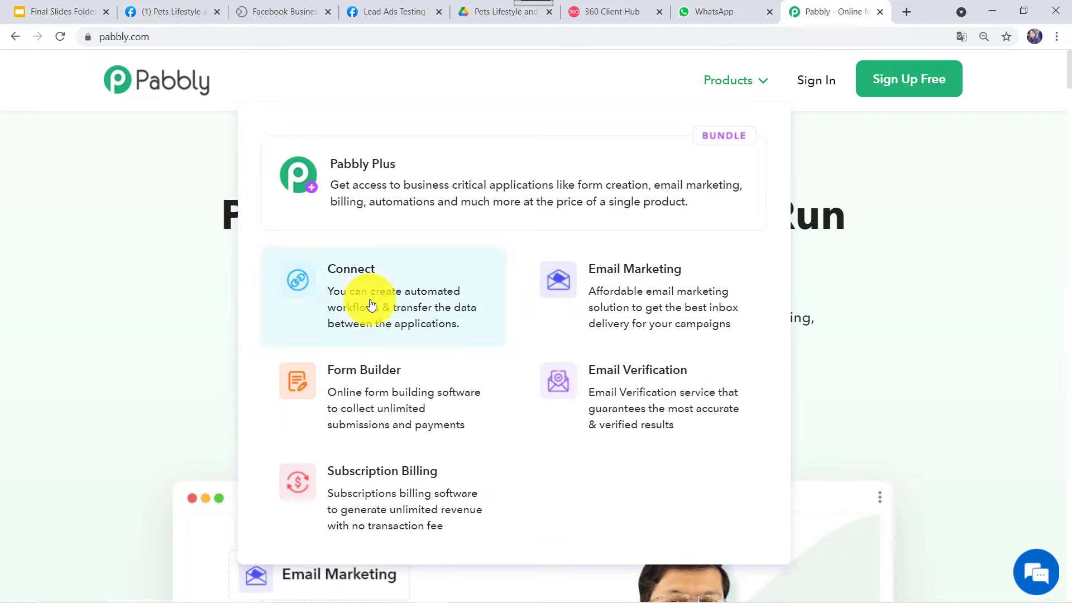
- Sign in to Pabbly and launch Pabbly Connect from the All Apps page
{"action": "left_click", "coordinate": [371, 305]}
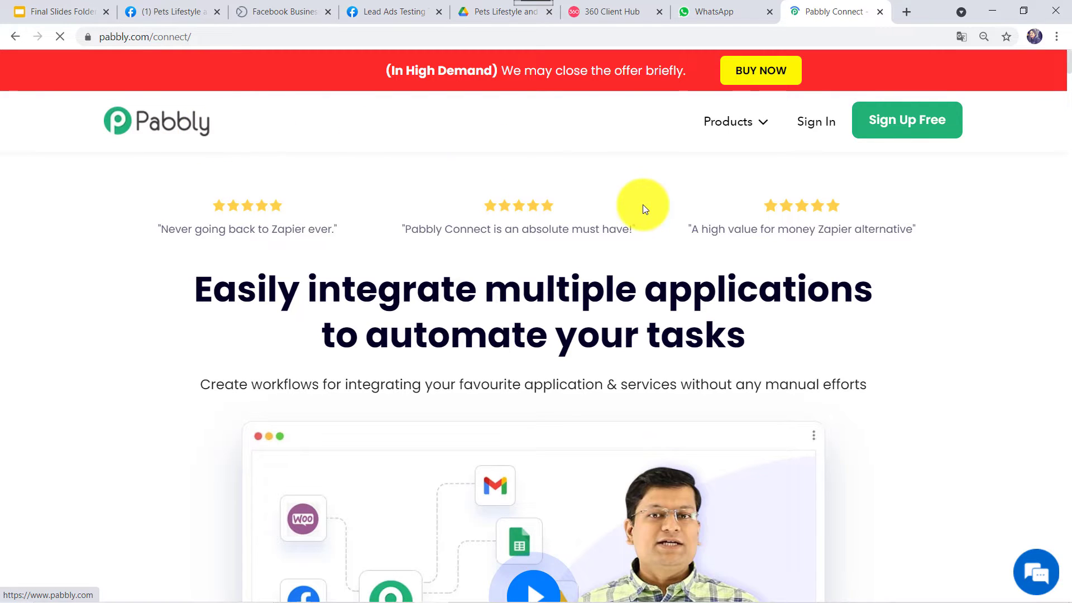
{"action": "left_click", "coordinate": [913, 126]}
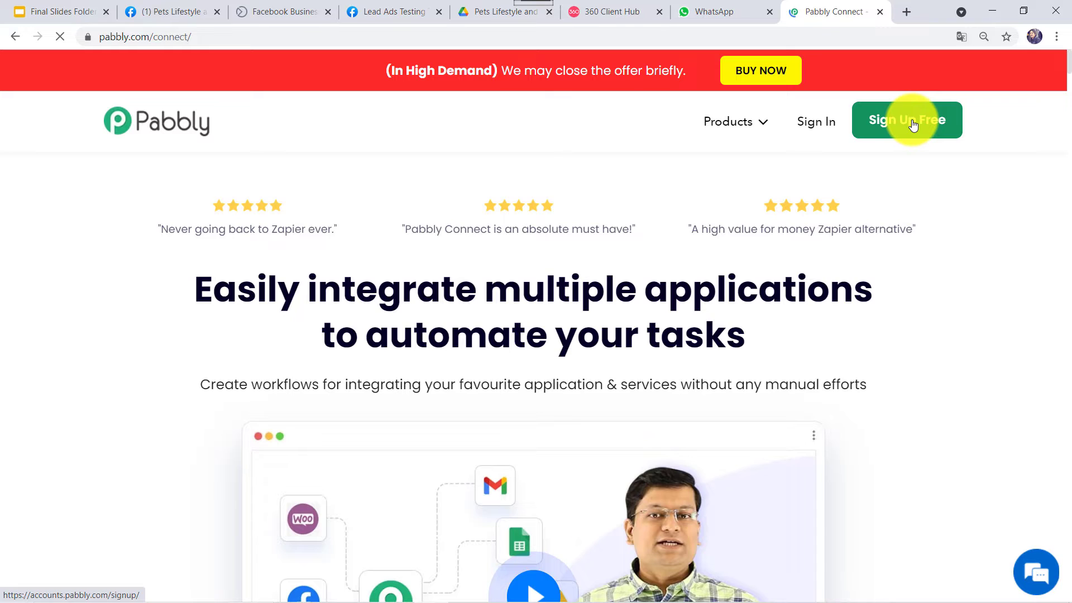
{"action": "left_click", "coordinate": [814, 126]}
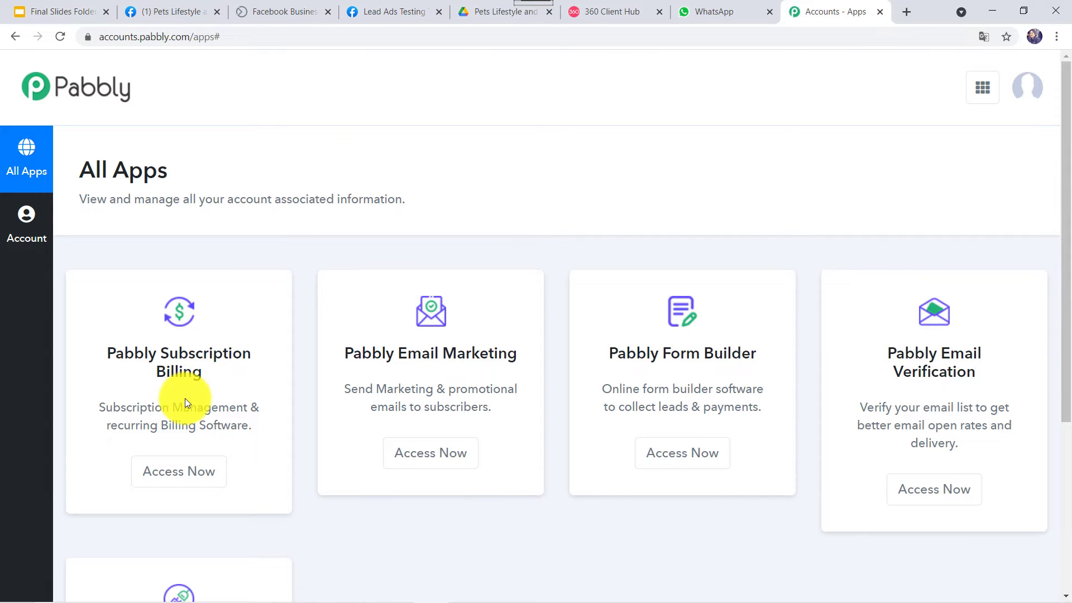
{"action": "scroll", "coordinate": [185, 398], "scroll_direction": "down", "scroll_amount": 5}
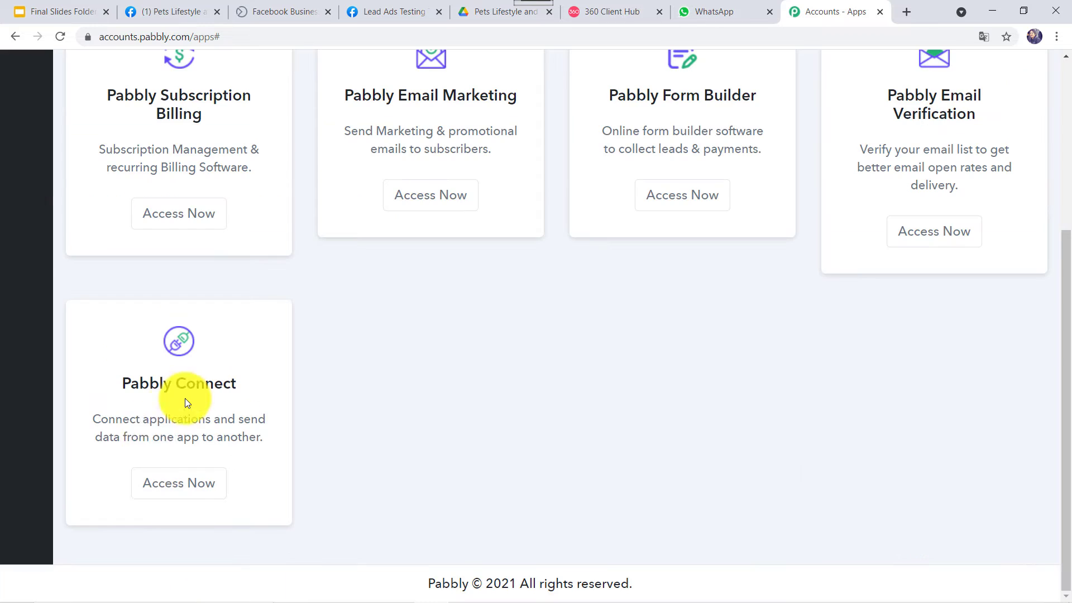
{"action": "left_click", "coordinate": [160, 483]}
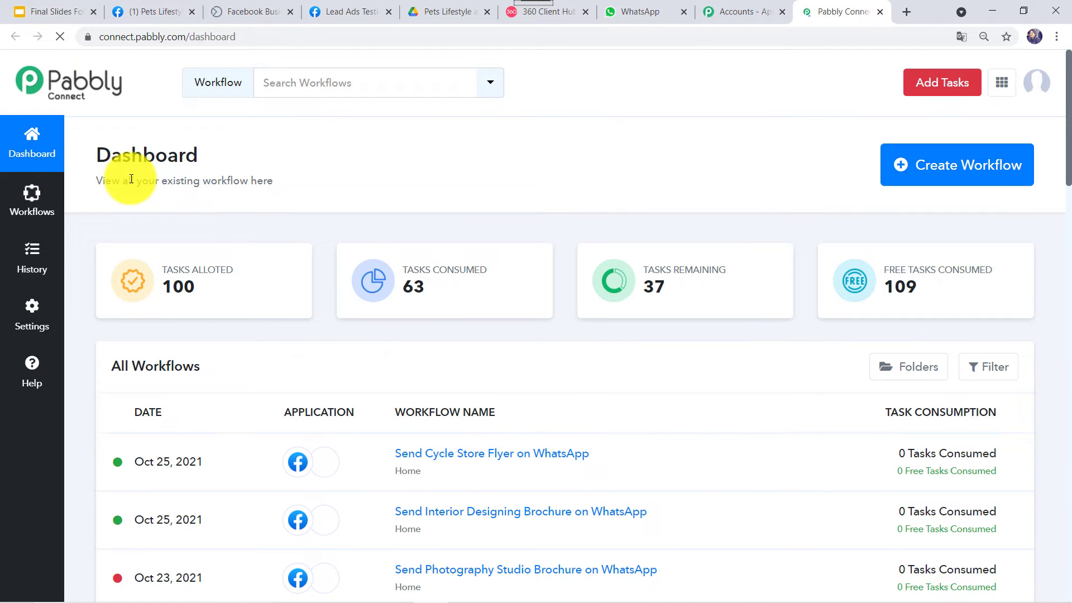
- Create a new workflow named 'Send Pet Store Brochure on WhatsApp'
{"action": "left_click", "coordinate": [931, 168]}
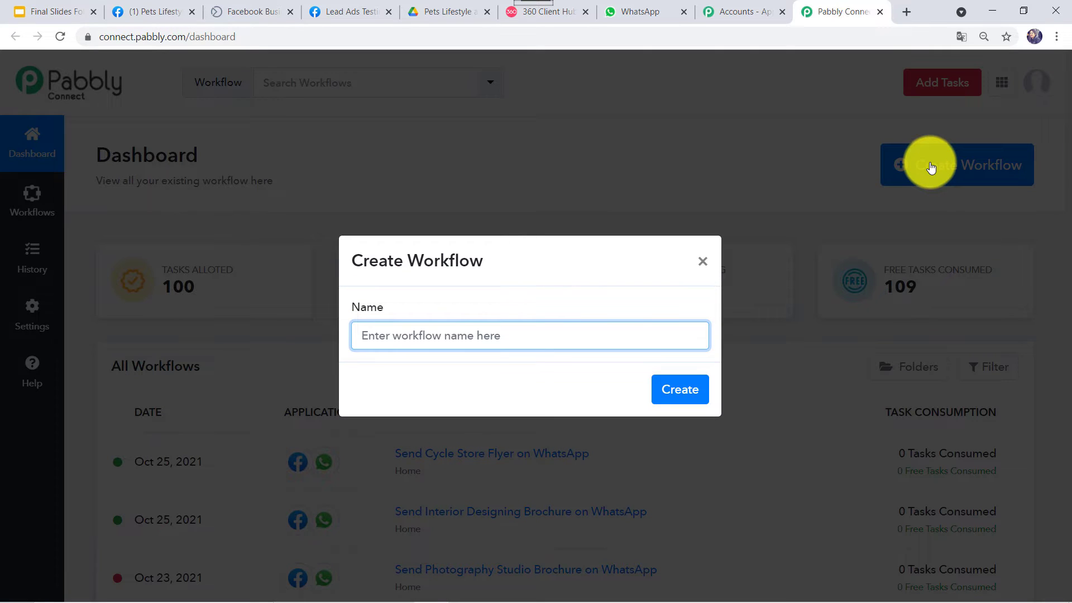
{"action": "type", "text": "S"}
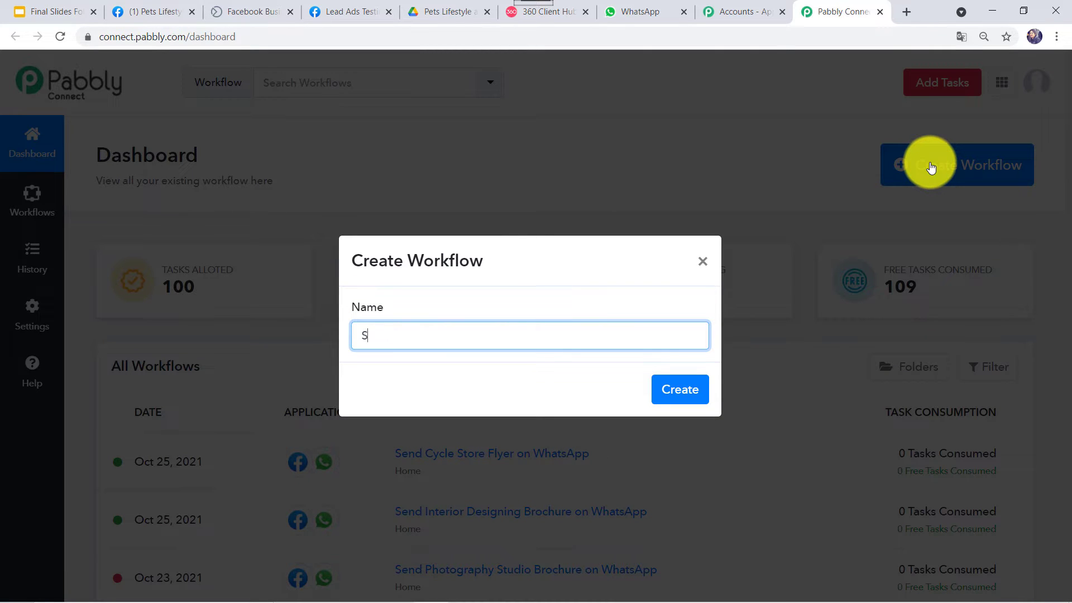
{"action": "type", "text": "end Pet Store Brochure "}
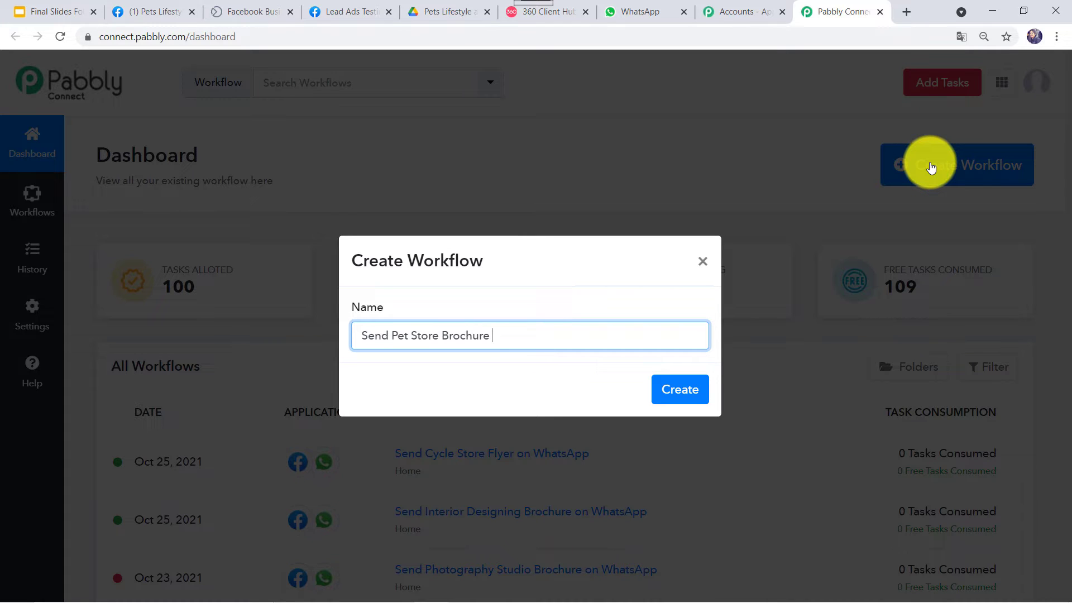
{"action": "type", "text": "on WhatsApp"}
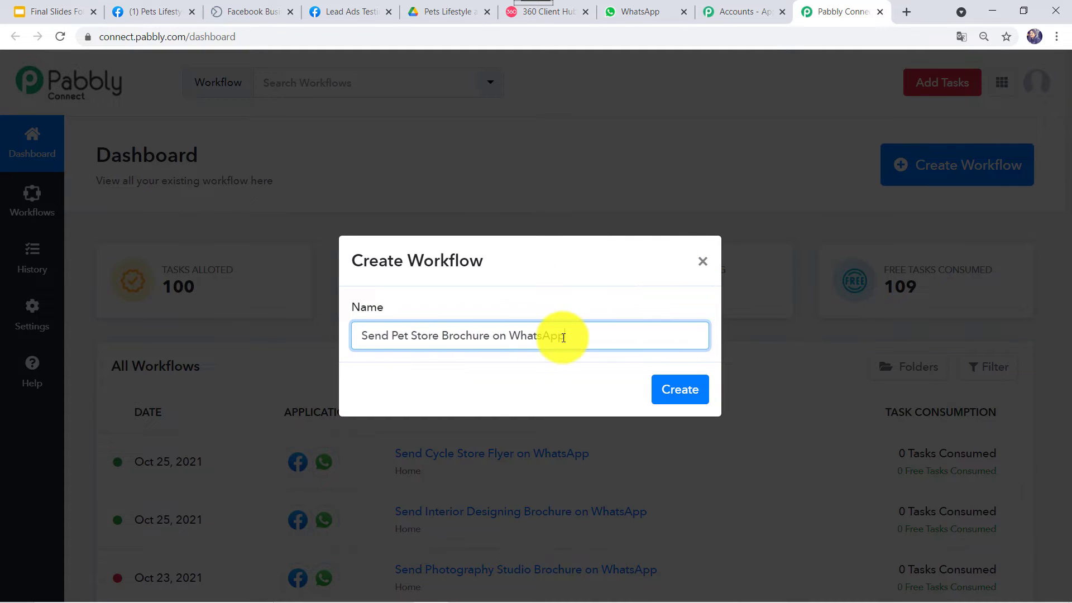
{"action": "left_click", "coordinate": [680, 390]}
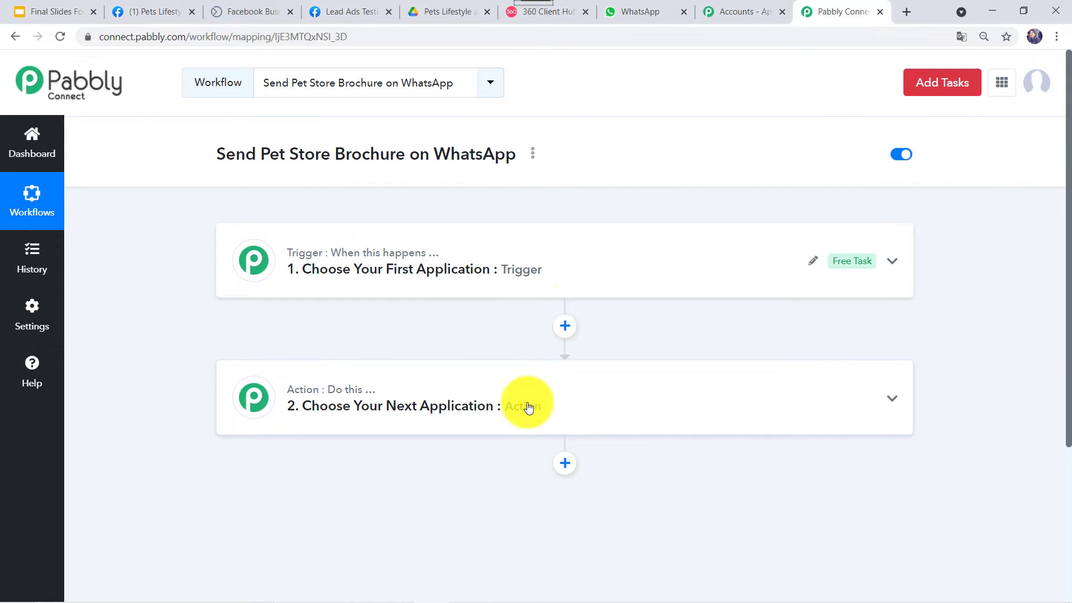
- Set the trigger app to Facebook Lead Ads with the New Lead event and start connecting
{"action": "left_click", "coordinate": [300, 258]}
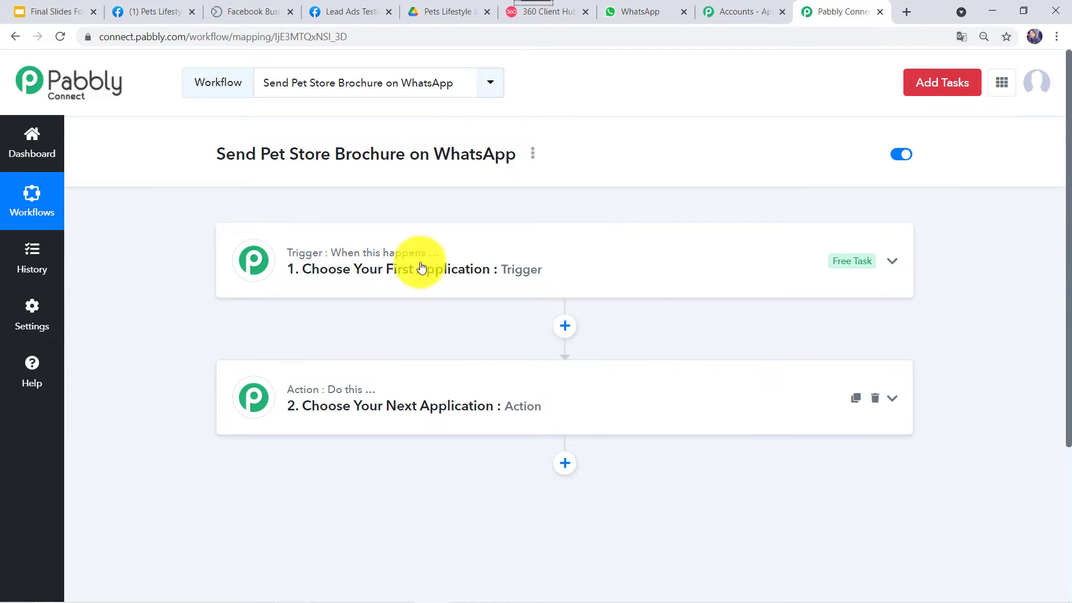
{"action": "left_click", "coordinate": [551, 252]}
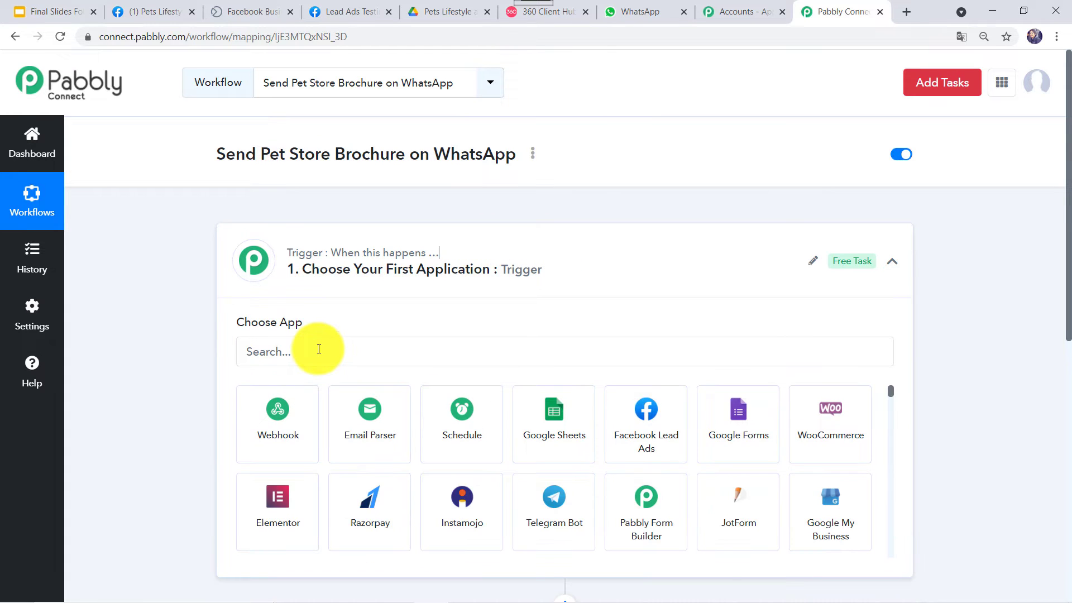
{"action": "left_click", "coordinate": [319, 349]}
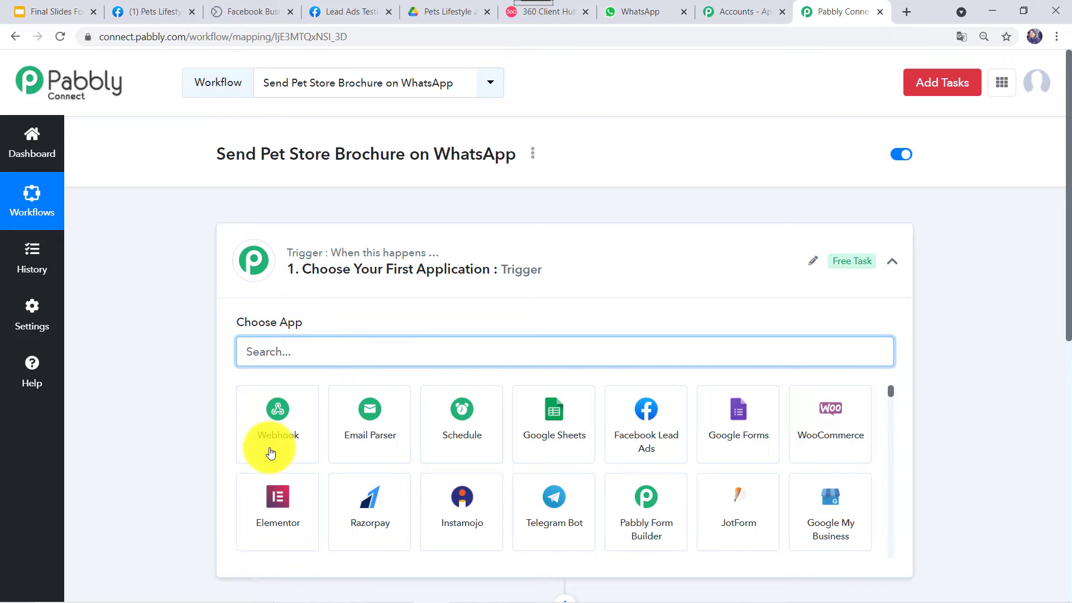
{"action": "type", "text": "face"}
{"action": "left_click", "coordinate": [271, 452]}
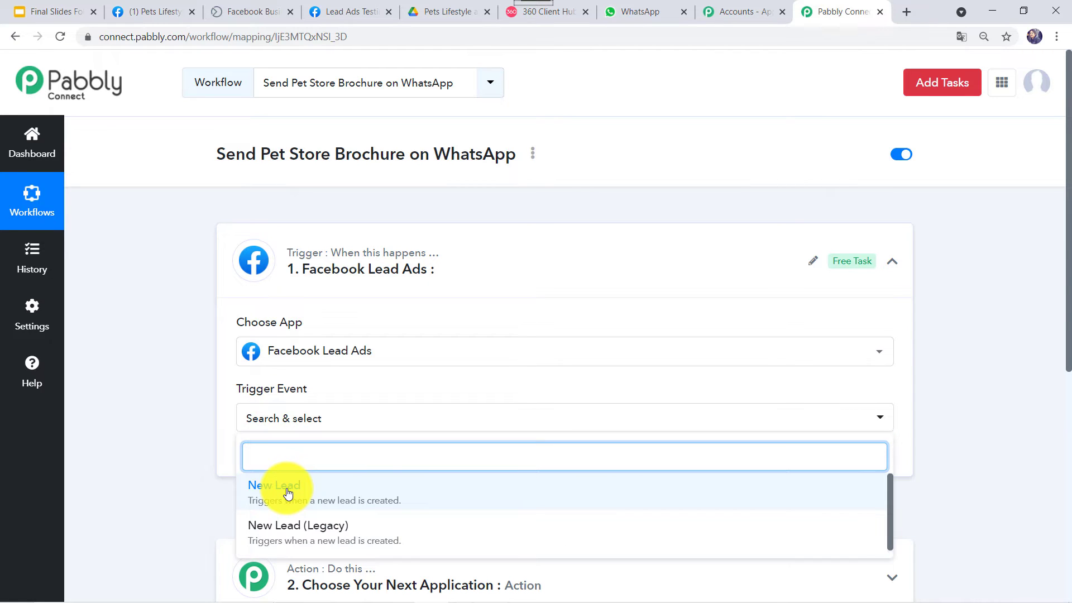
{"action": "left_click", "coordinate": [287, 493]}
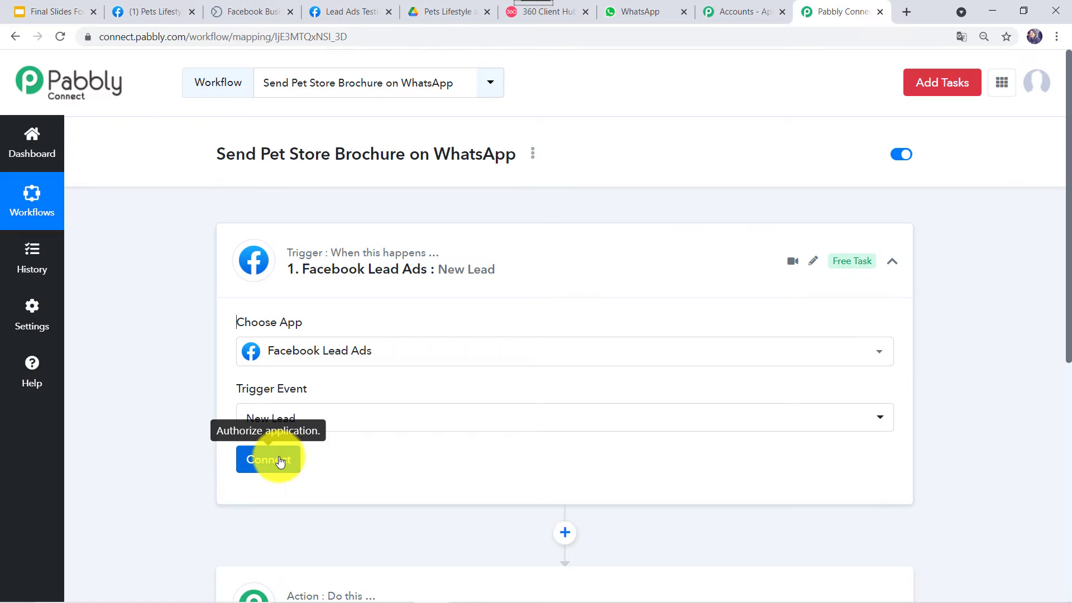
{"action": "left_click", "coordinate": [269, 459]}
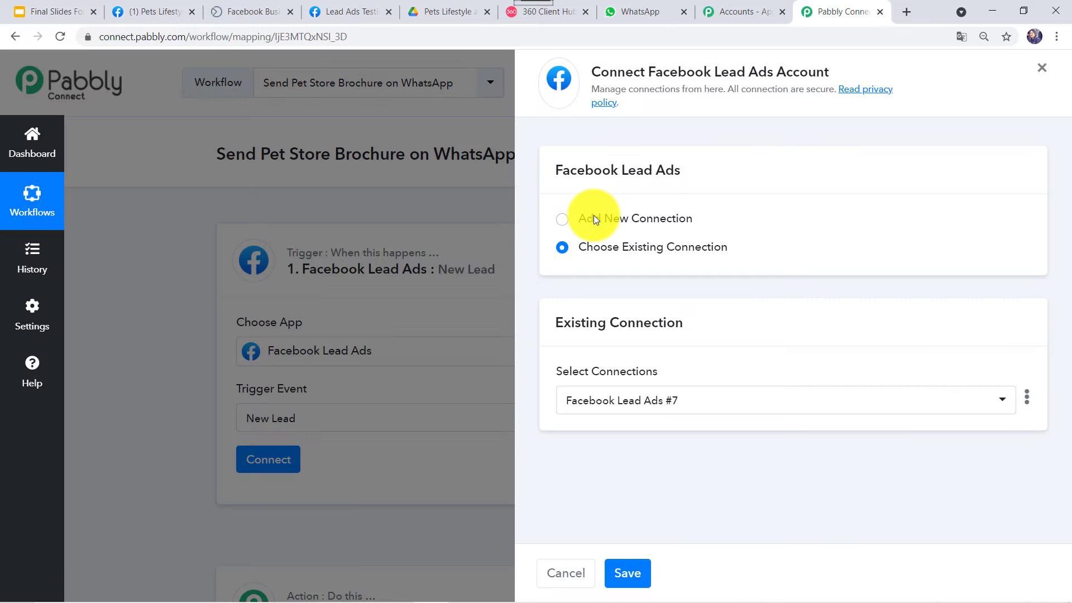
- Add and authorize a new Facebook Lead Ads account connection
{"action": "left_click", "coordinate": [671, 218]}
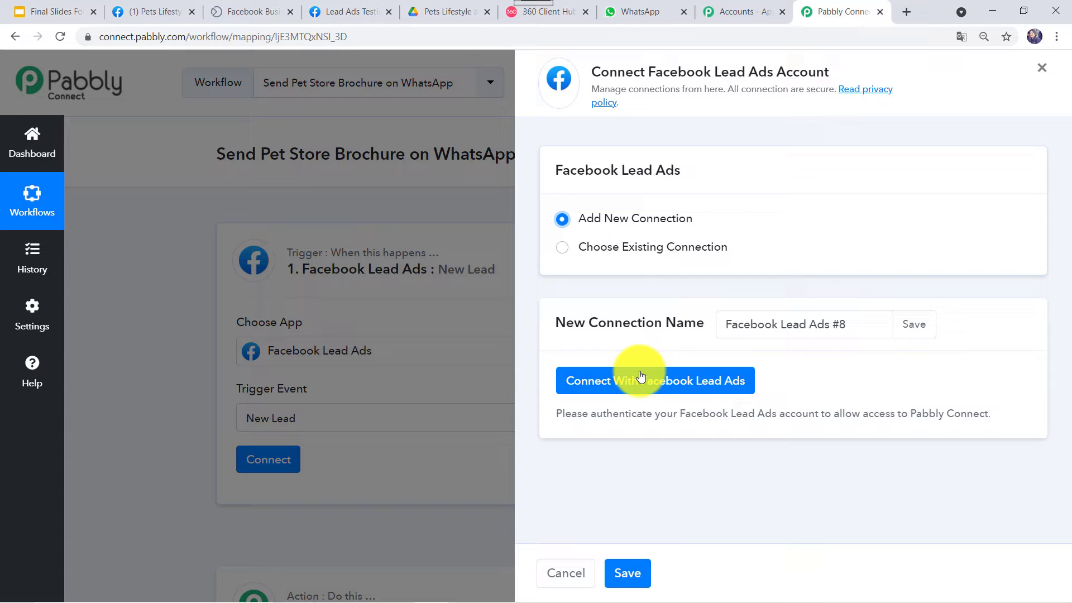
{"action": "left_click", "coordinate": [686, 391]}
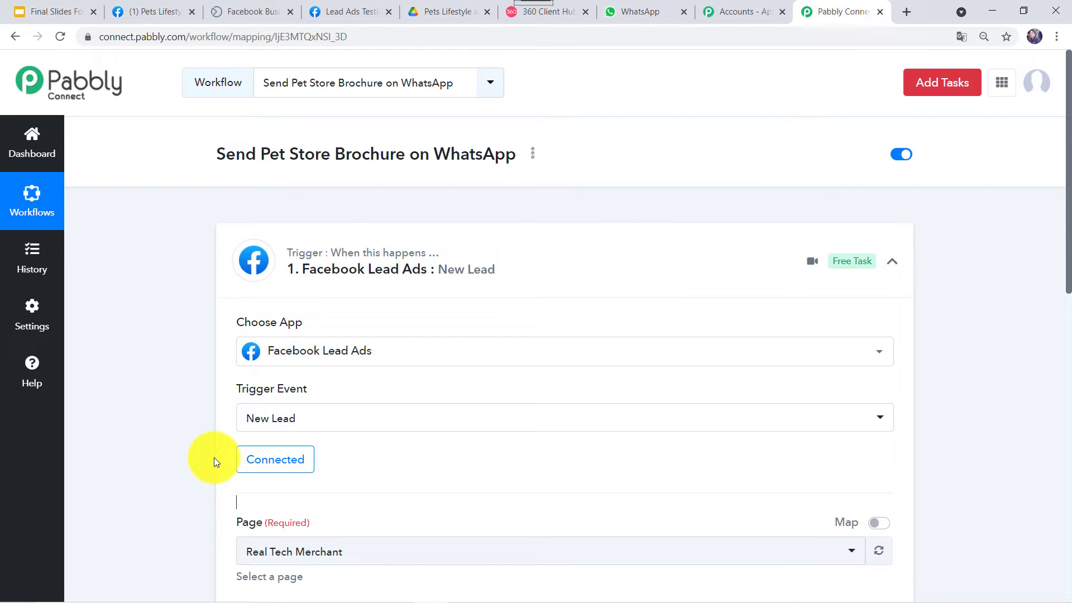
- Review the trigger's Page and LeadGen Form fields, then switch to the Pets Lifestyle and Care Facebook page
{"action": "scroll", "coordinate": [199, 452], "scroll_direction": "down", "scroll_amount": 1}
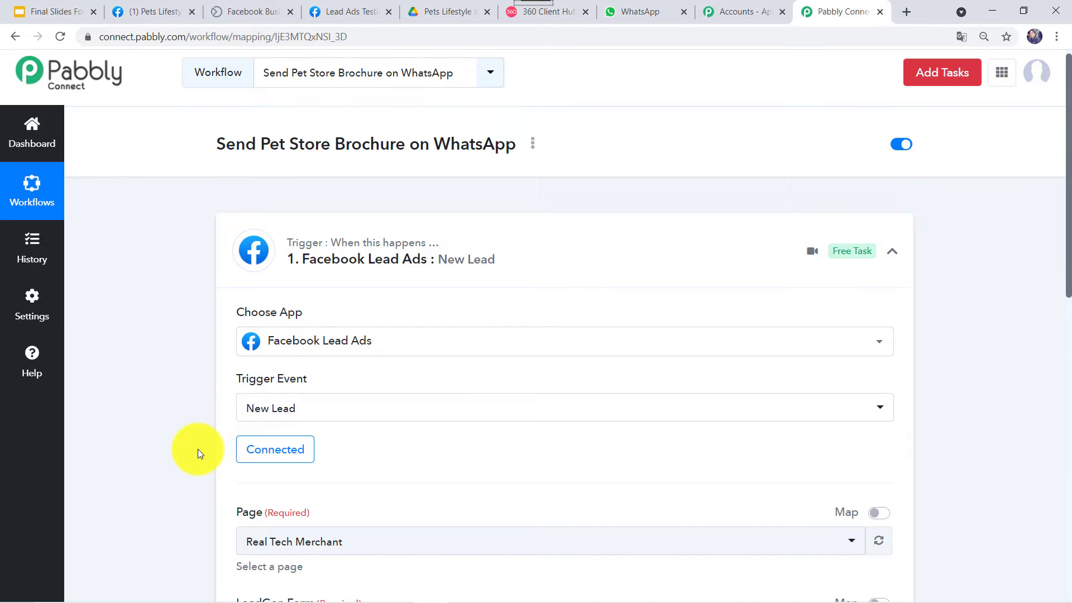
{"action": "scroll", "coordinate": [197, 449], "scroll_direction": "down", "scroll_amount": 2}
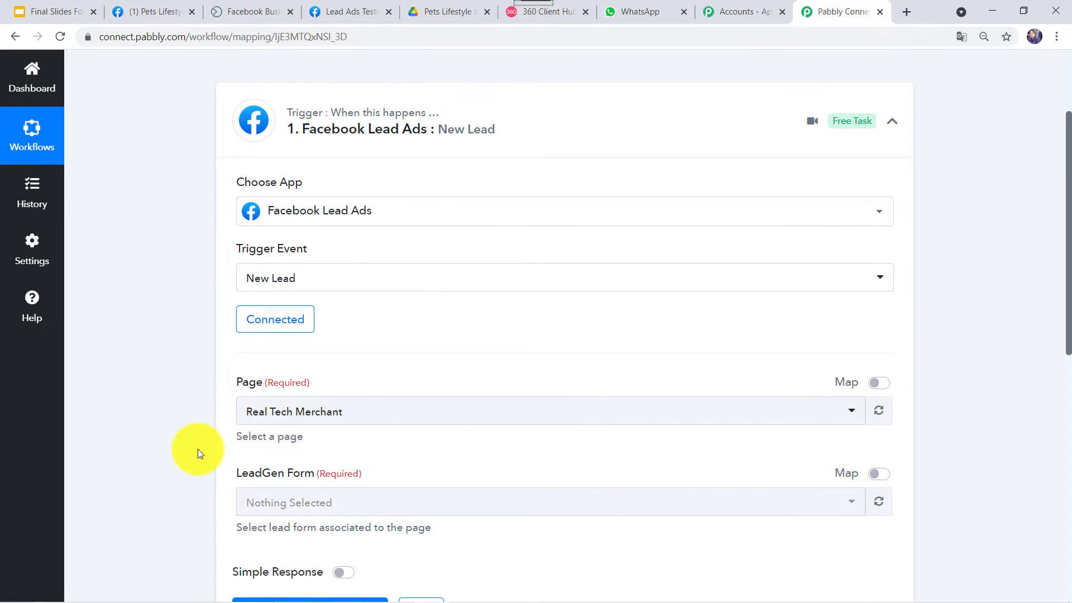
{"action": "scroll", "coordinate": [198, 449], "scroll_direction": "down", "scroll_amount": 1}
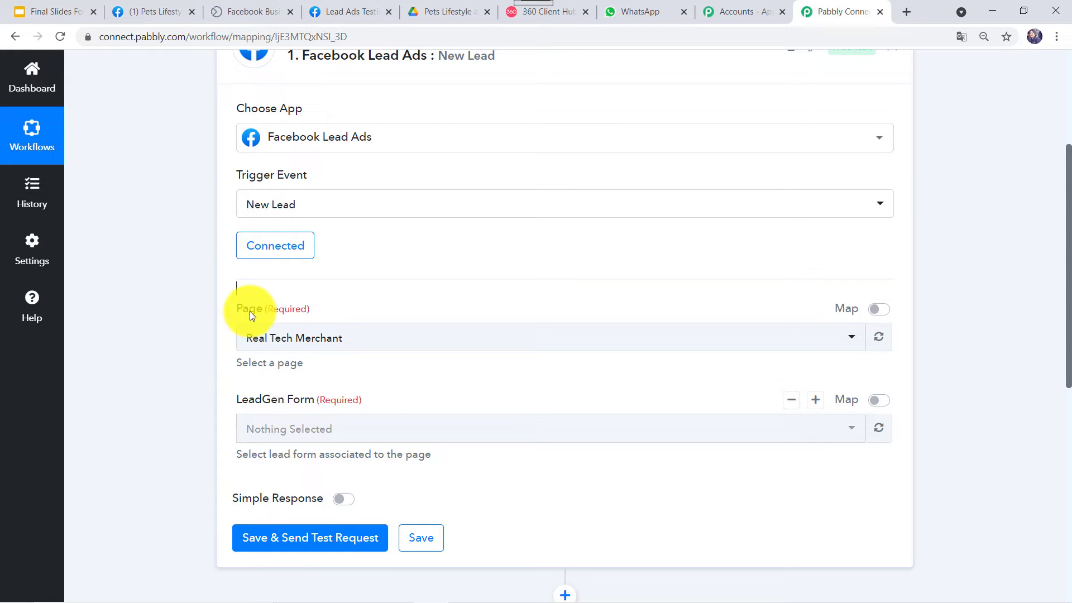
{"action": "left_click", "coordinate": [159, 5]}
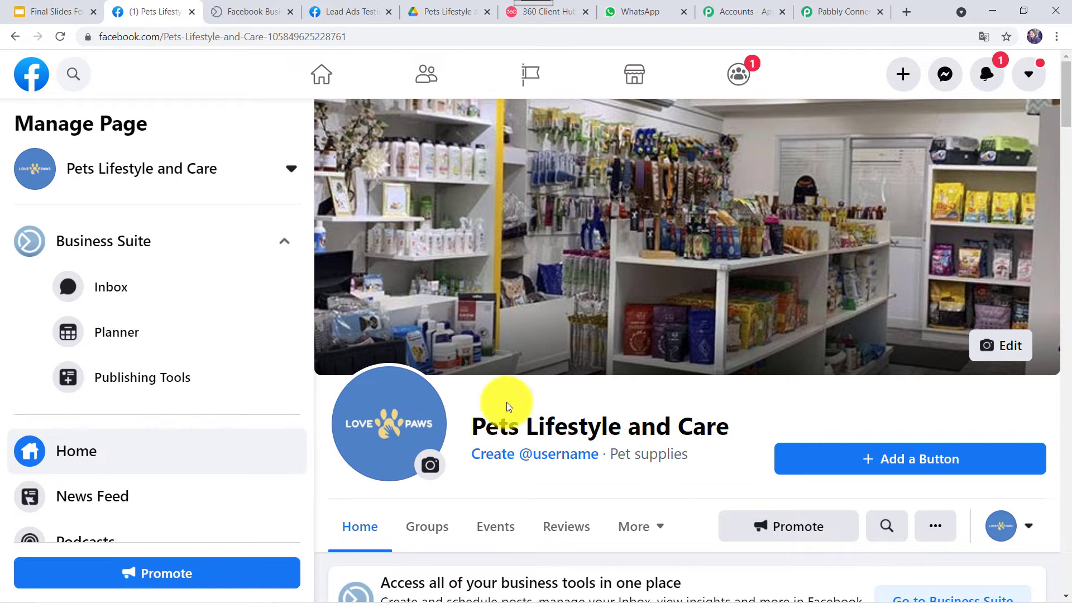
- Check the page's Lead Ads forms in Facebook Business, then return to the Pabbly Connect workflow
{"action": "left_click", "coordinate": [244, 10]}
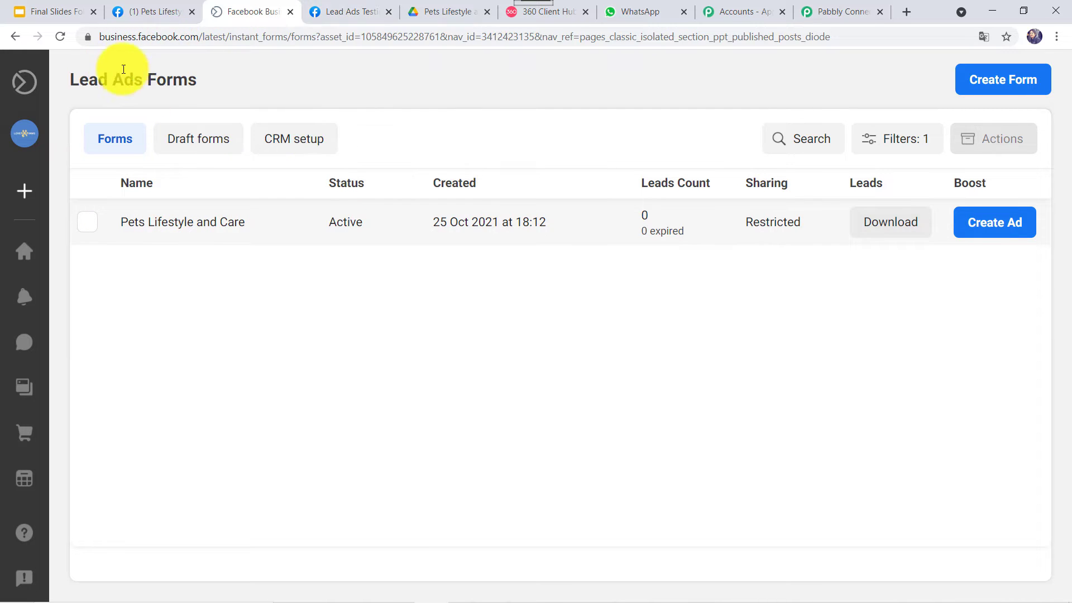
{"action": "left_click", "coordinate": [830, 8]}
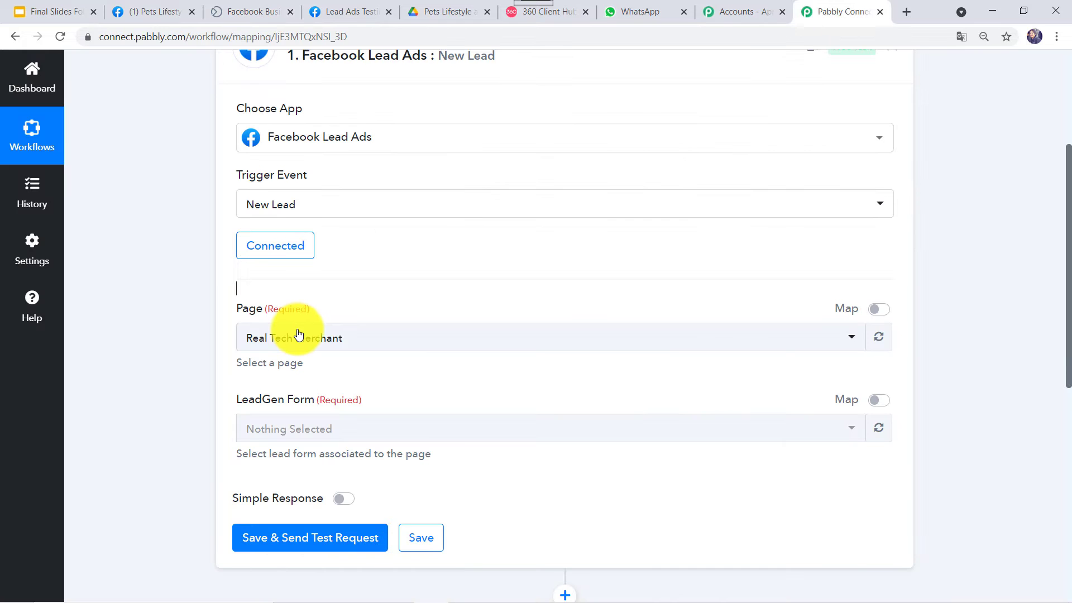
- Choose Pets Lifestyle and Care as both the trigger's Page and LeadGen Form
{"action": "left_click", "coordinate": [298, 334]}
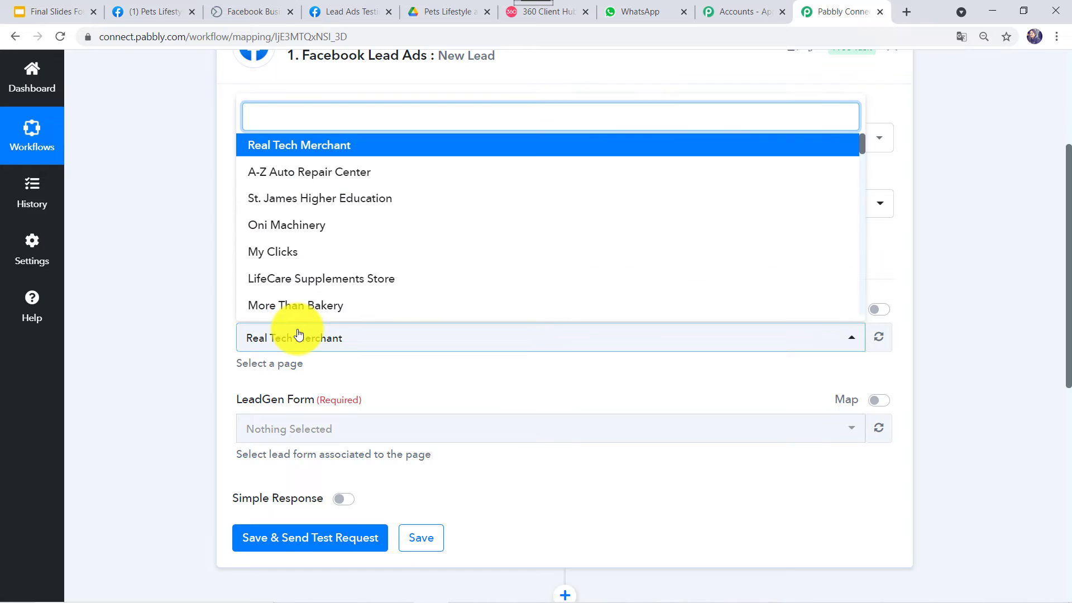
{"action": "type", "text": "pe"}
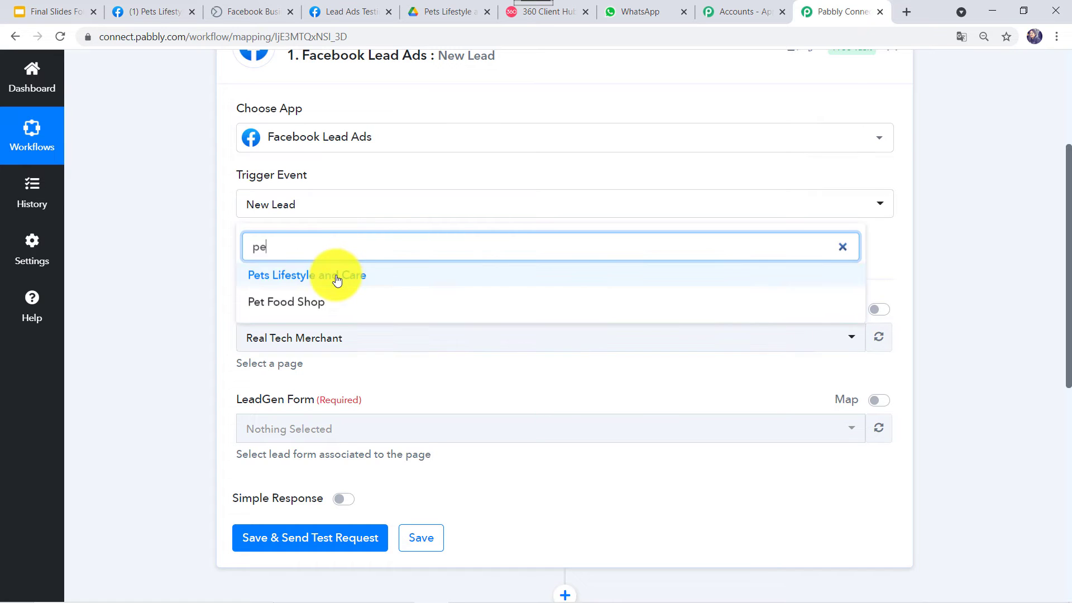
{"action": "left_click", "coordinate": [337, 276]}
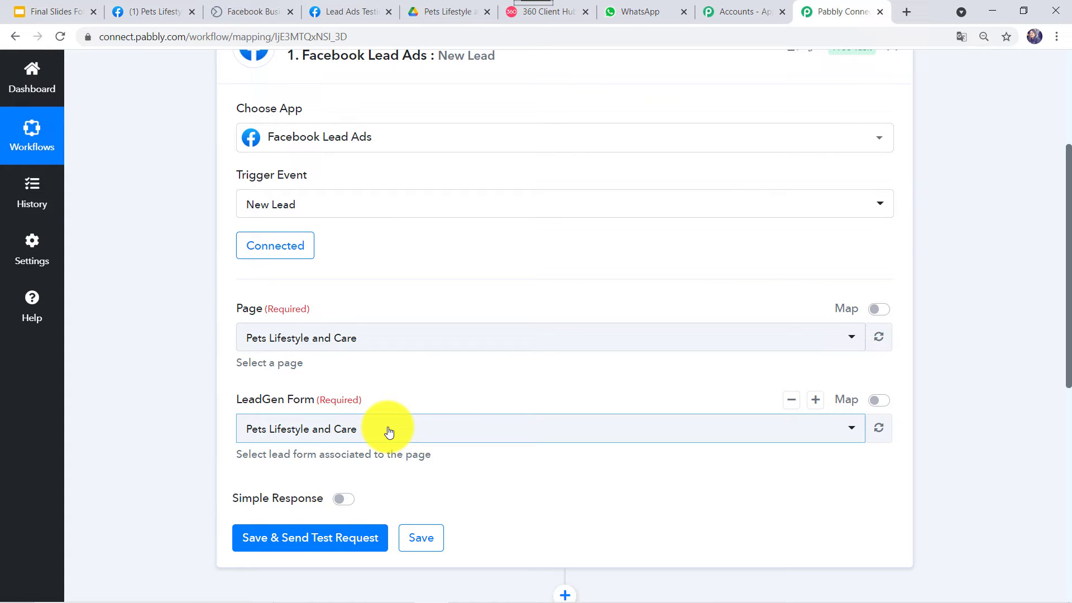
{"action": "left_click", "coordinate": [329, 433]}
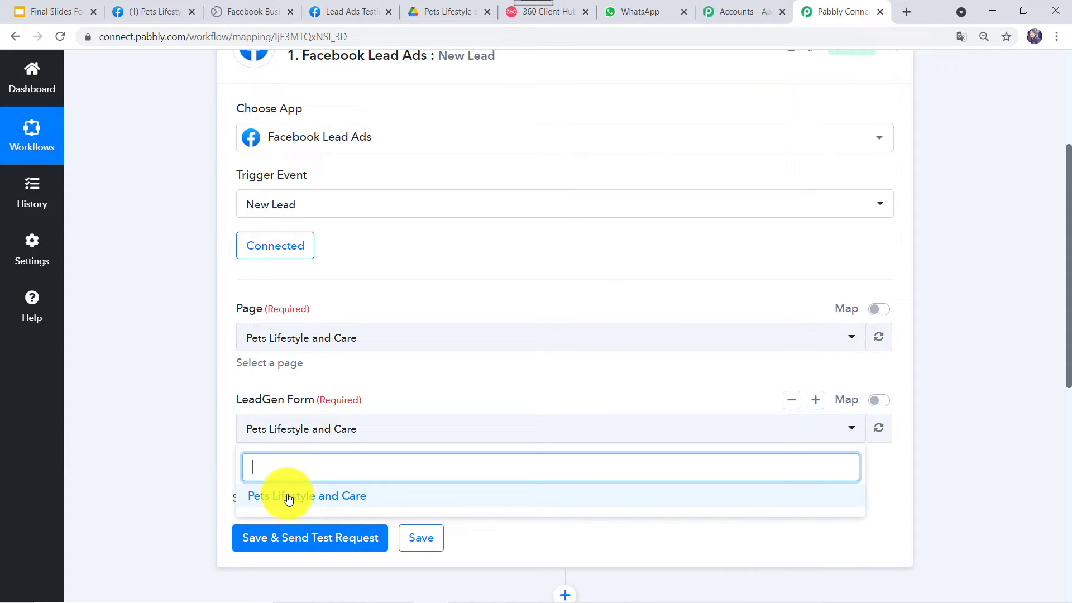
{"action": "left_click", "coordinate": [149, 497]}
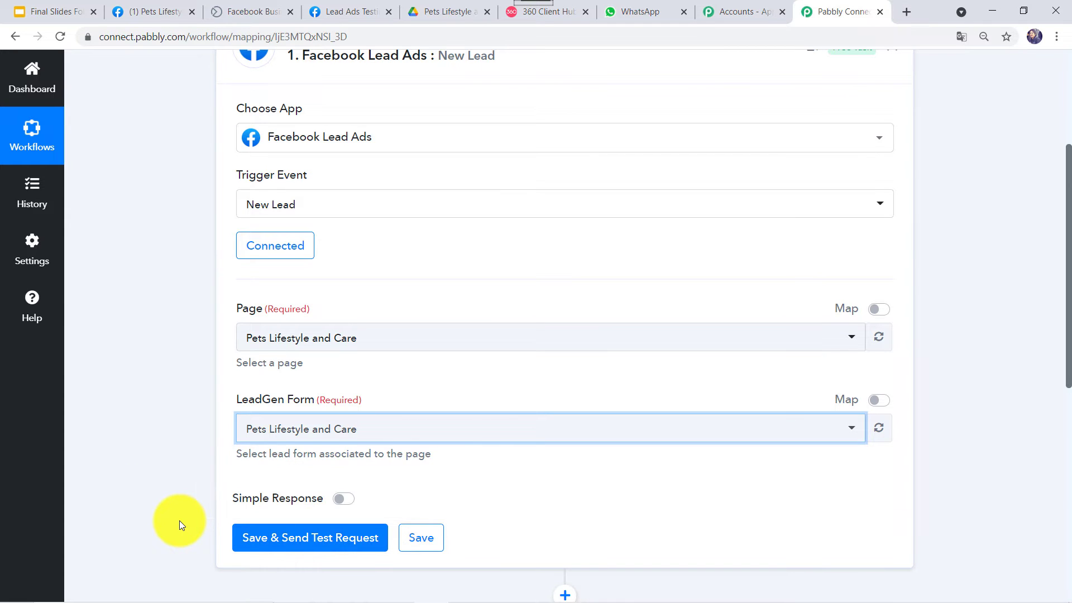
{"action": "scroll", "coordinate": [179, 520], "scroll_direction": "down", "scroll_amount": 1}
{"action": "scroll", "coordinate": [287, 376], "scroll_direction": "down", "scroll_amount": 1}
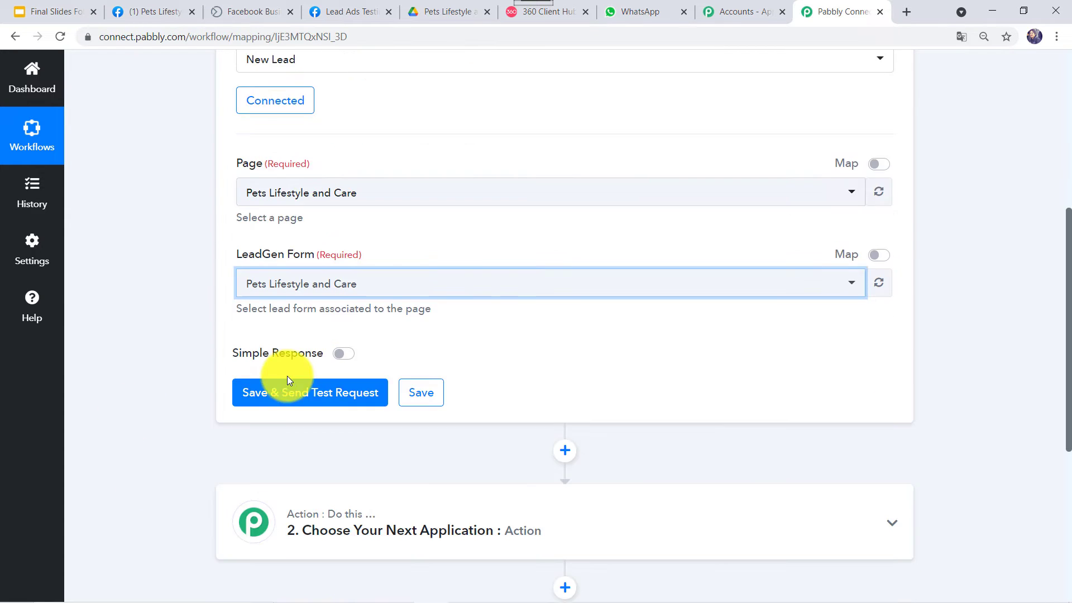
{"action": "scroll", "coordinate": [290, 380], "scroll_direction": "down", "scroll_amount": 1}
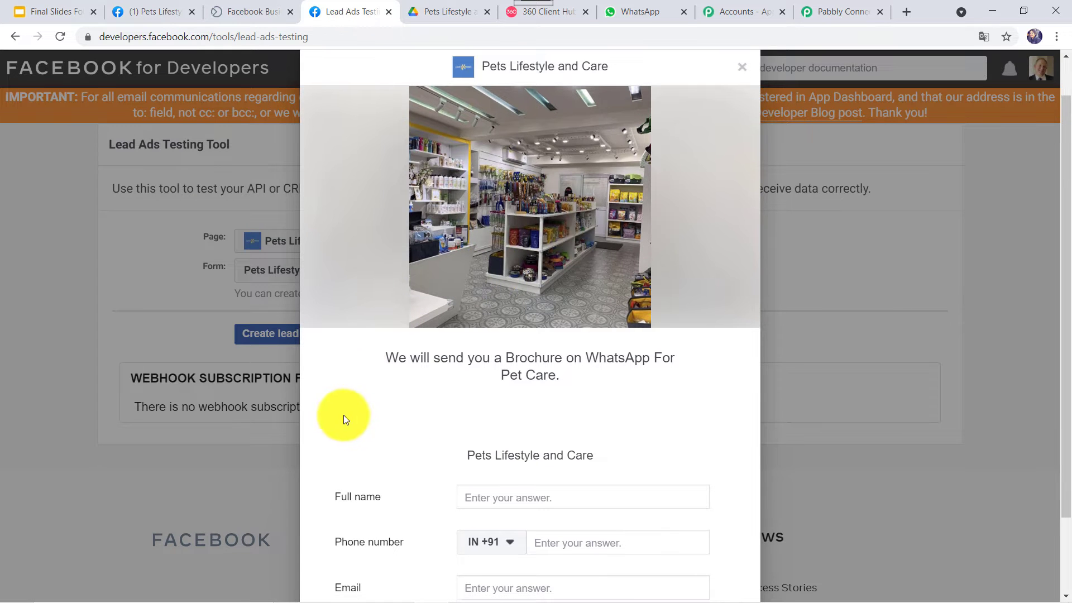
- Fill the test form with the lead's full name, phone number and suggested email address
{"action": "scroll", "coordinate": [379, 457], "scroll_direction": "down", "scroll_amount": 2}
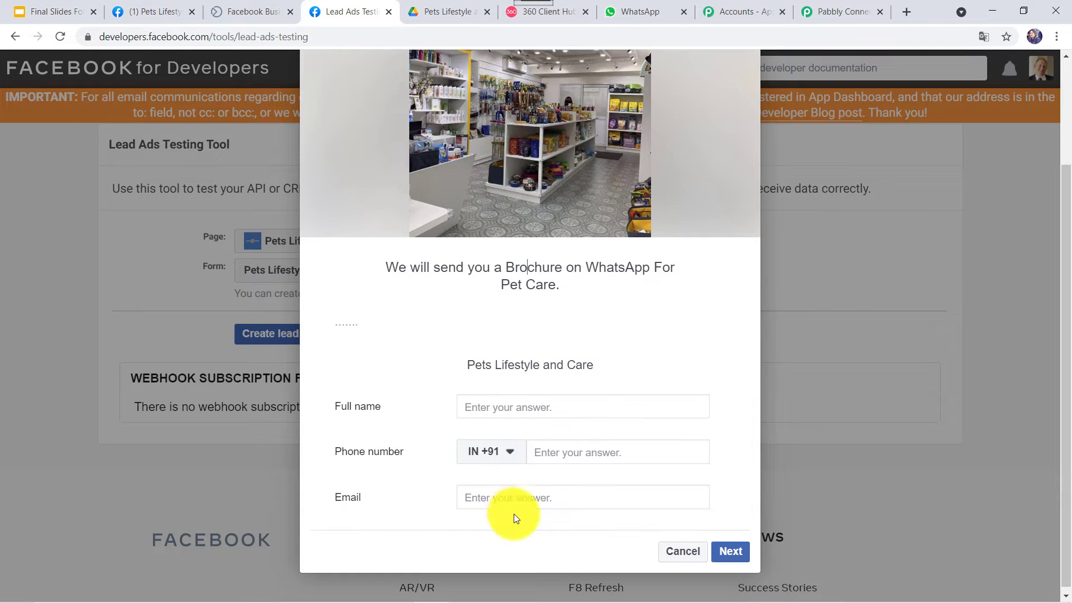
{"action": "left_click", "coordinate": [496, 413]}
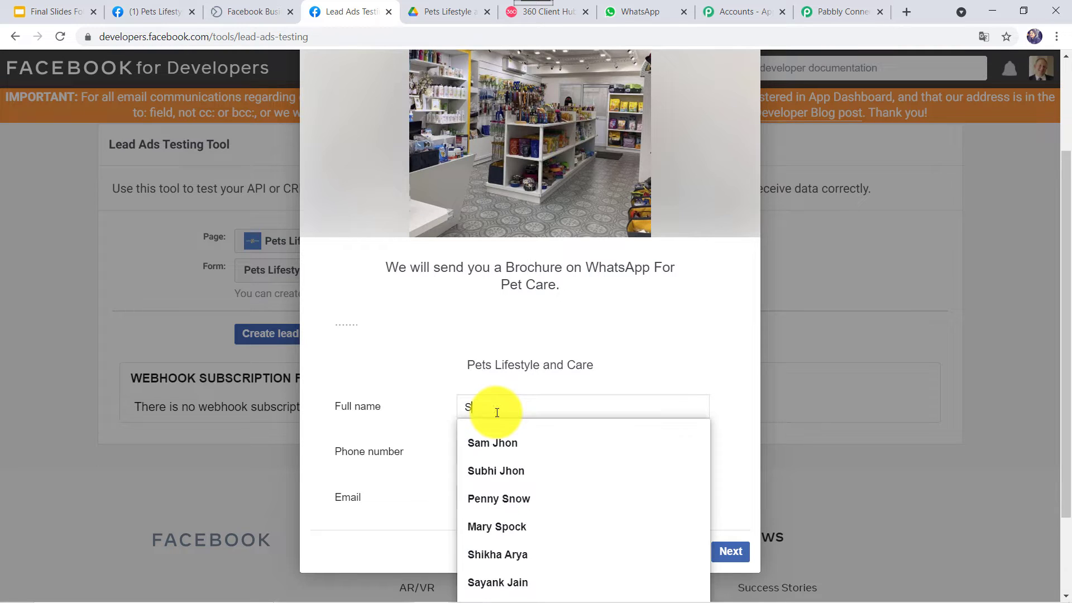
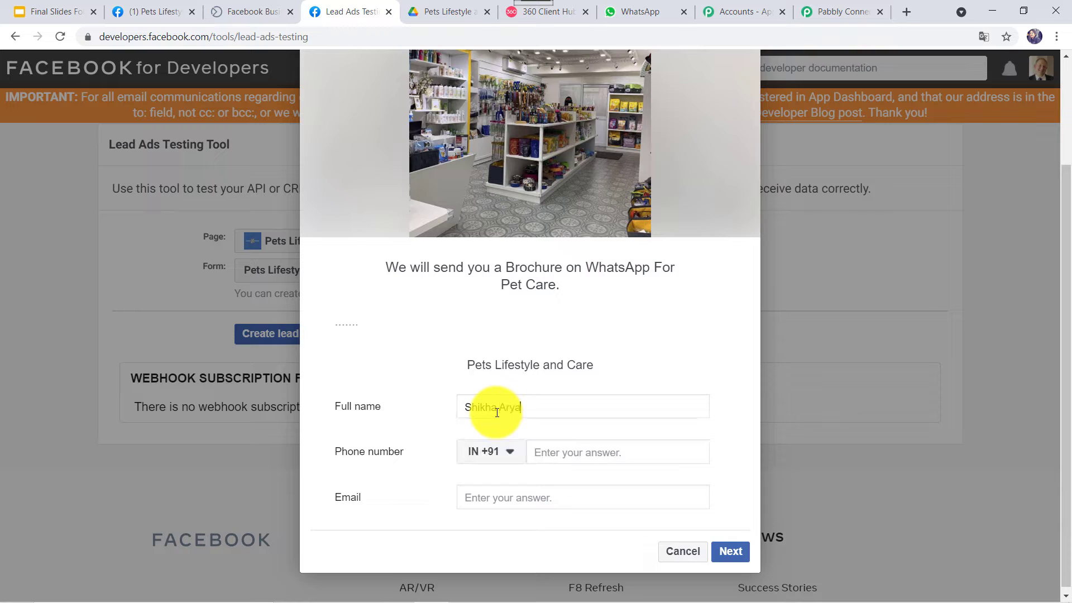
{"action": "key", "text": "Tab"}
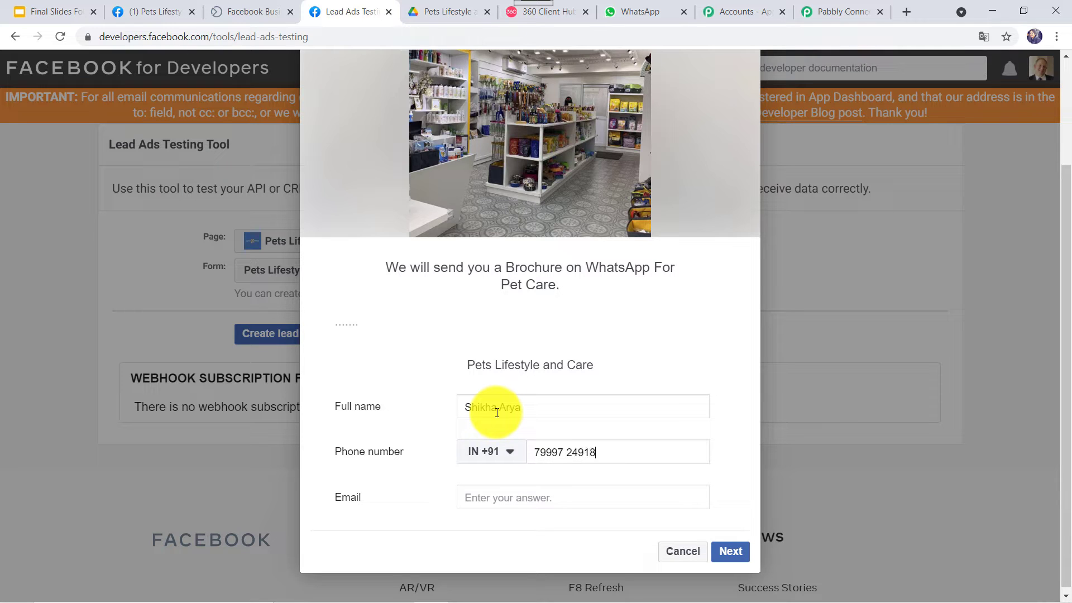
{"action": "key", "text": "Tab"}
{"action": "type", "text": "shi"}
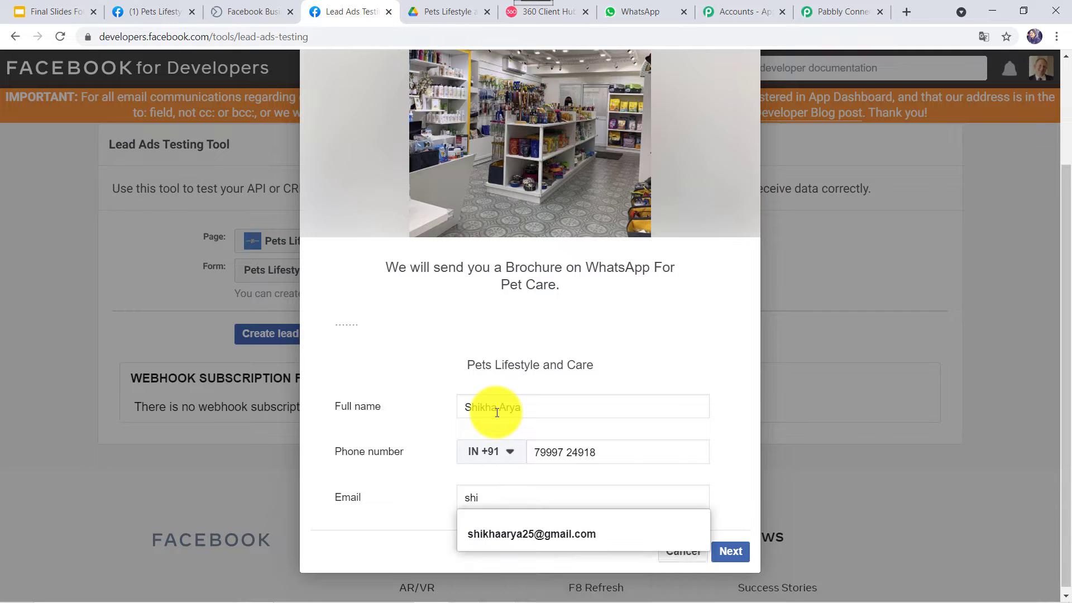
{"action": "key", "text": "Down"}
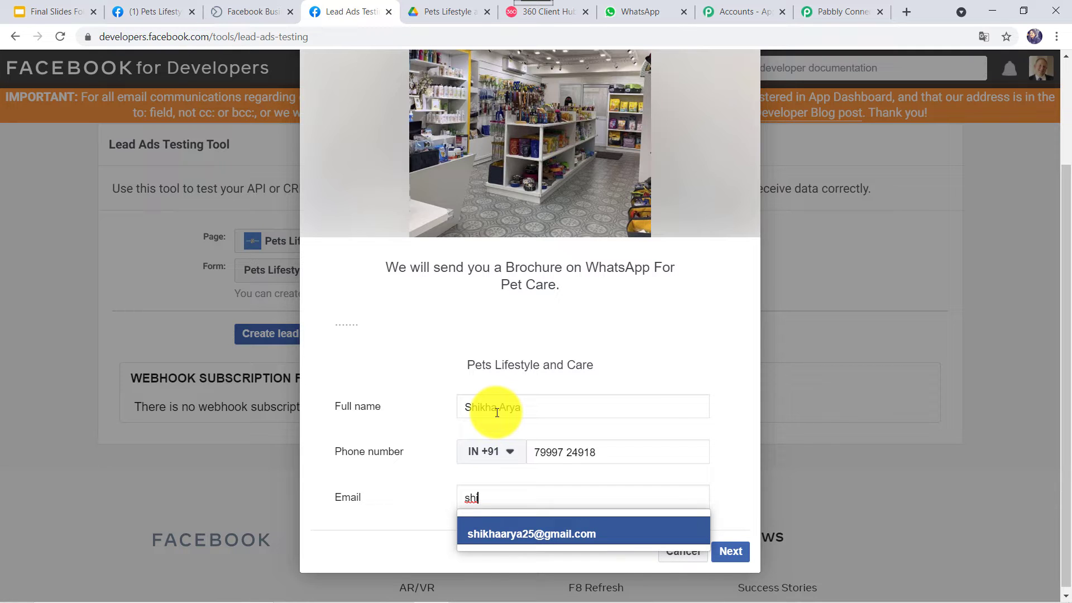
{"action": "key", "text": "Return"}
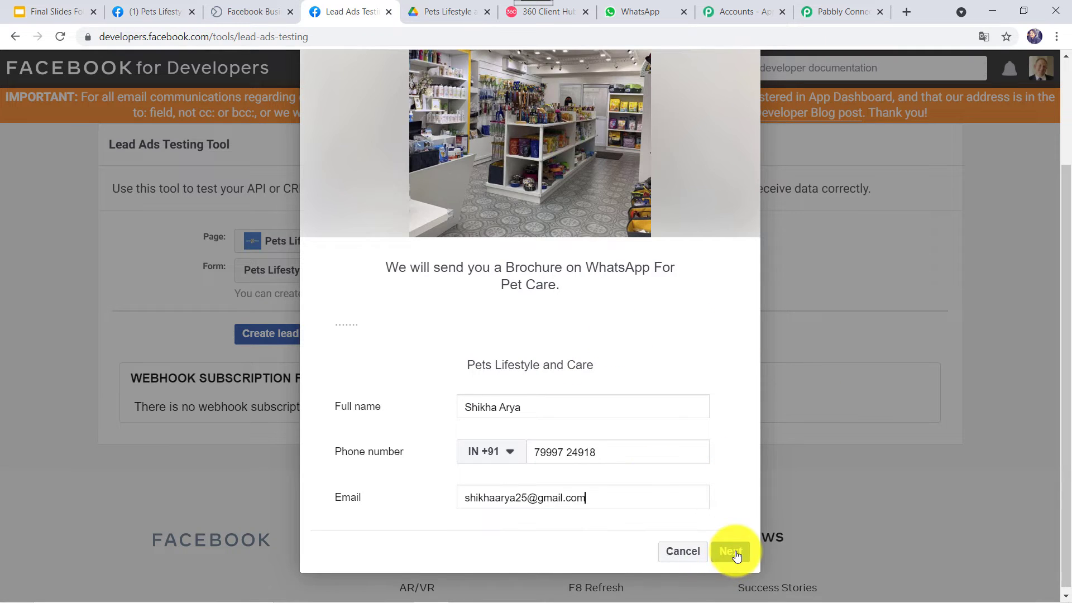
- Submit the test lead and return to the Pabbly Connect workflow
{"action": "left_click", "coordinate": [734, 553]}
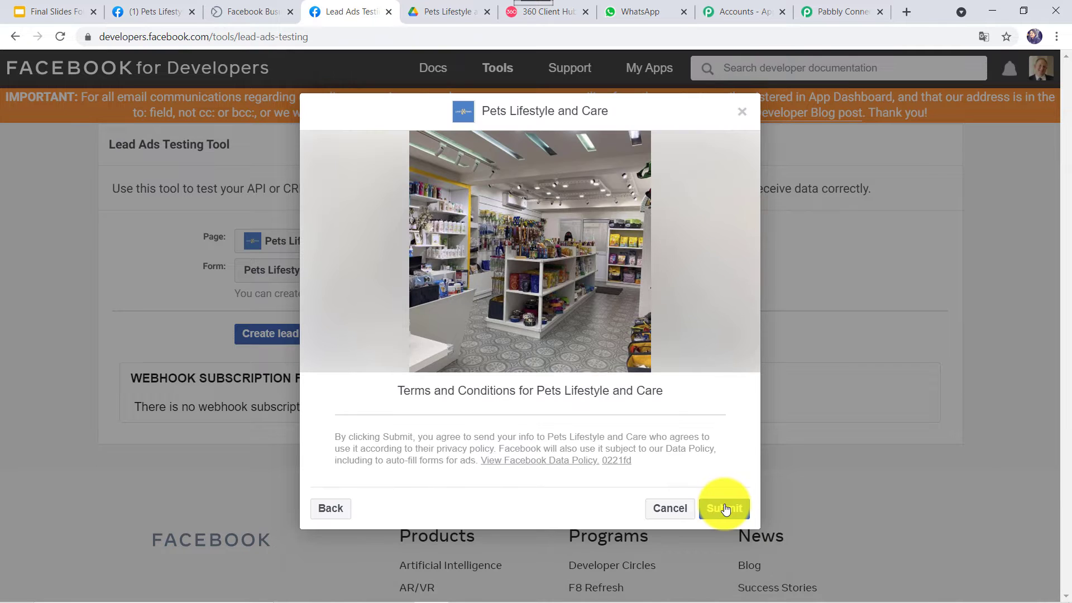
{"action": "left_click", "coordinate": [726, 509]}
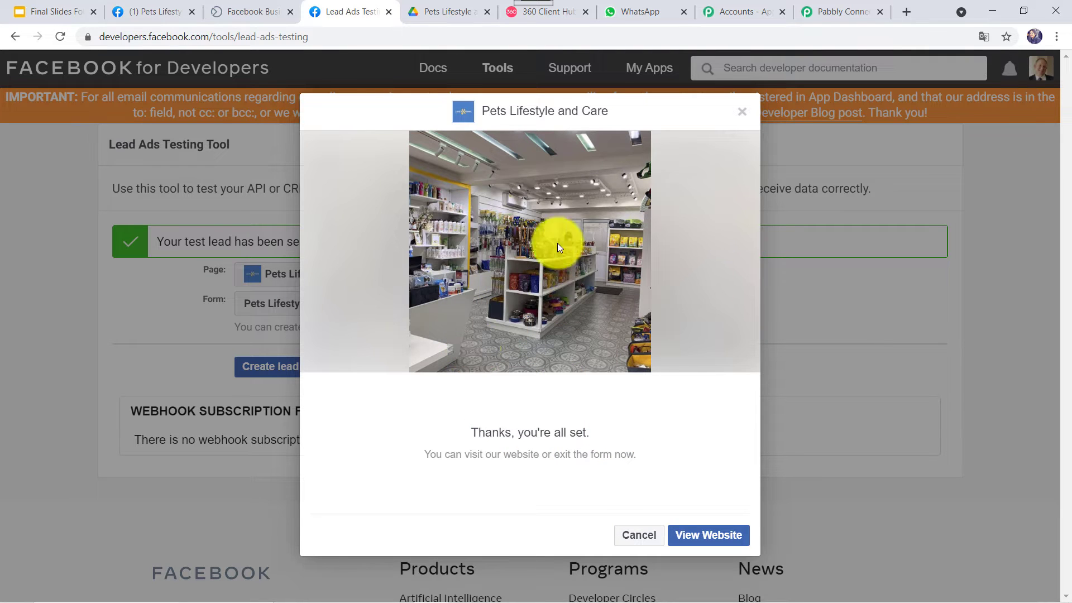
{"action": "left_click", "coordinate": [838, 12]}
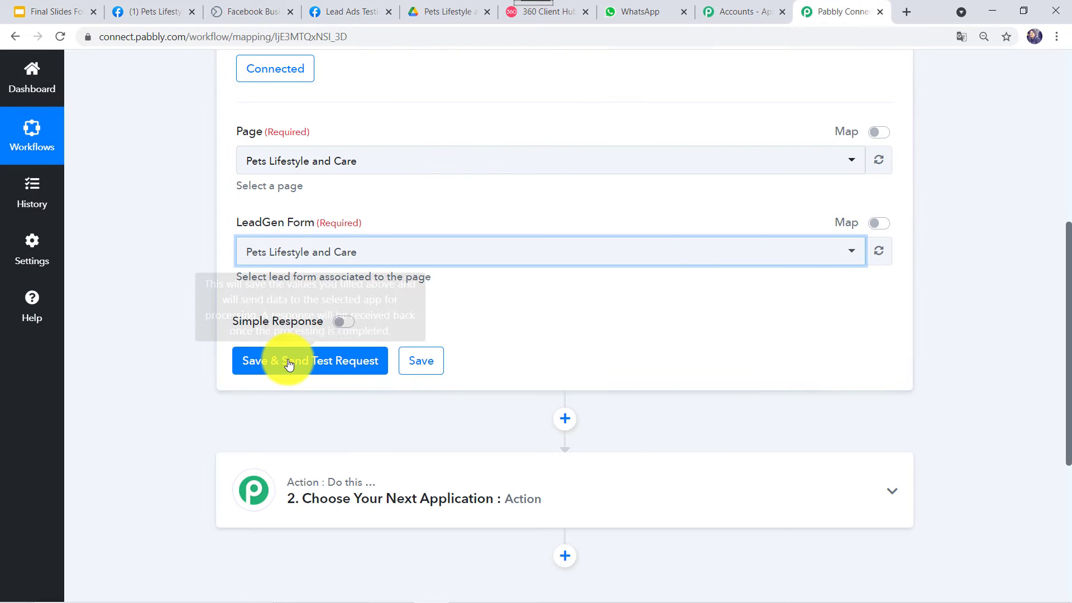
- Save the trigger, fetch the test lead, and expand Res1 Field Data to see its name, phone and email
{"action": "left_click", "coordinate": [288, 365]}
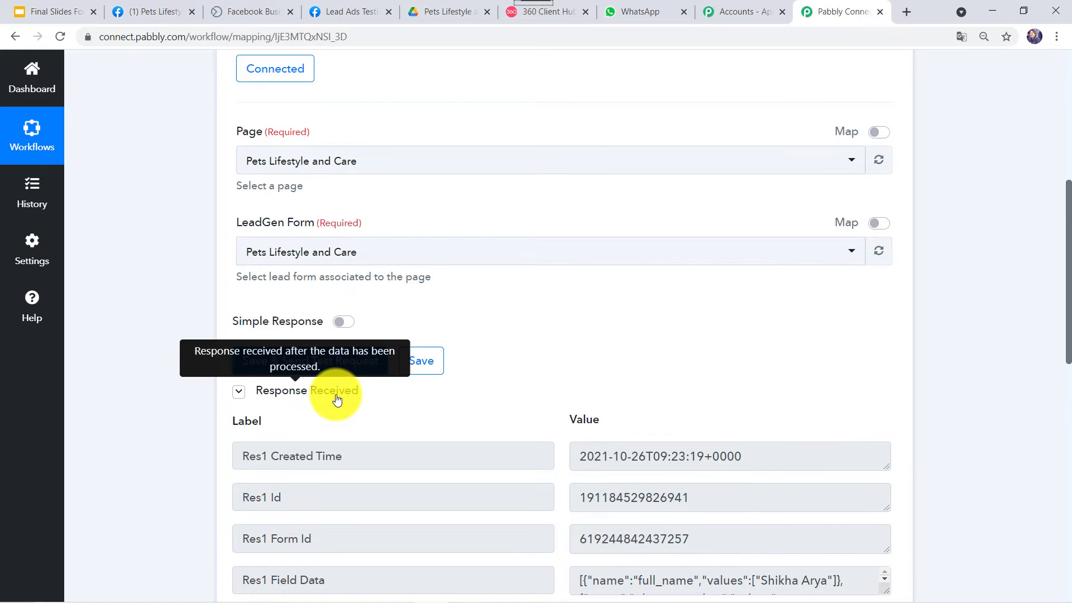
{"action": "scroll", "coordinate": [301, 405], "scroll_direction": "down", "scroll_amount": 5}
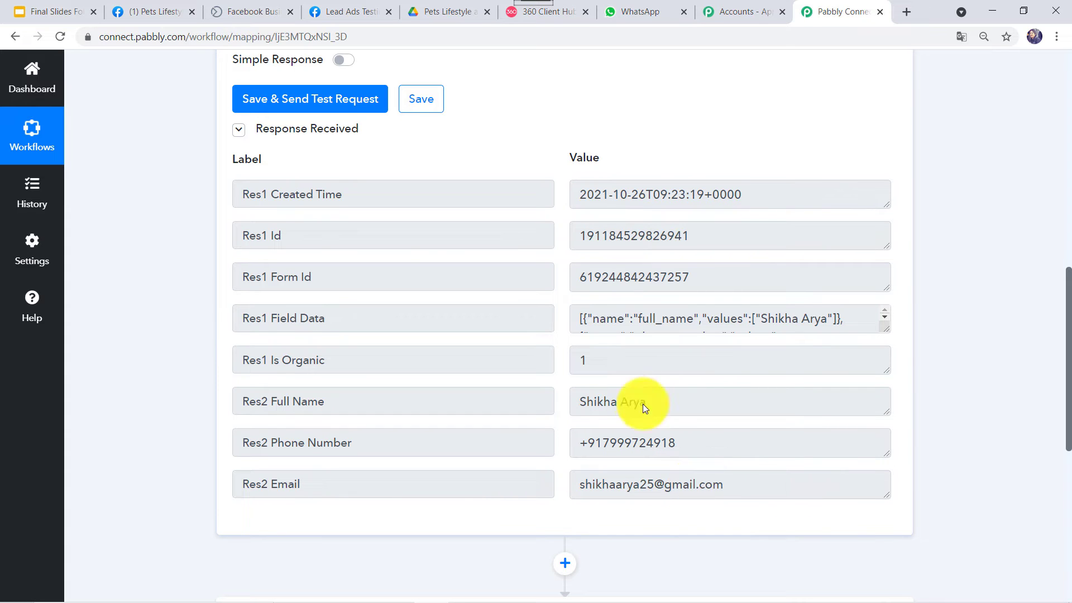
{"action": "left_click_drag", "start_coordinate": [887, 329], "coordinate": [880, 431]}
{"action": "left_click", "coordinate": [697, 352]}
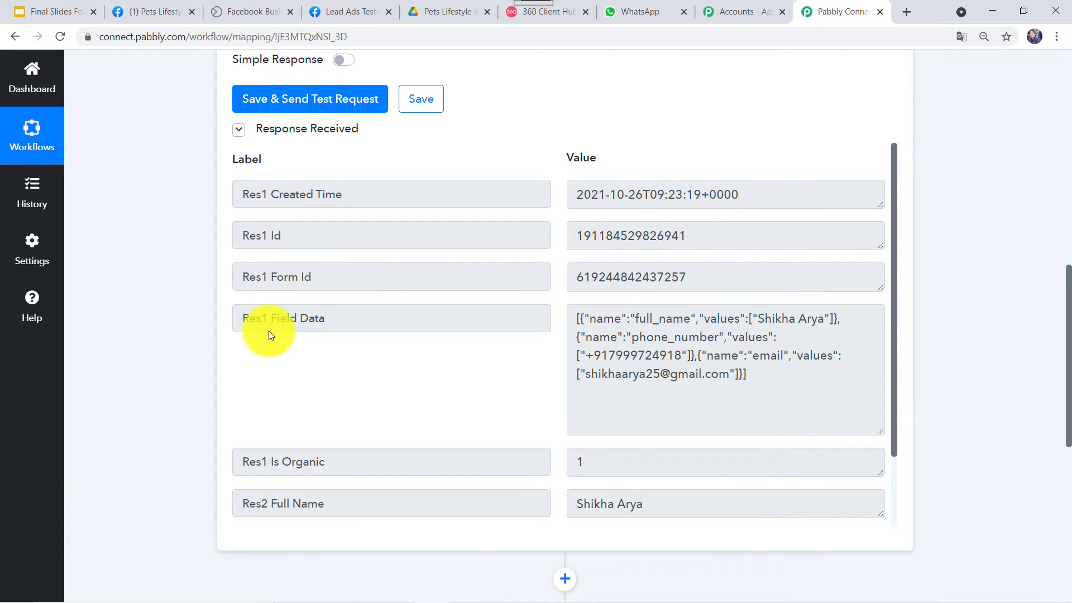
{"action": "key", "text": "alt+Tab"}
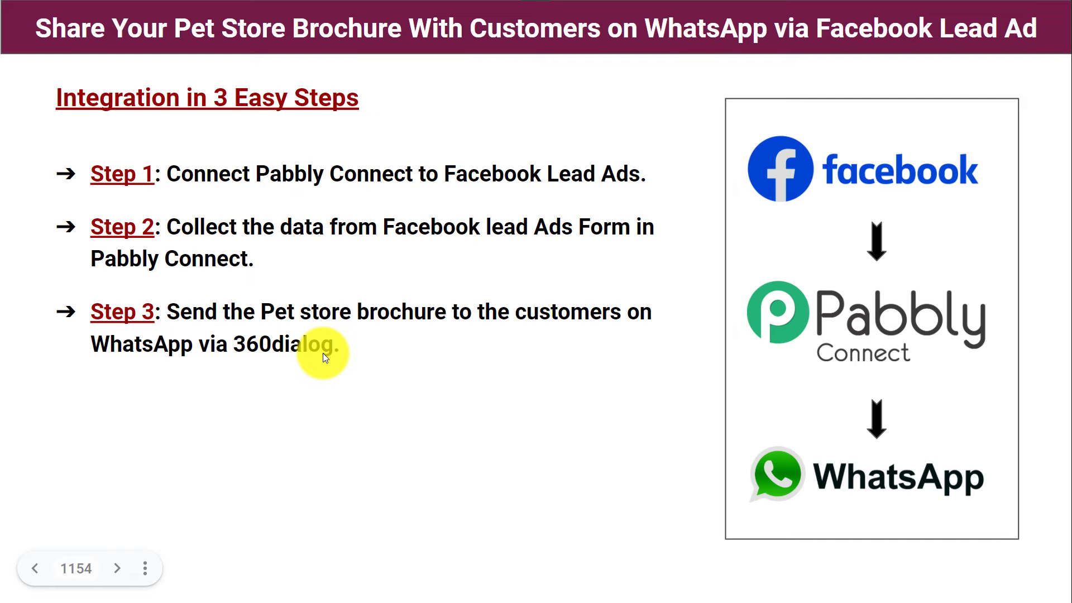
{"action": "key", "text": "alt+Tab"}
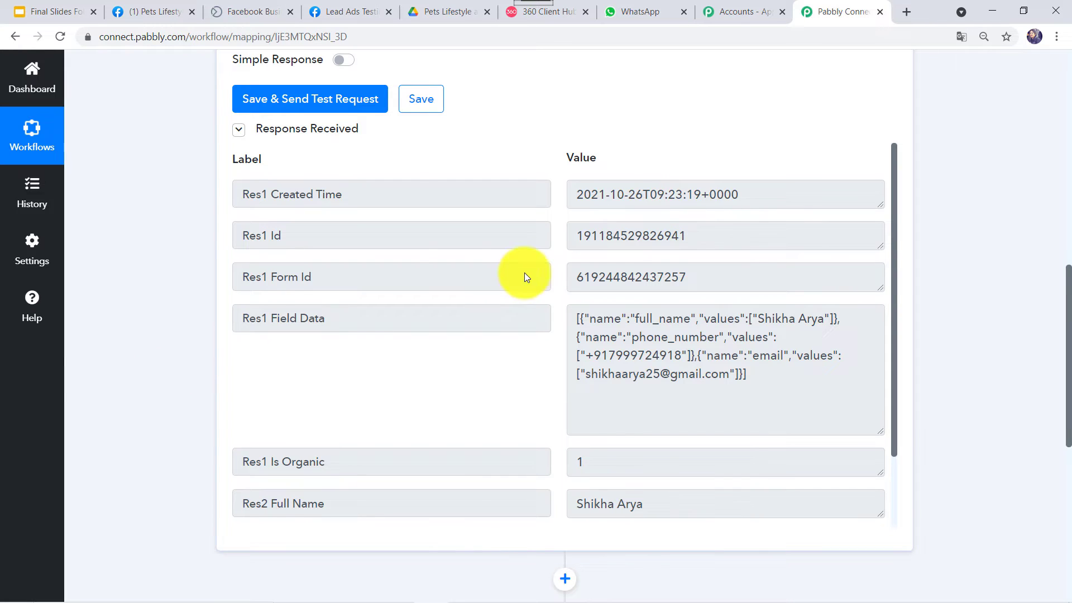
{"action": "scroll", "coordinate": [525, 274], "scroll_direction": "down", "scroll_amount": 2}
{"action": "scroll", "coordinate": [570, 239], "scroll_direction": "down", "scroll_amount": 7}
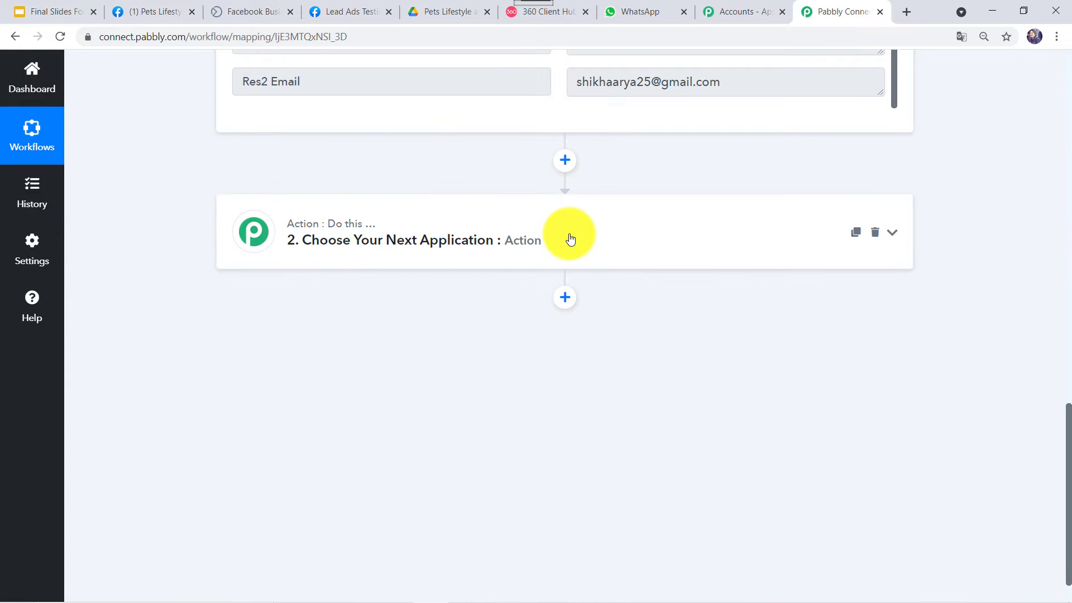
- Set step 2 to WhatsApp by 360Dialog with the Send Template Message event and start connecting
{"action": "left_click", "coordinate": [570, 239]}
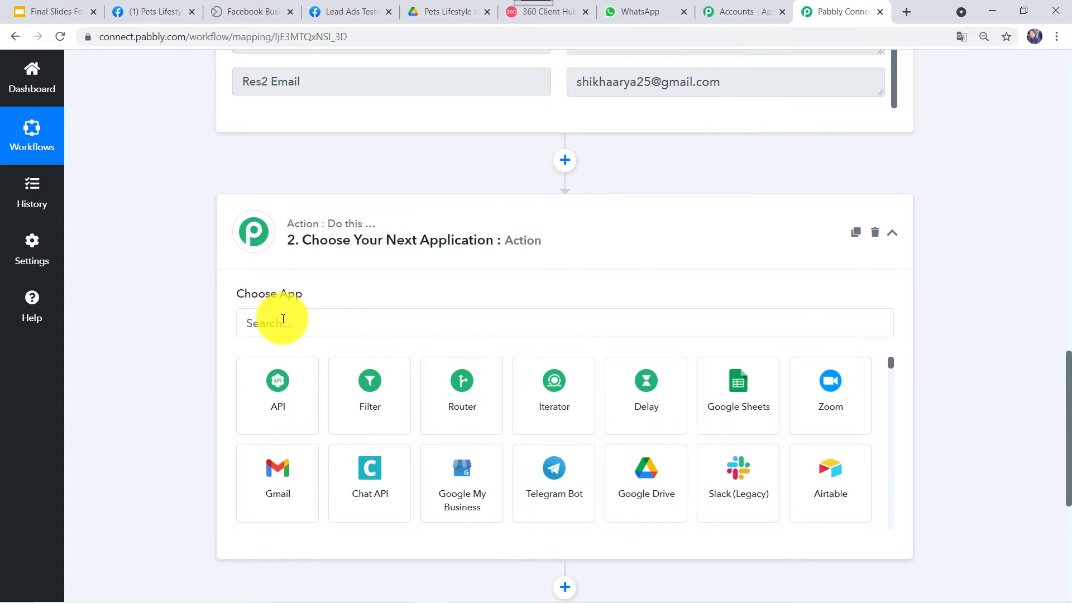
{"action": "left_click", "coordinate": [283, 318]}
{"action": "type", "text": "360"}
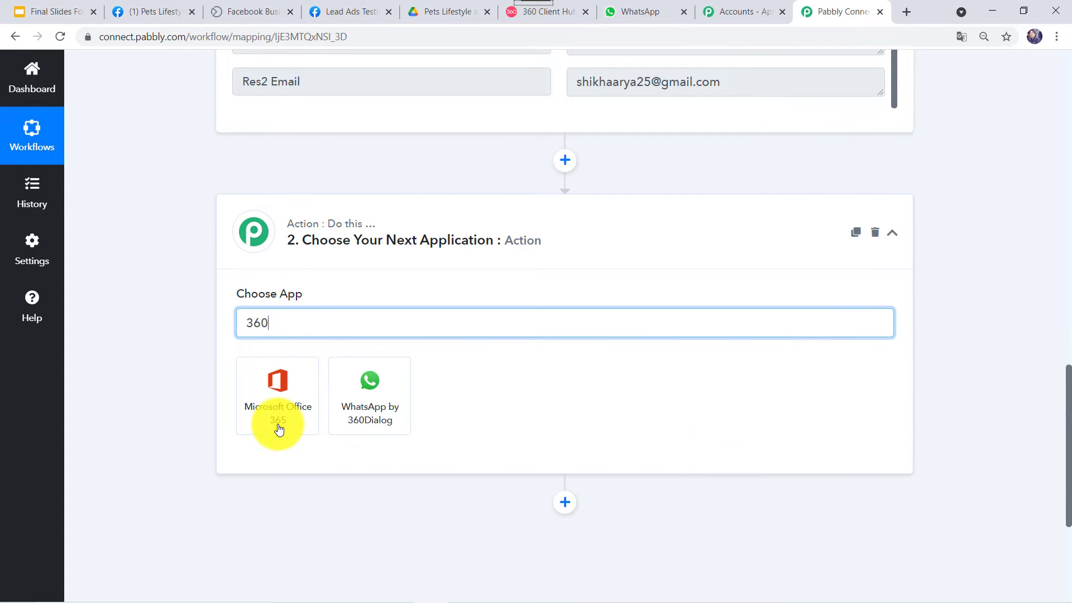
{"action": "left_click", "coordinate": [280, 429]}
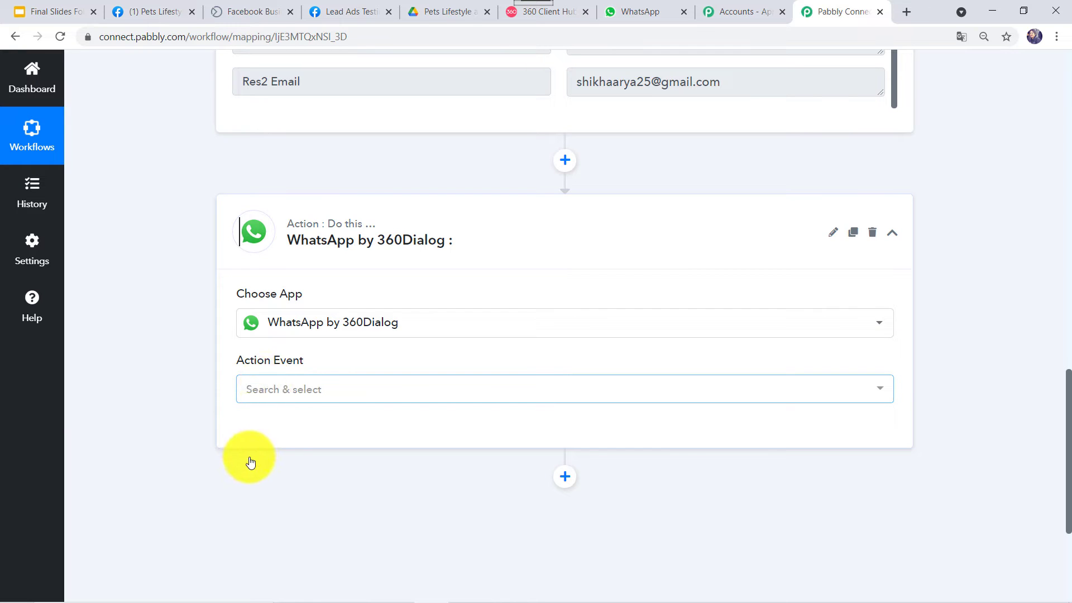
{"action": "left_click", "coordinate": [324, 456]}
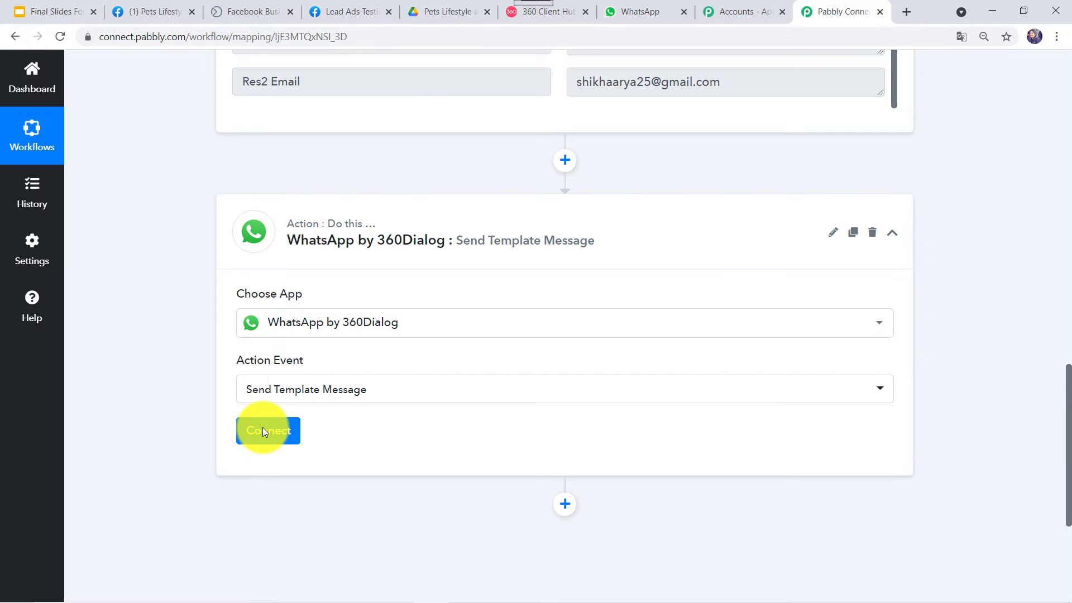
{"action": "left_click", "coordinate": [263, 428]}
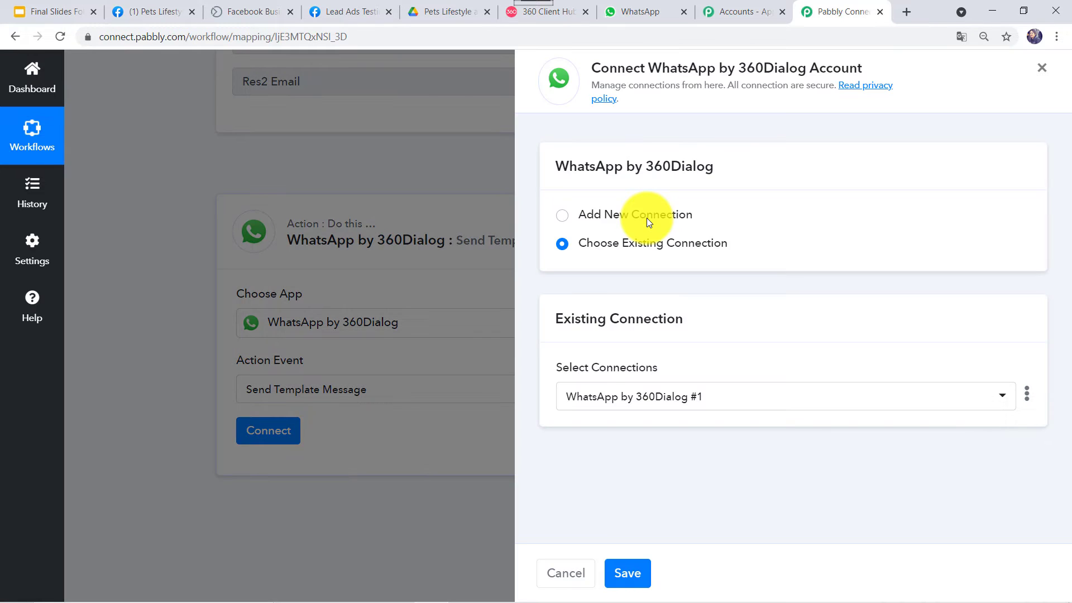
- Start a new 'WhatsApp by 360Dialog #2' connection and bring up the 360 Client Hub dashboard
{"action": "left_click", "coordinate": [646, 218]}
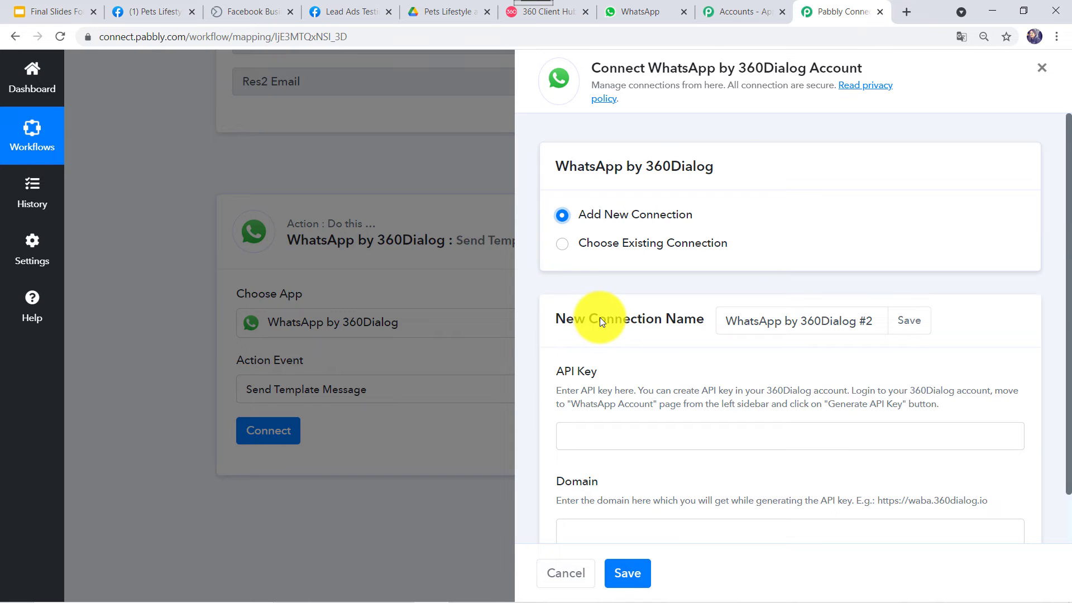
{"action": "scroll", "coordinate": [600, 317], "scroll_direction": "down", "scroll_amount": 1}
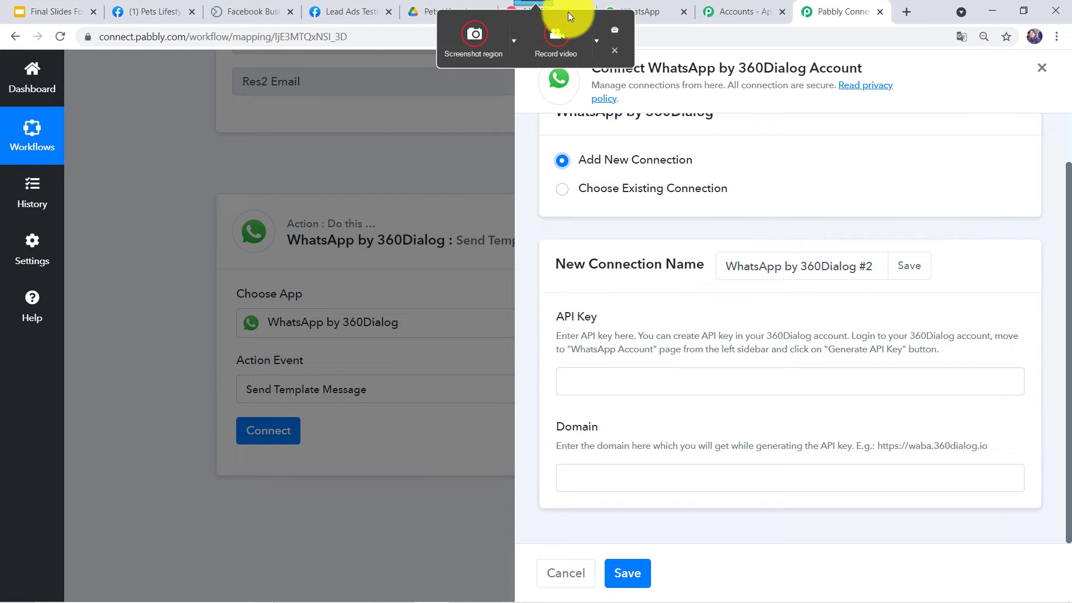
{"action": "left_click", "coordinate": [567, 12]}
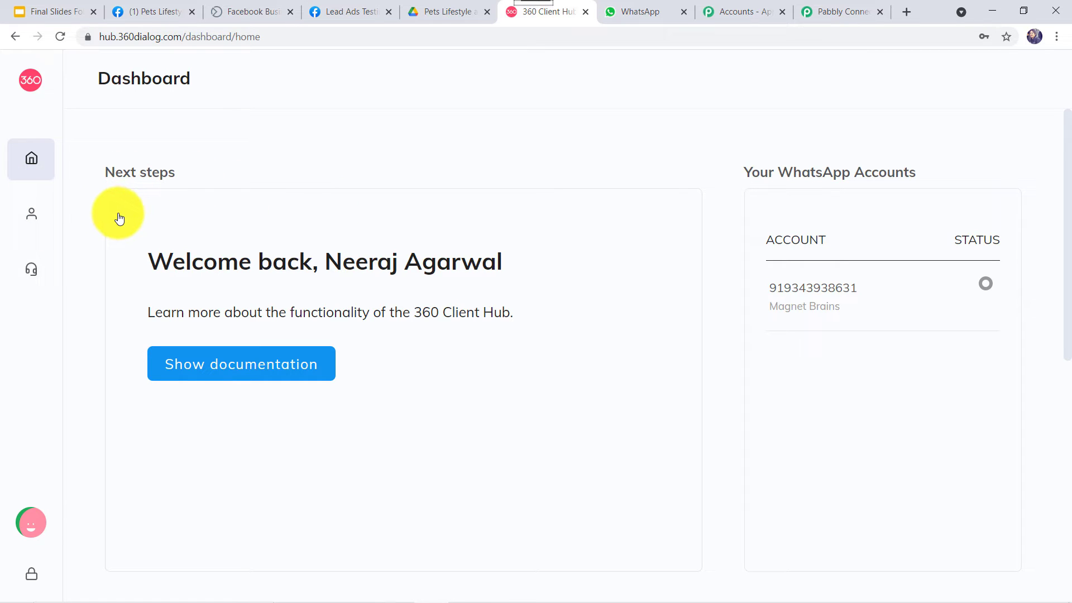
- Go to the Client Hub WhatsApp Accounts page, focus Pabbly's API Key field, and generate a new API key
{"action": "mouse_move", "coordinate": [120, 216]}
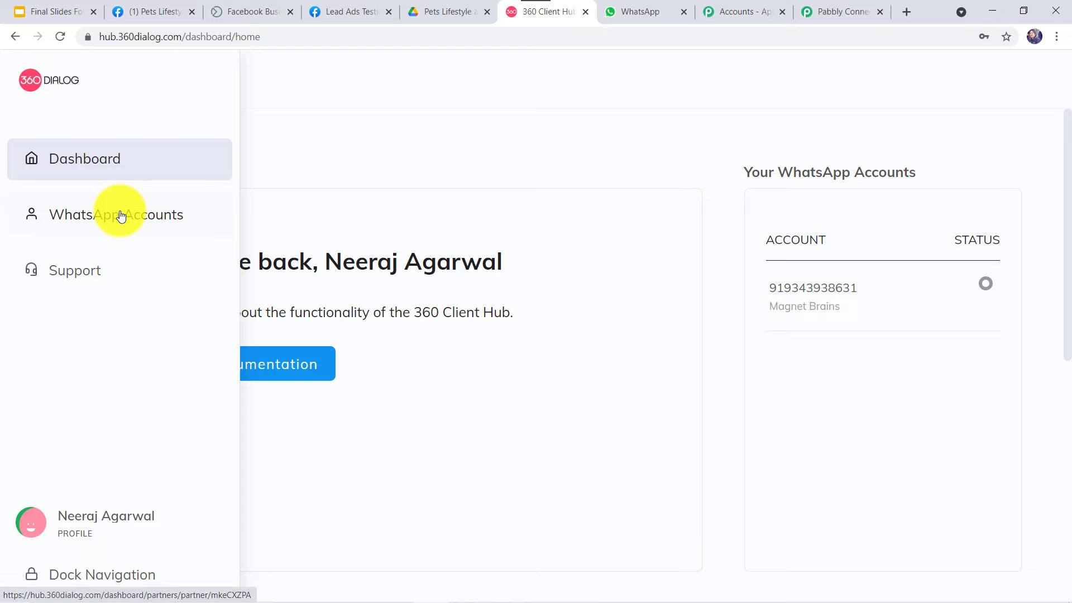
{"action": "left_click", "coordinate": [121, 216]}
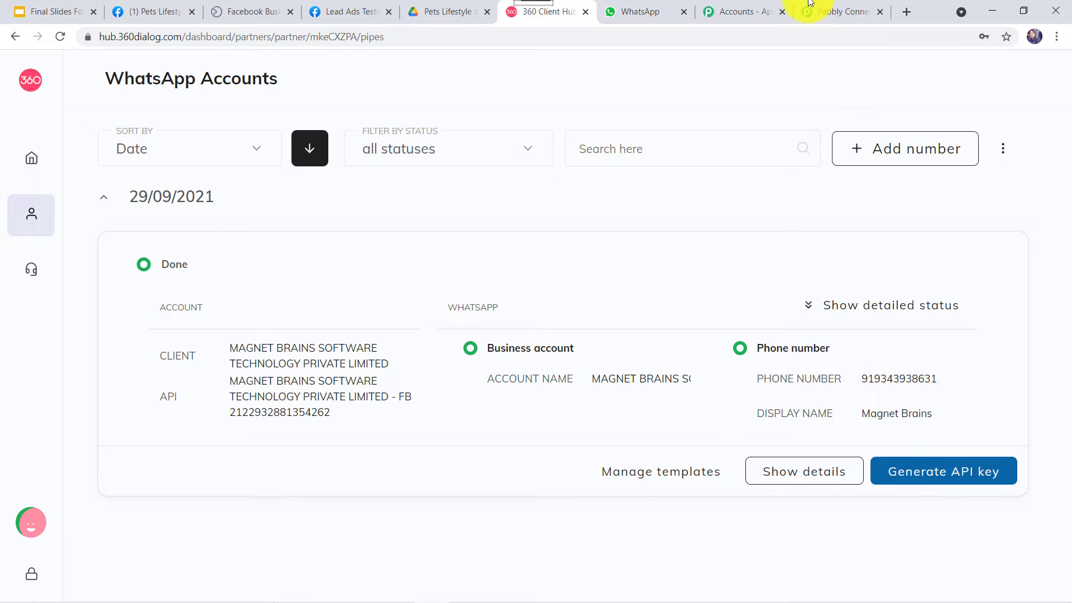
{"action": "left_click", "coordinate": [836, 11]}
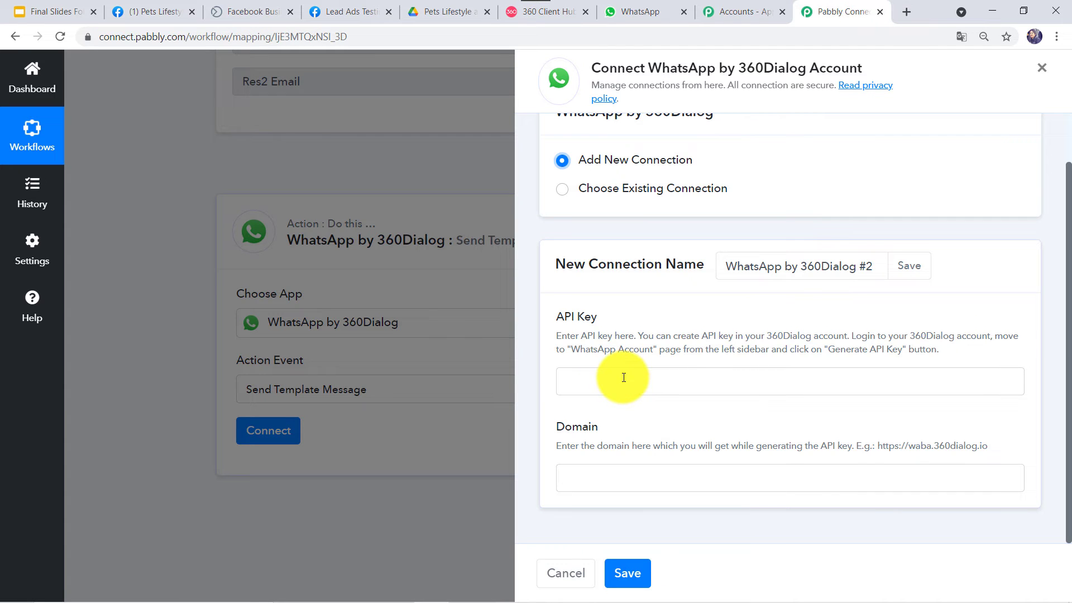
{"action": "left_click", "coordinate": [623, 377]}
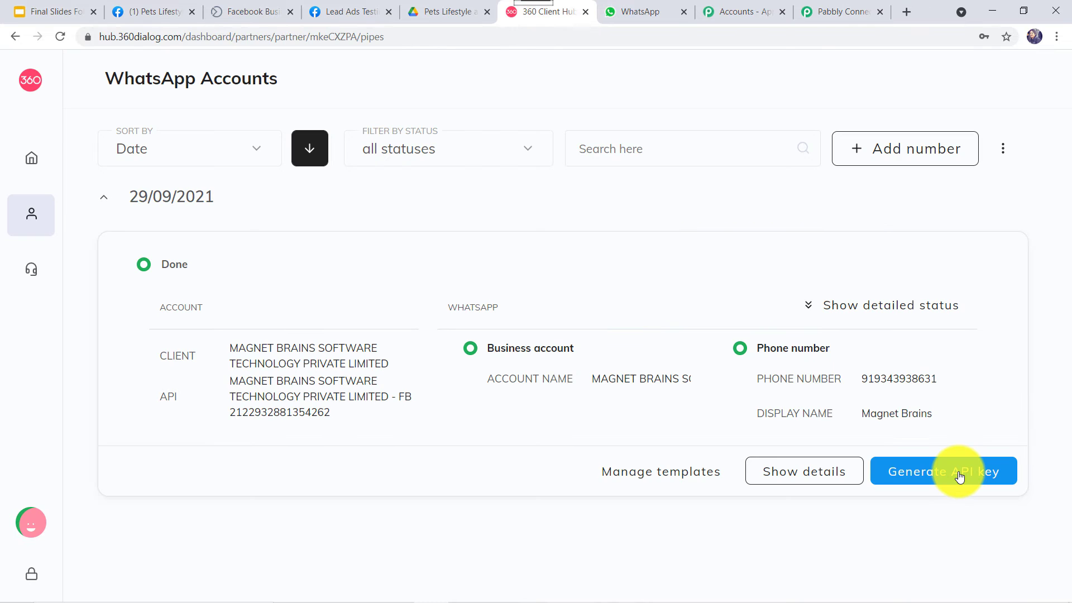
{"action": "left_click", "coordinate": [959, 476]}
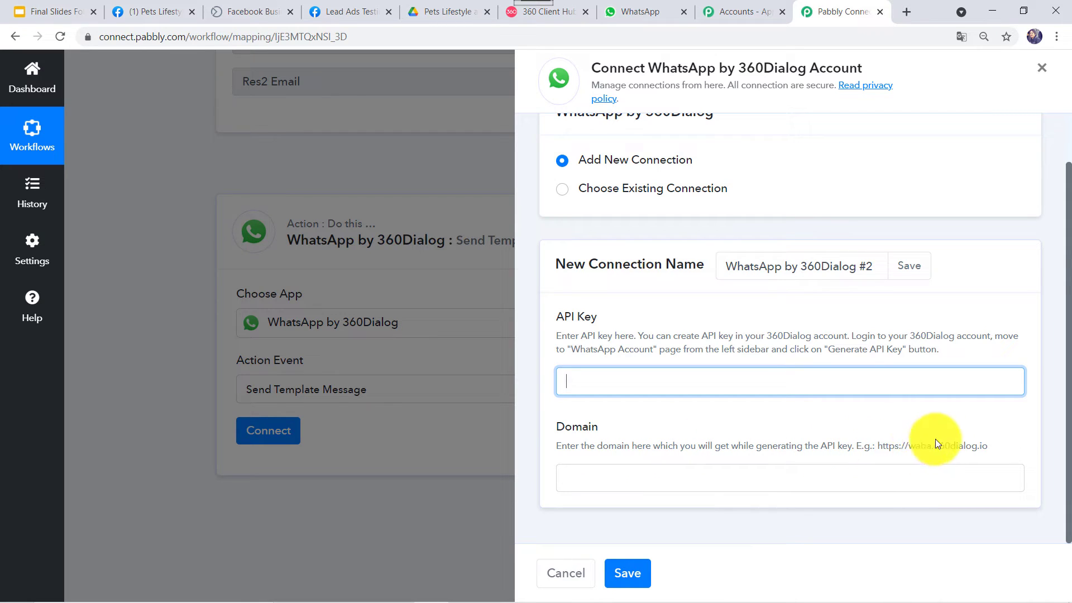
{"action": "left_click", "coordinate": [984, 443]}
{"action": "left_click", "coordinate": [988, 445], "text": "shift"}
{"action": "key", "text": "ctrl+c"}
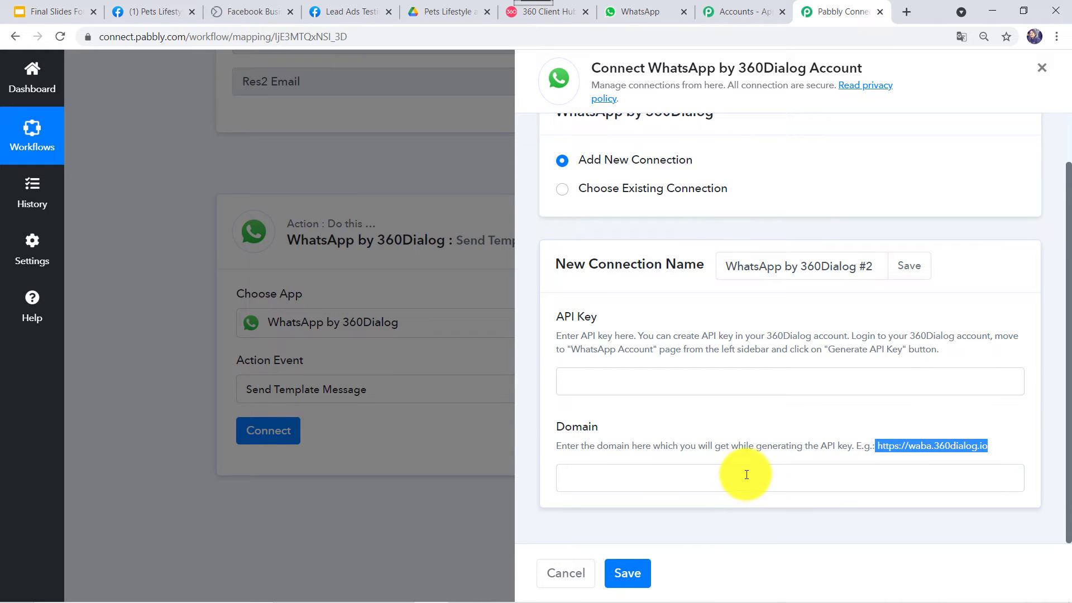
{"action": "key", "text": "Tab"}
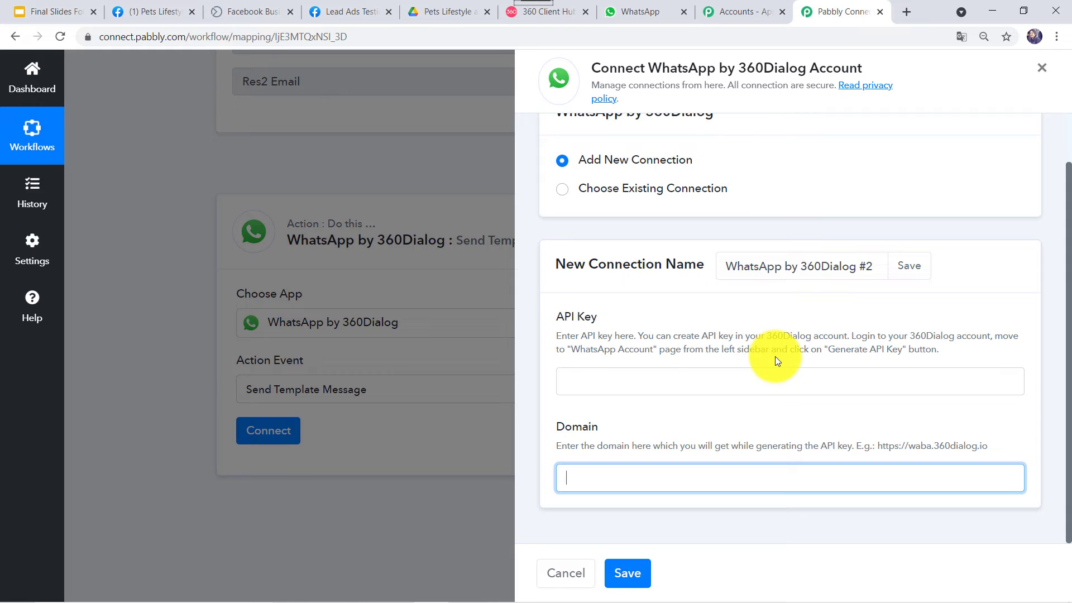
{"action": "right_click", "coordinate": [743, 472]}
{"action": "key", "text": "ctrl+v"}
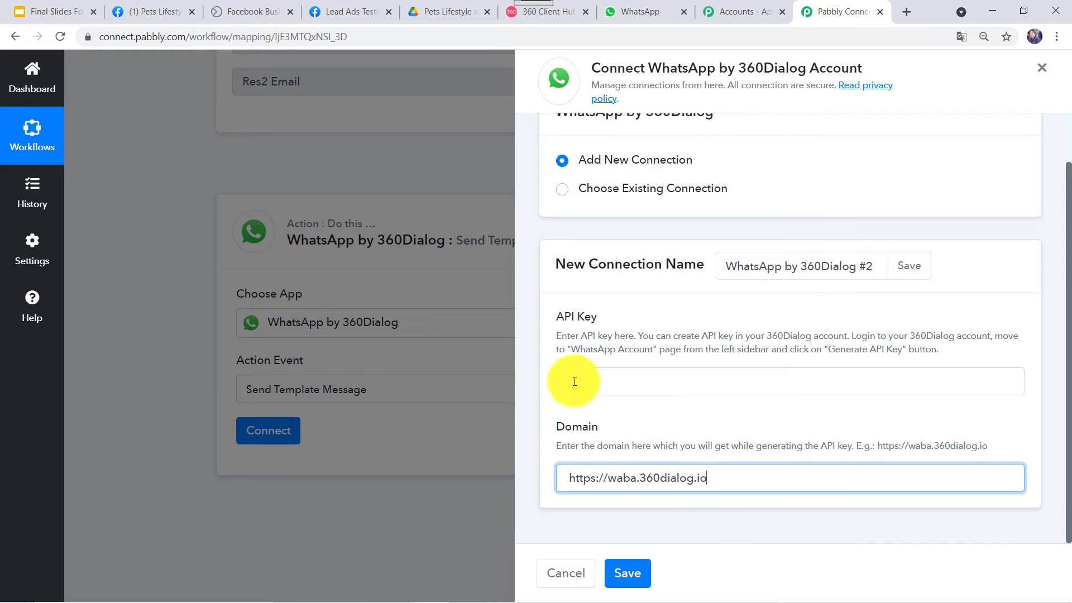
{"action": "left_click", "coordinate": [603, 378]}
{"action": "left_click", "coordinate": [684, 484]}
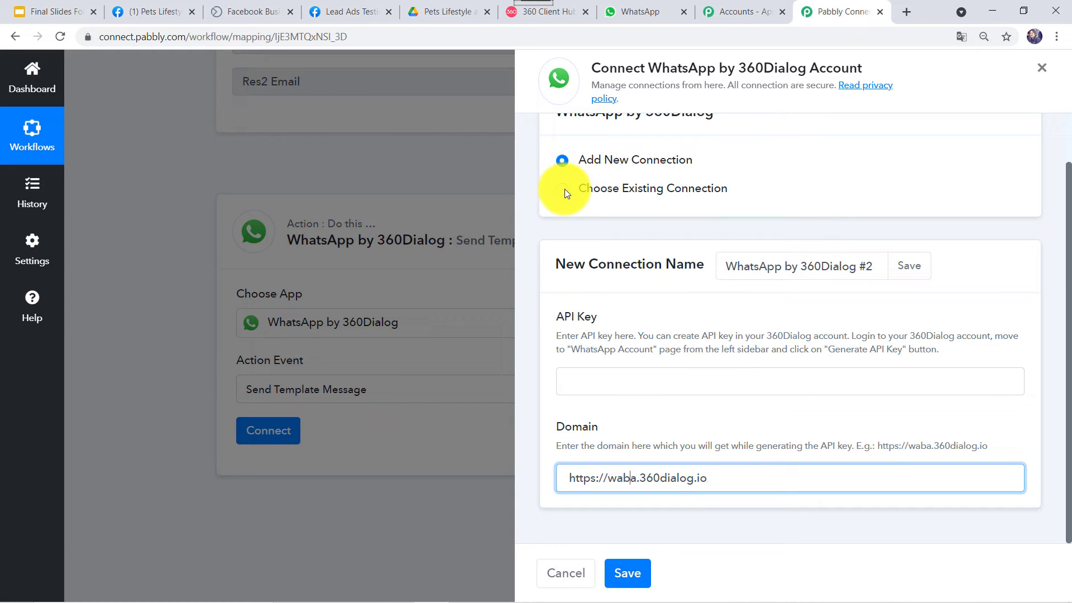
{"action": "left_click", "coordinate": [626, 571]}
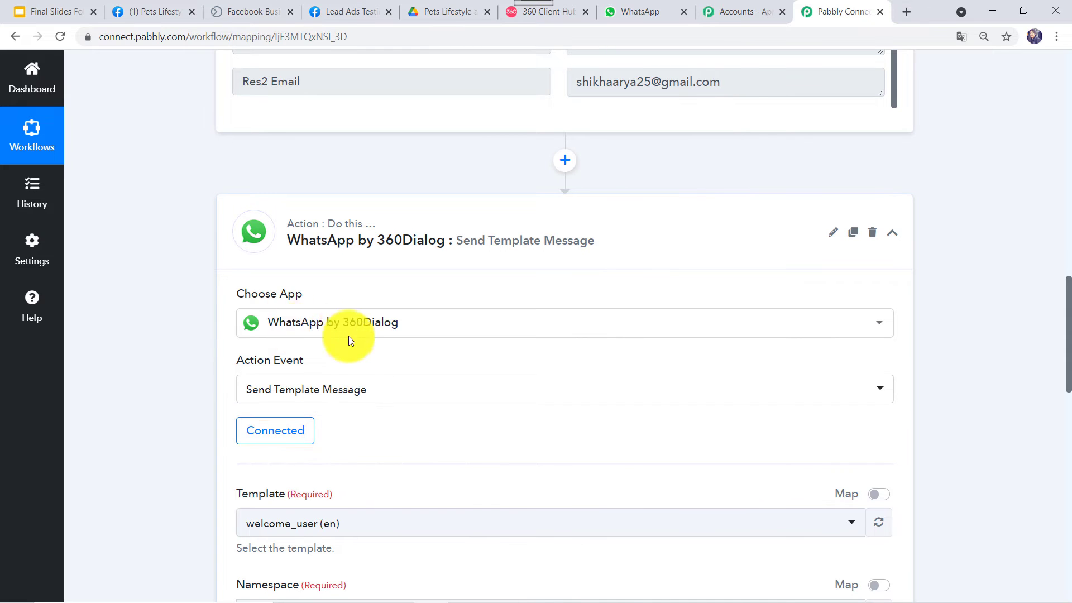
- Check the filled Template, Namespace and Language Code (en) fields, then go back to 360dialog's WhatsApp Accounts page
{"action": "scroll", "coordinate": [296, 304], "scroll_direction": "down", "scroll_amount": 3}
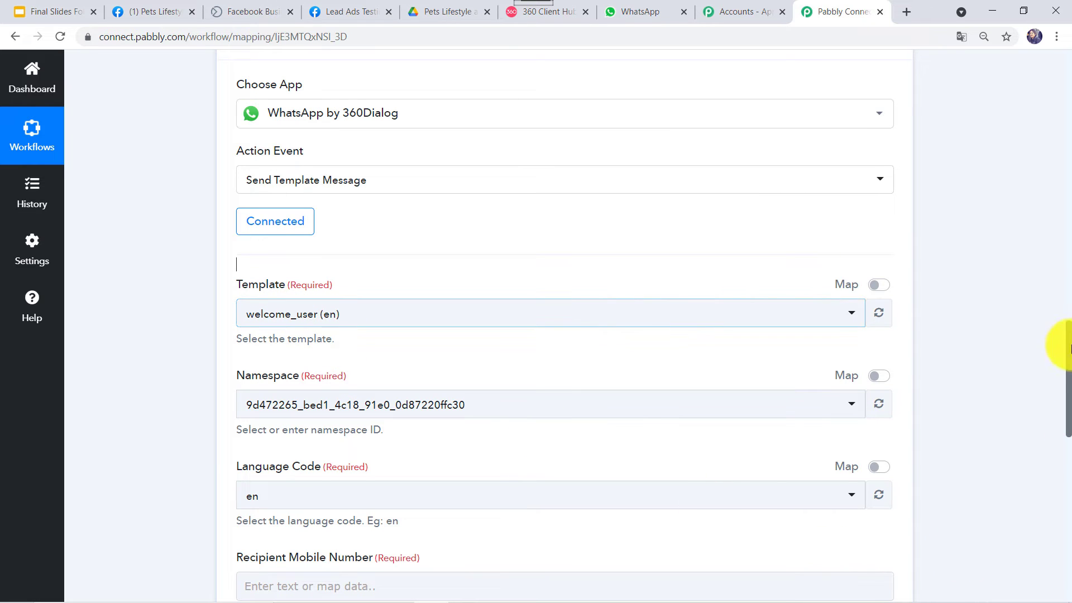
{"action": "left_click", "coordinate": [549, 12]}
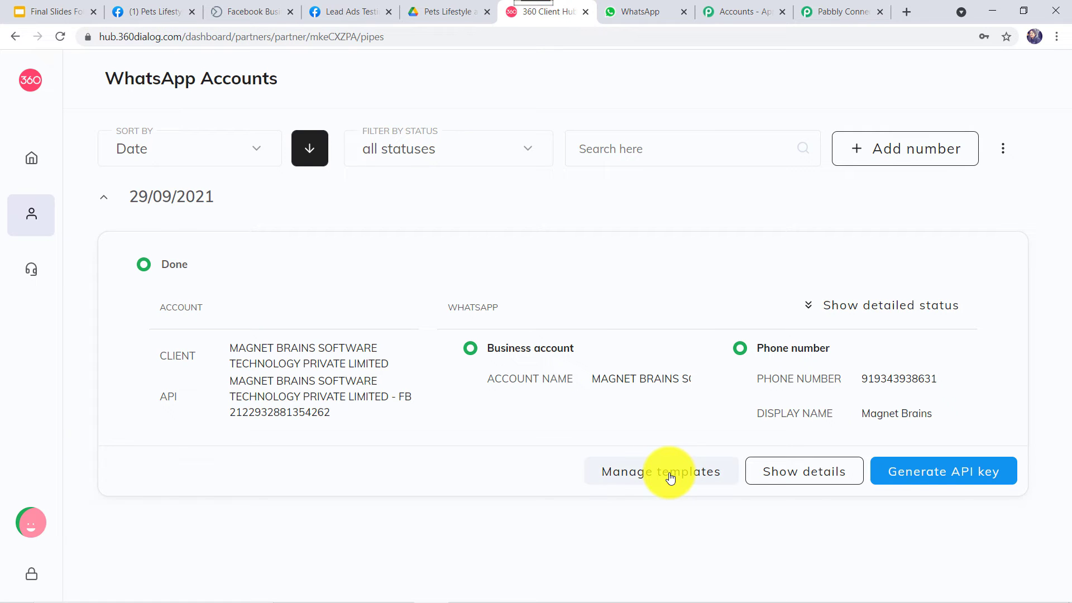
- Browse the WhatsApp account's templates under Manage templates and begin one with Add template
{"action": "left_click", "coordinate": [671, 478]}
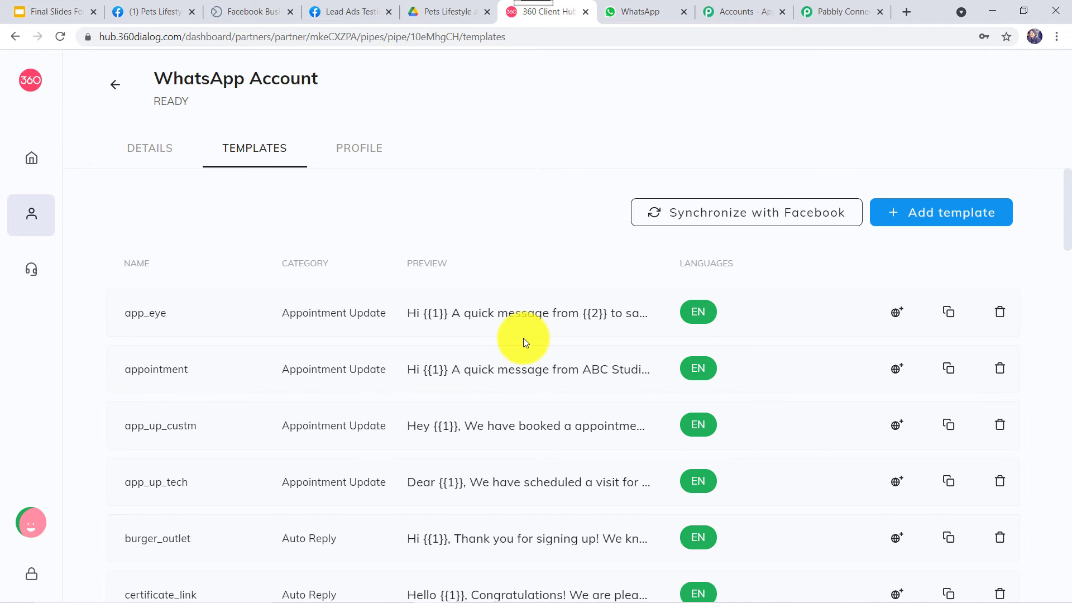
{"action": "scroll", "coordinate": [523, 338], "scroll_direction": "down", "scroll_amount": 8}
{"action": "scroll", "coordinate": [523, 339], "scroll_direction": "down", "scroll_amount": 6}
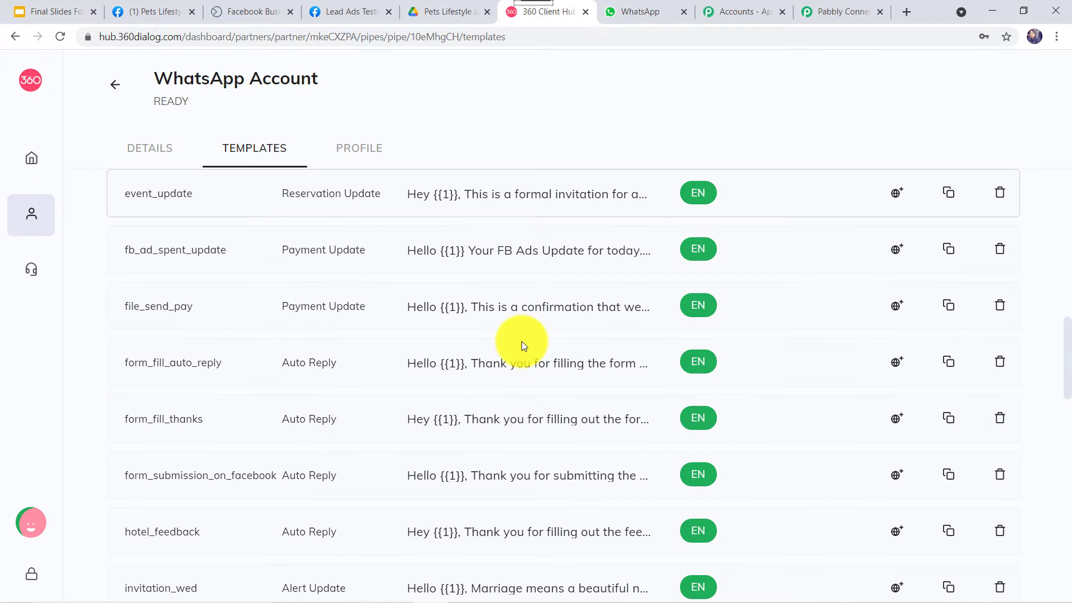
{"action": "scroll", "coordinate": [521, 341], "scroll_direction": "down", "scroll_amount": 8}
{"action": "scroll", "coordinate": [521, 340], "scroll_direction": "down", "scroll_amount": 1}
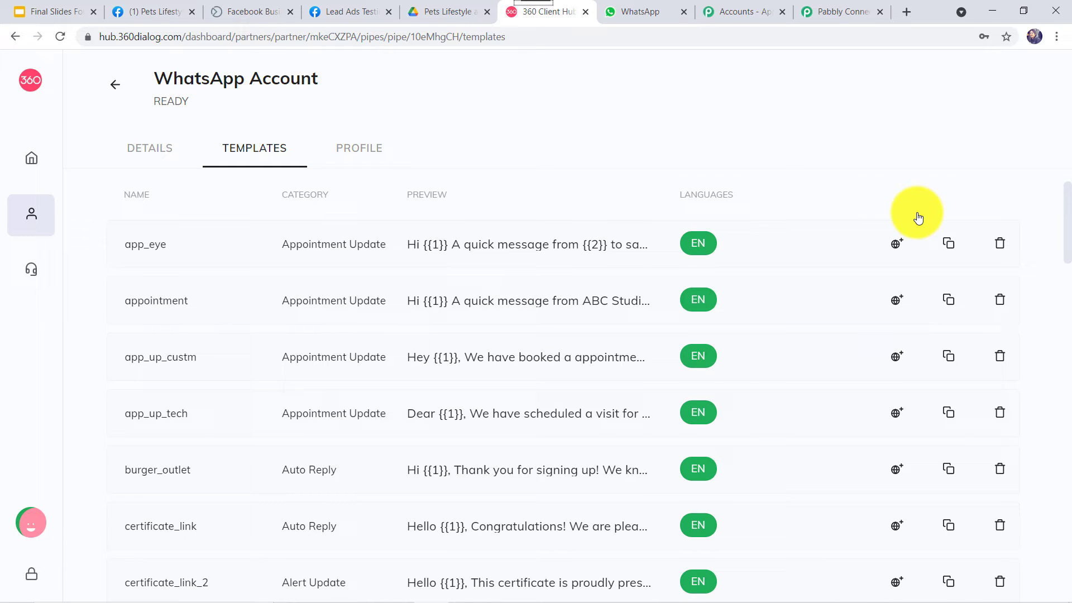
{"action": "scroll", "coordinate": [918, 218], "scroll_direction": "up", "scroll_amount": 1}
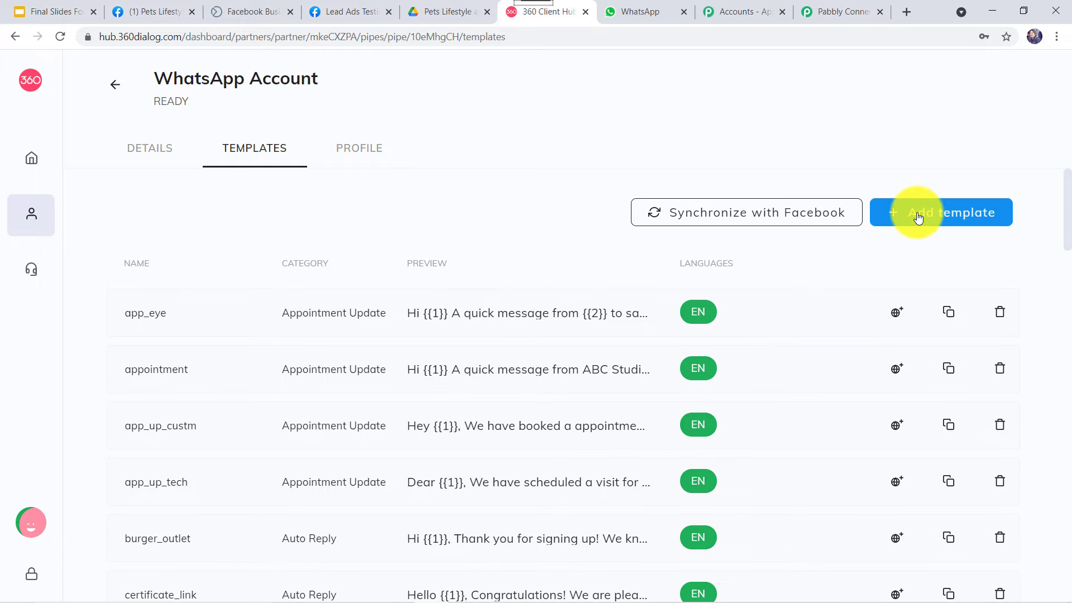
{"action": "left_click", "coordinate": [918, 215]}
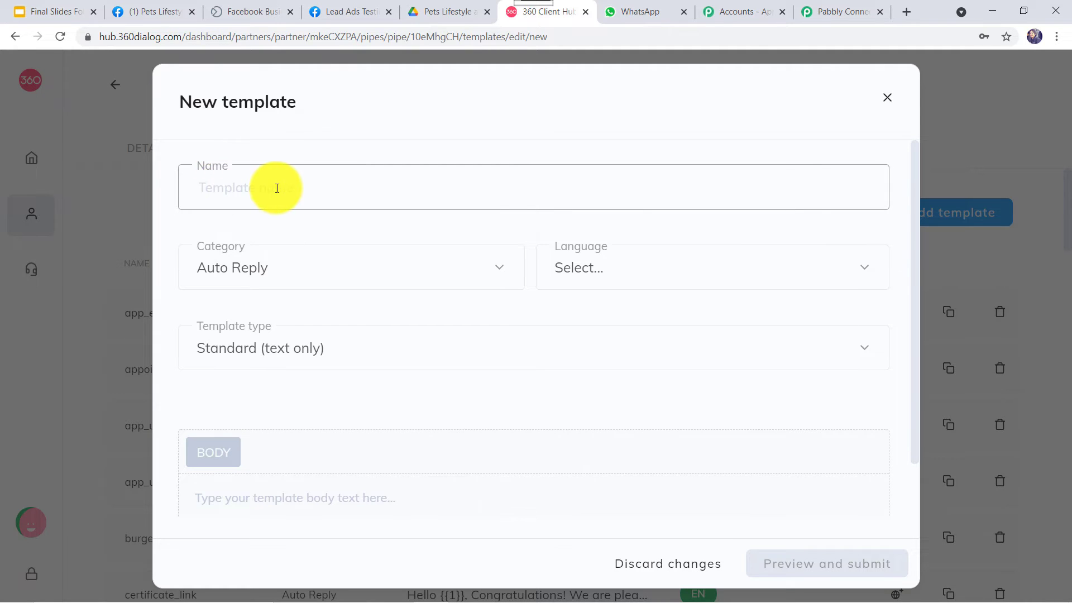
- Inspect the New template Category and Language dropdowns, then close the form without saving
{"action": "left_click", "coordinate": [296, 280]}
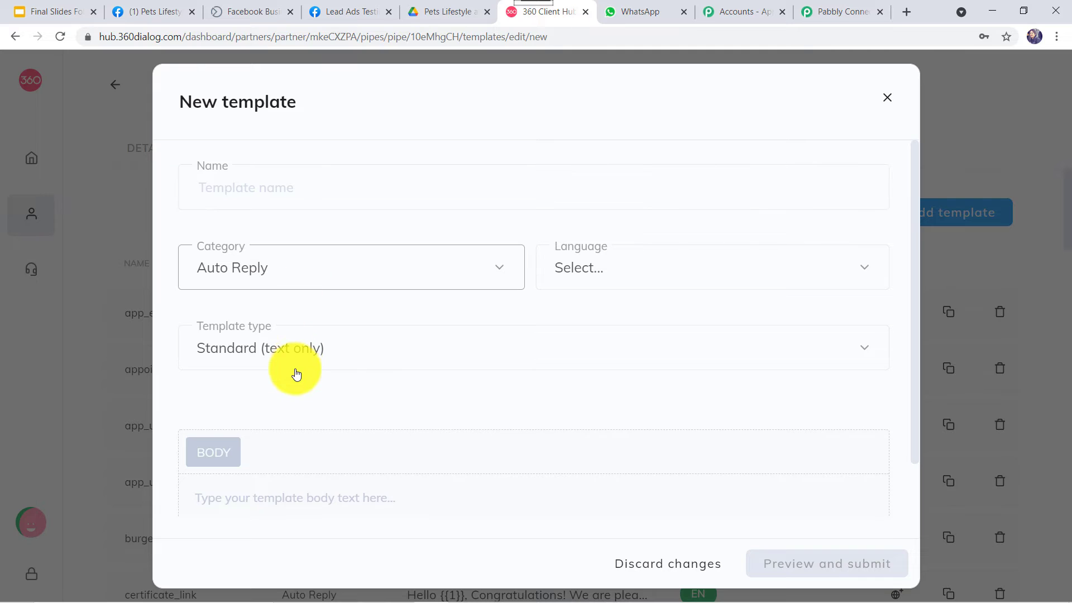
{"action": "scroll", "coordinate": [297, 383], "scroll_direction": "down", "scroll_amount": 3}
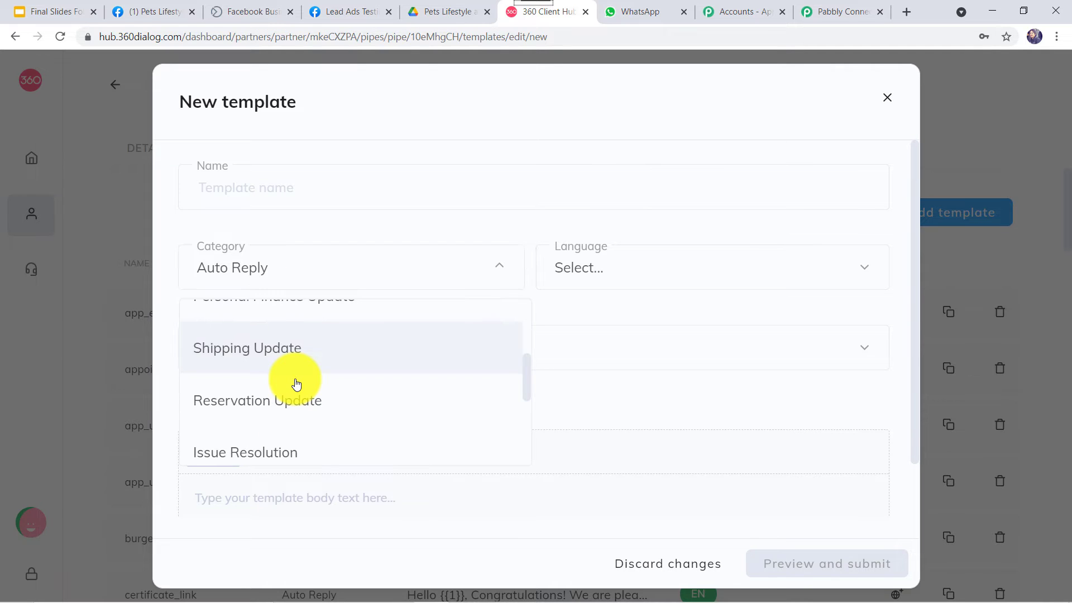
{"action": "scroll", "coordinate": [296, 383], "scroll_direction": "down", "scroll_amount": 3}
{"action": "scroll", "coordinate": [297, 384], "scroll_direction": "down", "scroll_amount": 2}
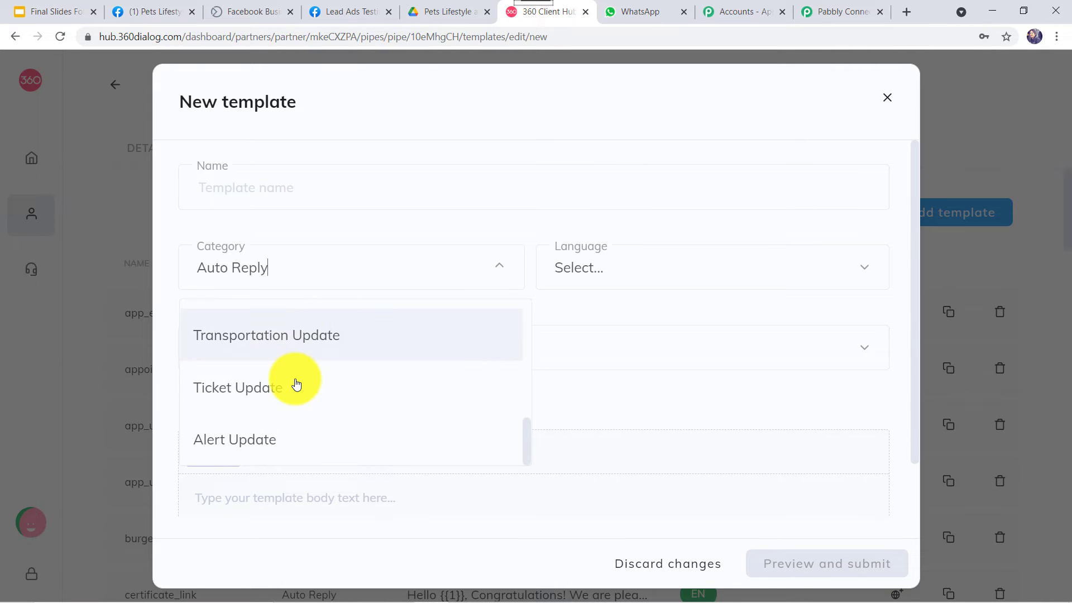
{"action": "left_click", "coordinate": [604, 269]}
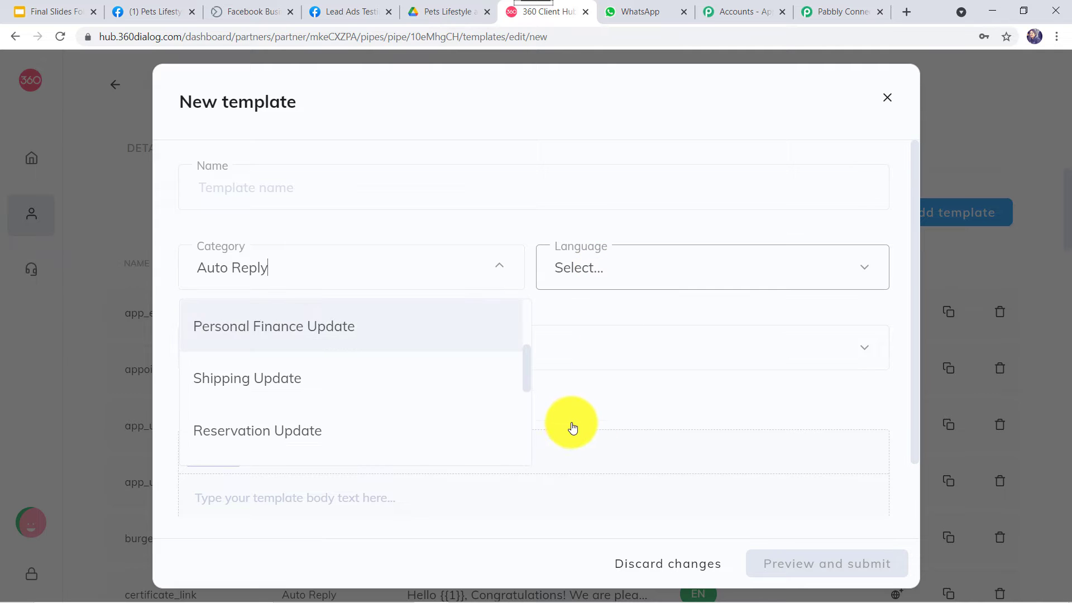
{"action": "left_click", "coordinate": [613, 285]}
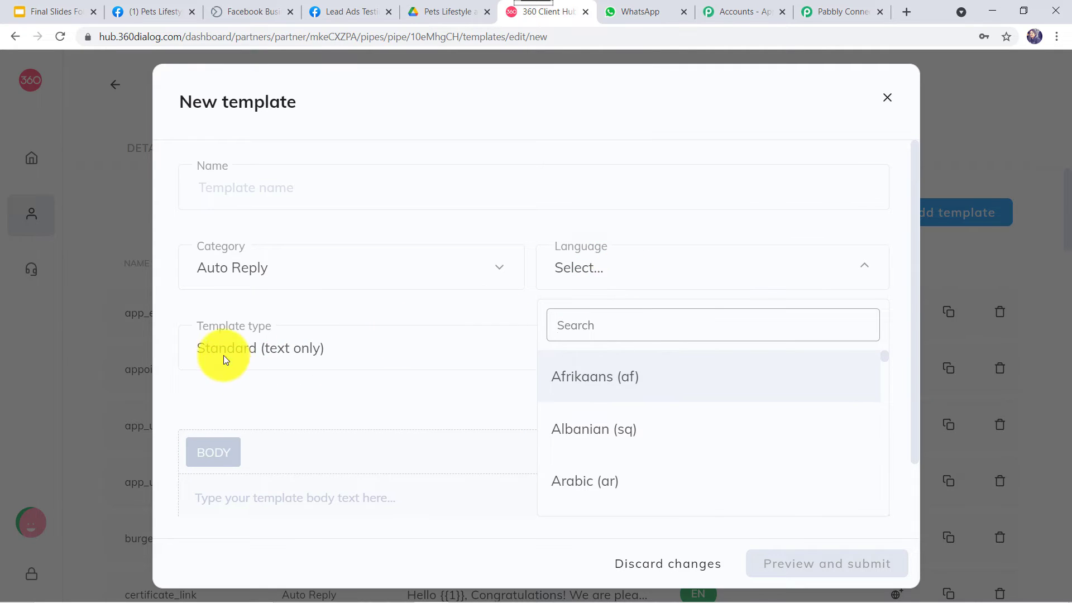
{"action": "left_click", "coordinate": [347, 357]}
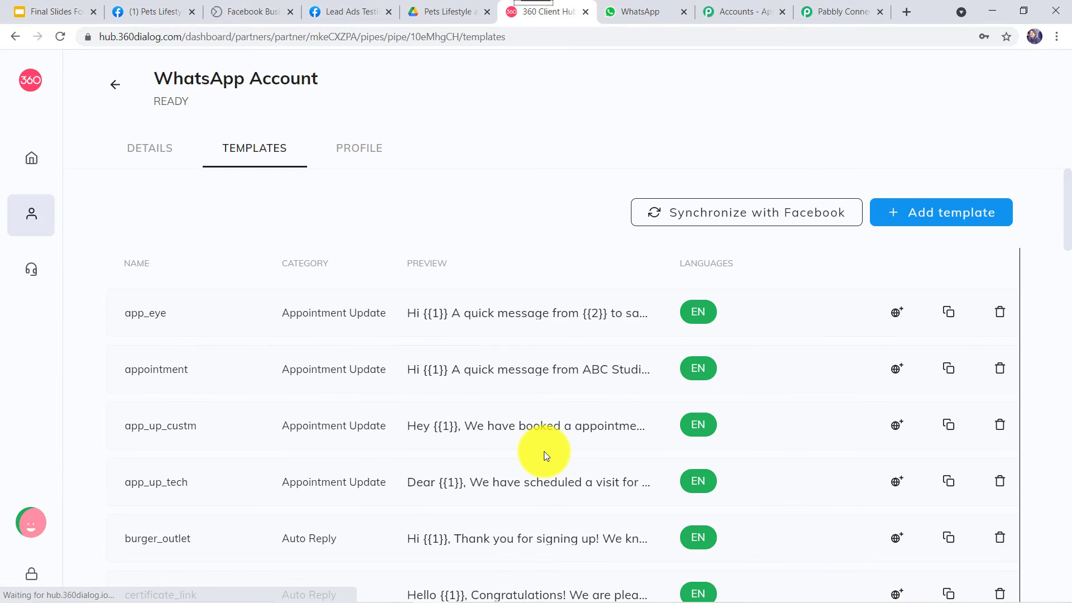
- Scroll down the template list and open the send_brochure_final preview
{"action": "scroll", "coordinate": [543, 456], "scroll_direction": "down", "scroll_amount": 8}
{"action": "scroll", "coordinate": [543, 456], "scroll_direction": "down", "scroll_amount": 5}
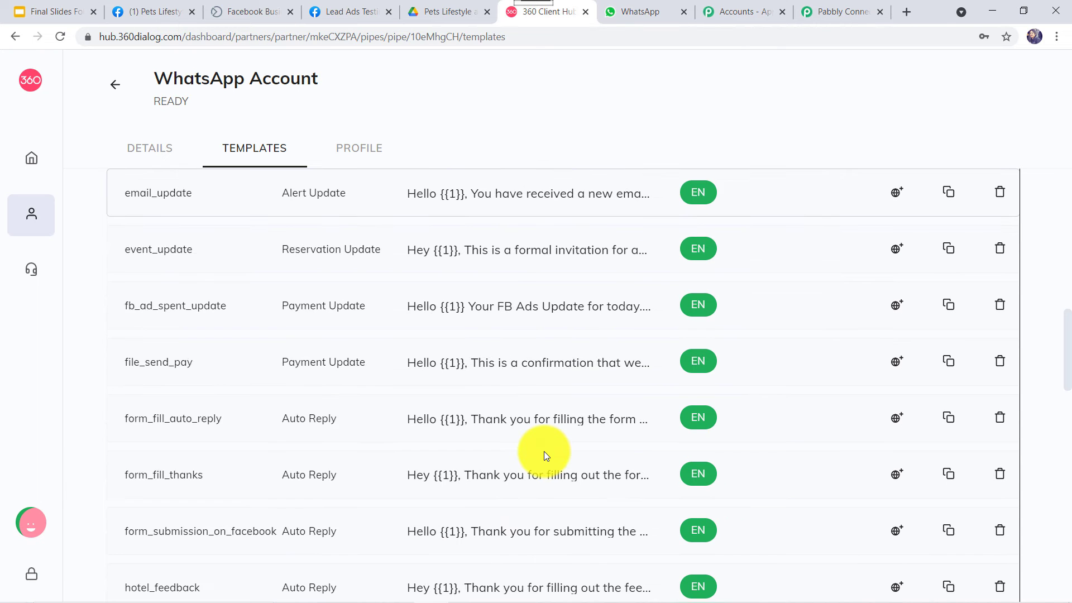
{"action": "scroll", "coordinate": [543, 451], "scroll_direction": "down", "scroll_amount": 3}
{"action": "scroll", "coordinate": [539, 445], "scroll_direction": "down", "scroll_amount": 6}
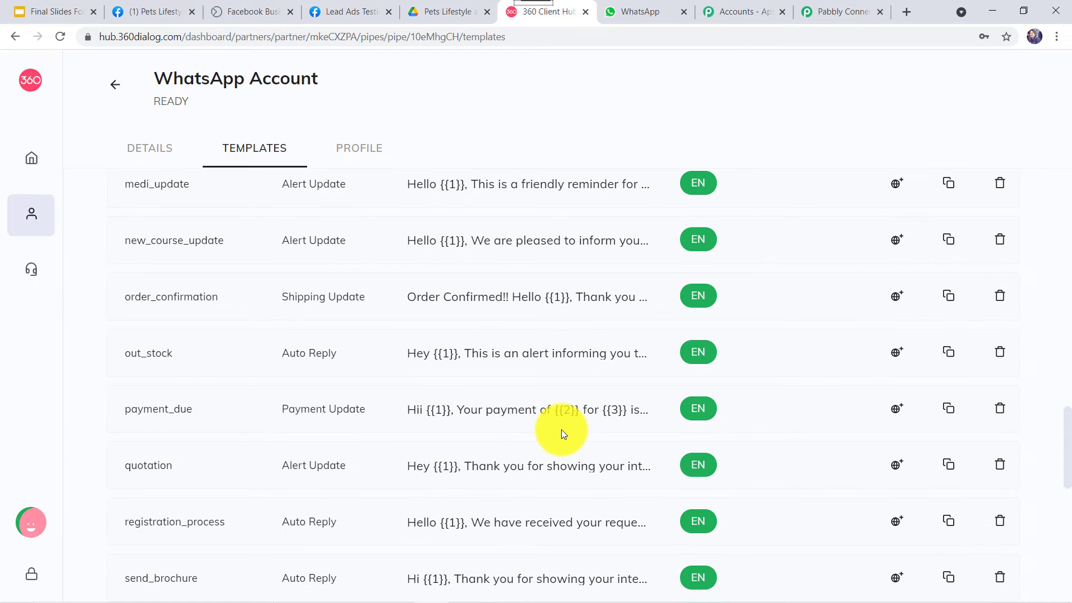
{"action": "scroll", "coordinate": [176, 364], "scroll_direction": "down", "scroll_amount": 1}
{"action": "scroll", "coordinate": [424, 357], "scroll_direction": "down", "scroll_amount": 5}
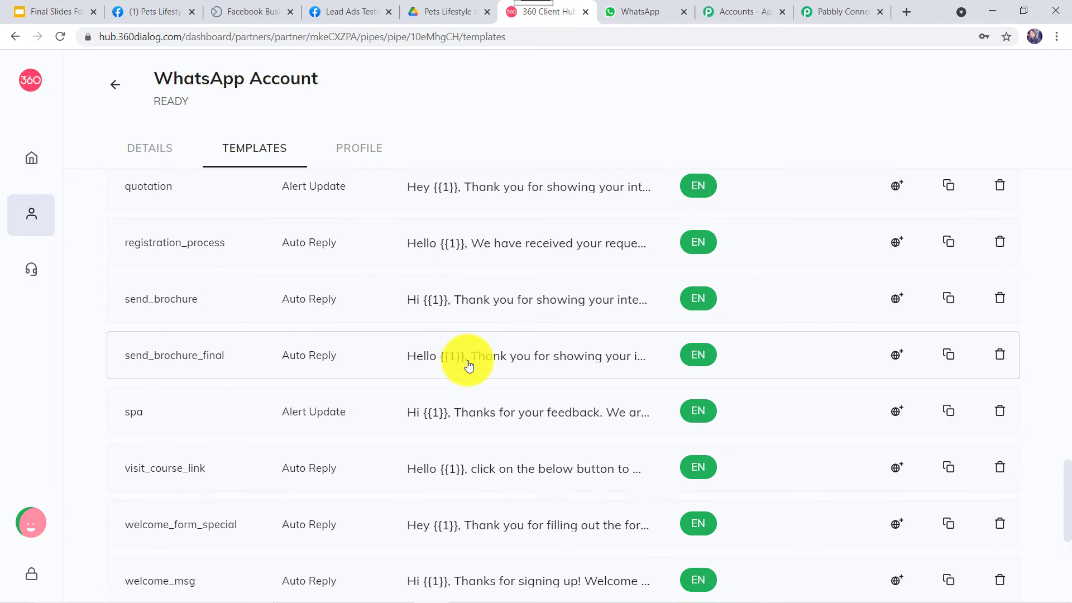
{"action": "left_click", "coordinate": [485, 362]}
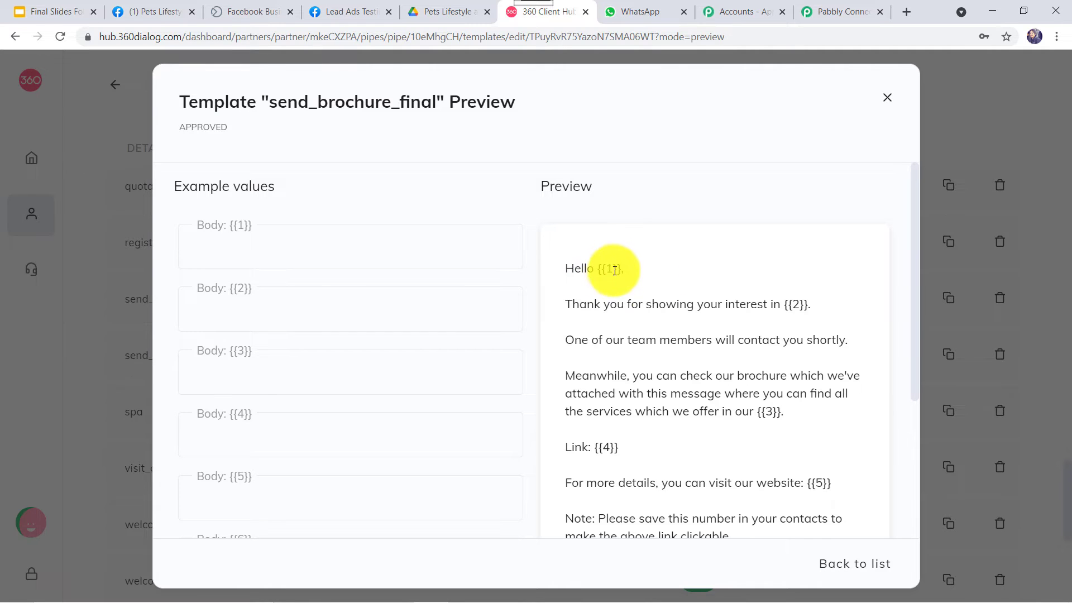
- Highlight the {{1}}, {{2}}, {{3}} and {{6}} placeholders in the message body
{"action": "left_click", "coordinate": [791, 309]}
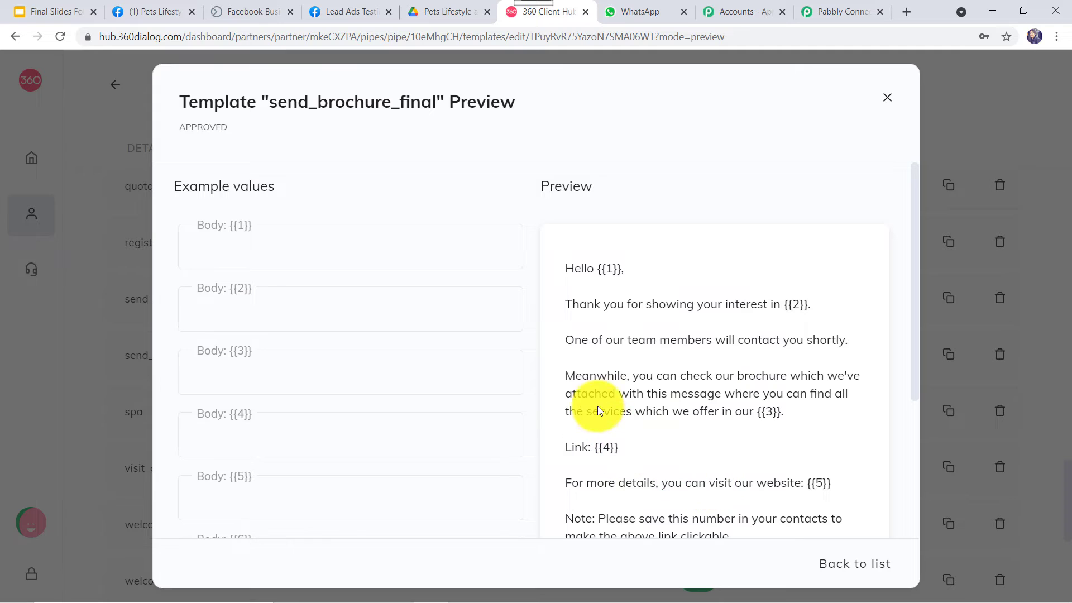
{"action": "scroll", "coordinate": [582, 402], "scroll_direction": "down", "scroll_amount": 4}
{"action": "left_click", "coordinate": [632, 425]}
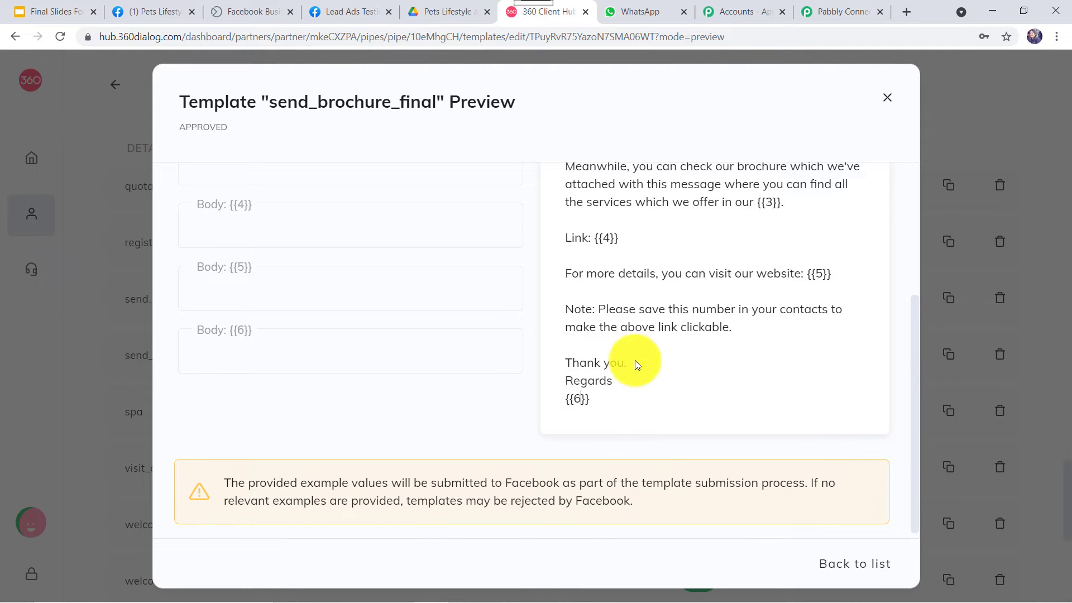
{"action": "scroll", "coordinate": [787, 307], "scroll_direction": "up", "scroll_amount": 4}
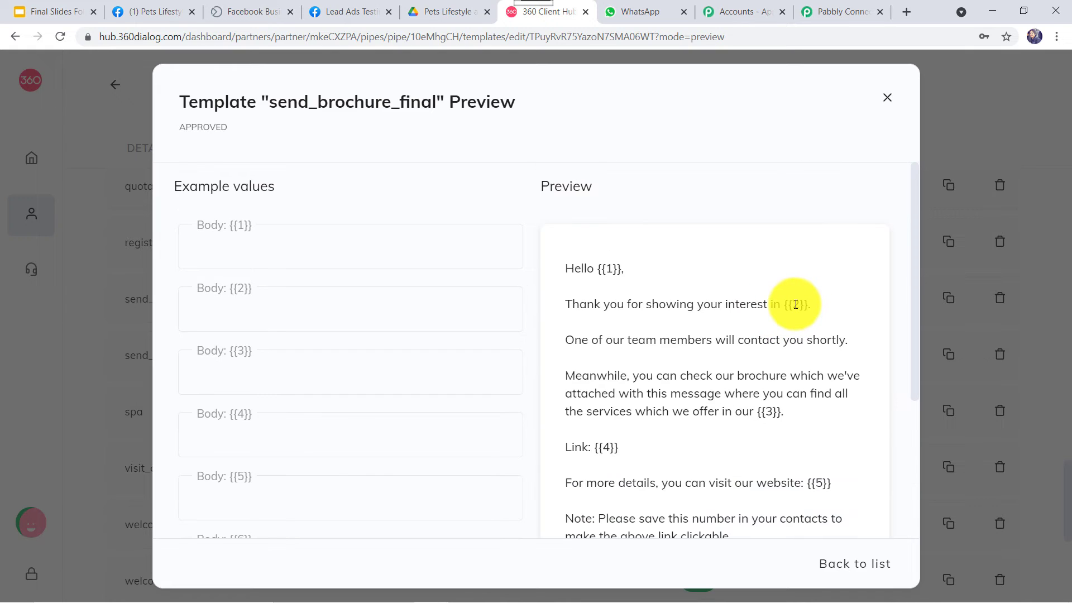
{"action": "double_click", "coordinate": [800, 306]}
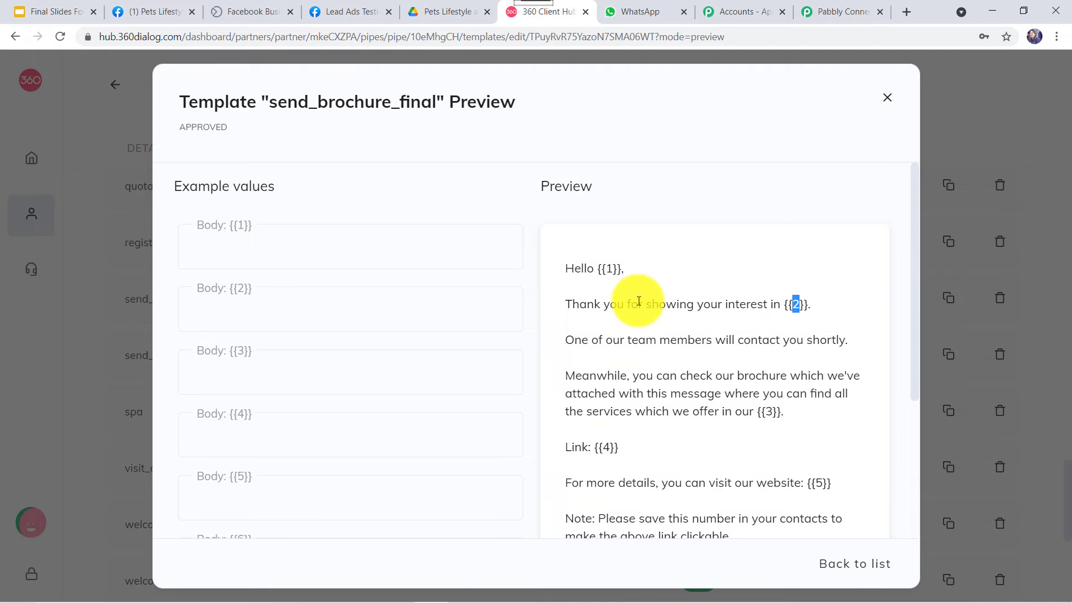
{"action": "double_click", "coordinate": [610, 272]}
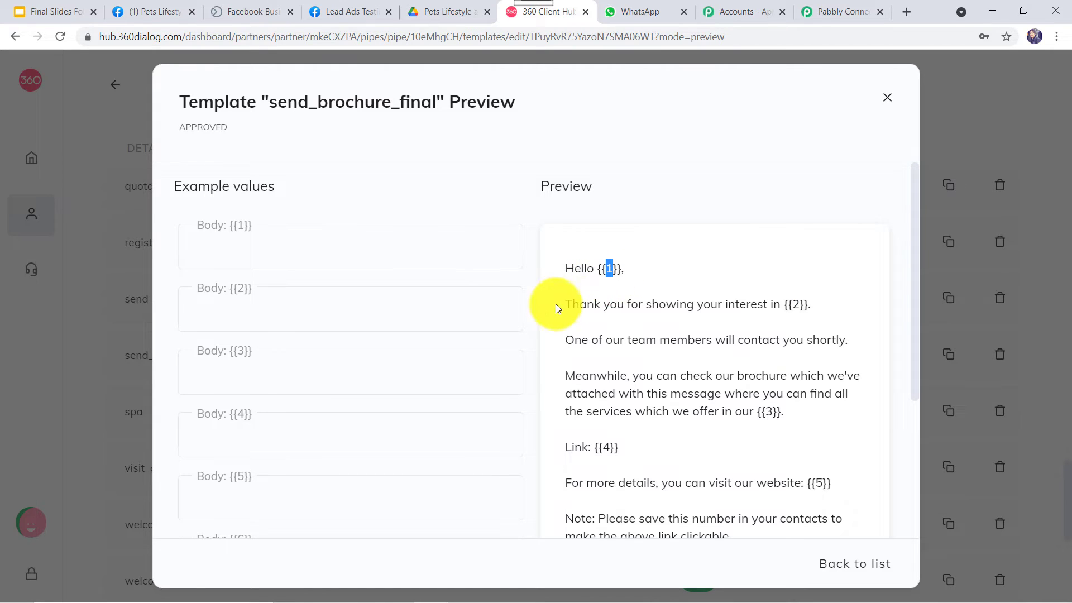
{"action": "double_click", "coordinate": [800, 305]}
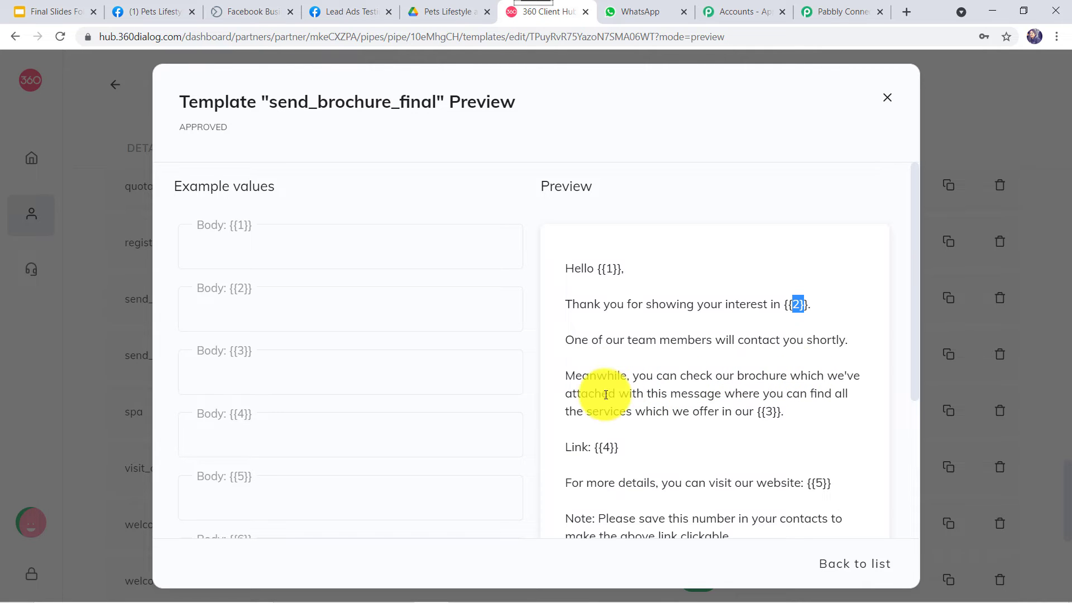
{"action": "double_click", "coordinate": [773, 413]}
- Highlight the {{4}} link, {{5}} website and {{6}} closing placeholders, then select the name send_brochure_final
{"action": "scroll", "coordinate": [614, 308], "scroll_direction": "down", "scroll_amount": 3}
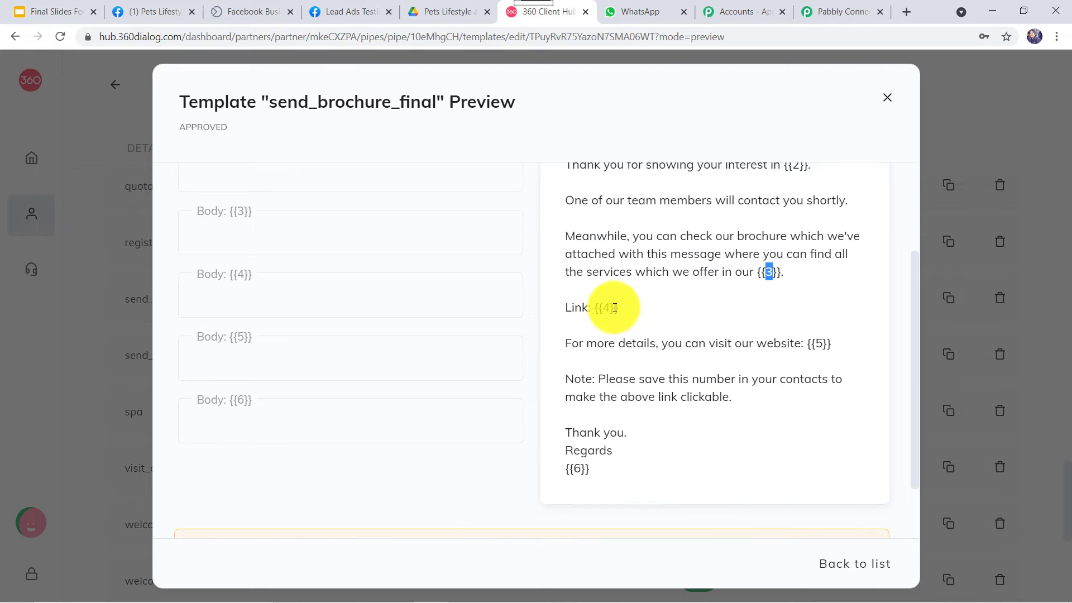
{"action": "left_click", "coordinate": [602, 308]}
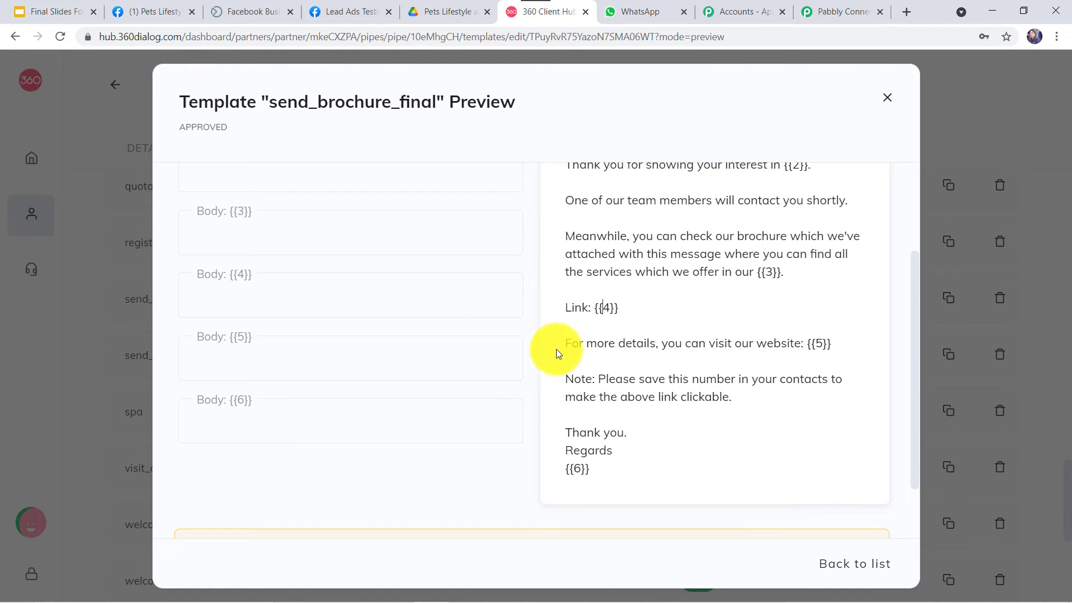
{"action": "key", "text": "shift+Right"}
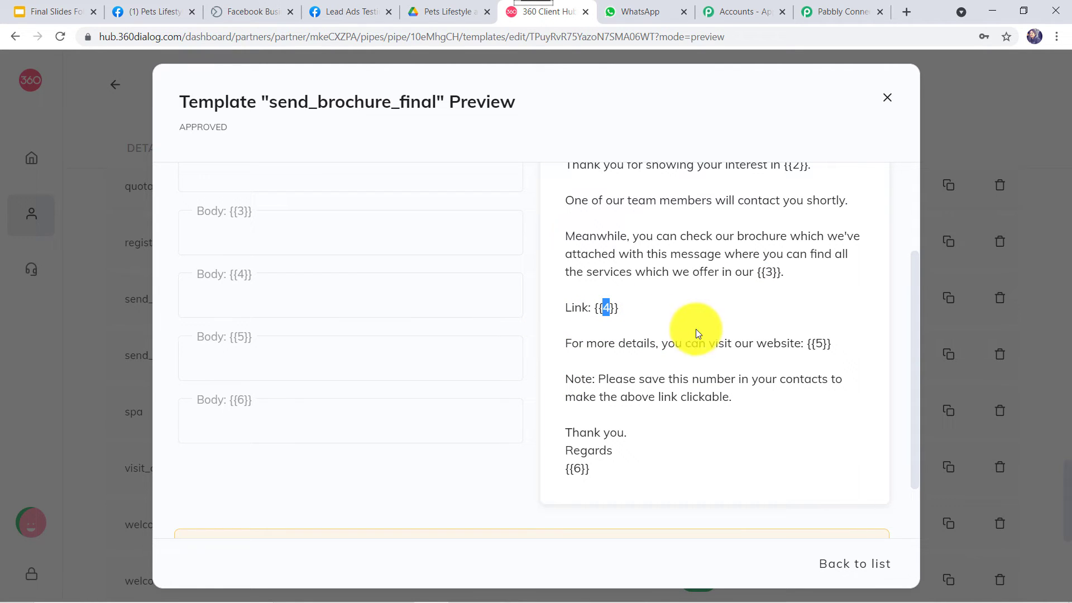
{"action": "double_click", "coordinate": [820, 345]}
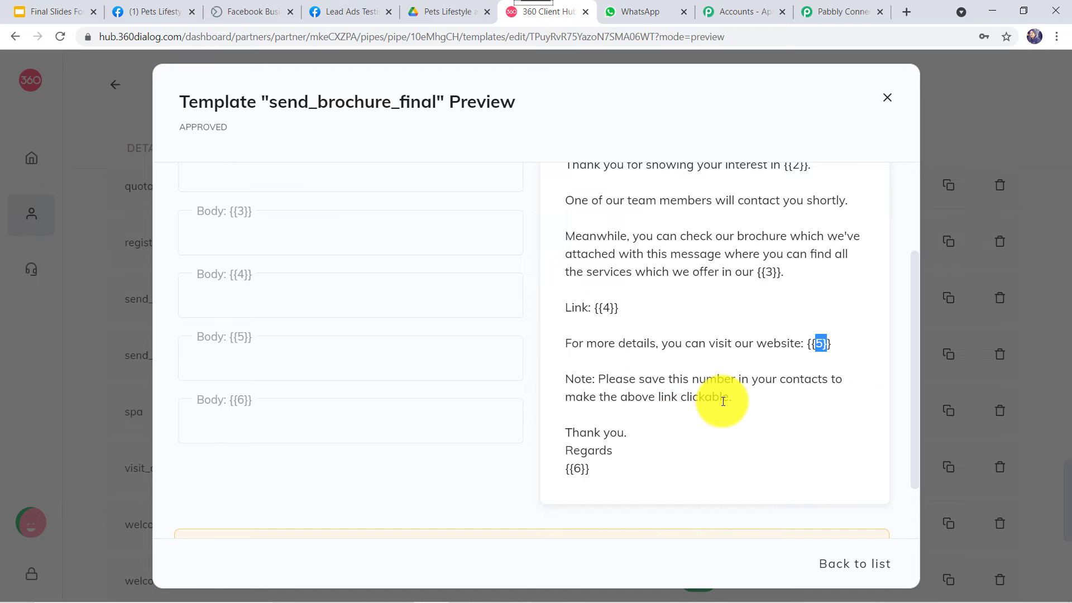
{"action": "triple_click", "coordinate": [576, 471]}
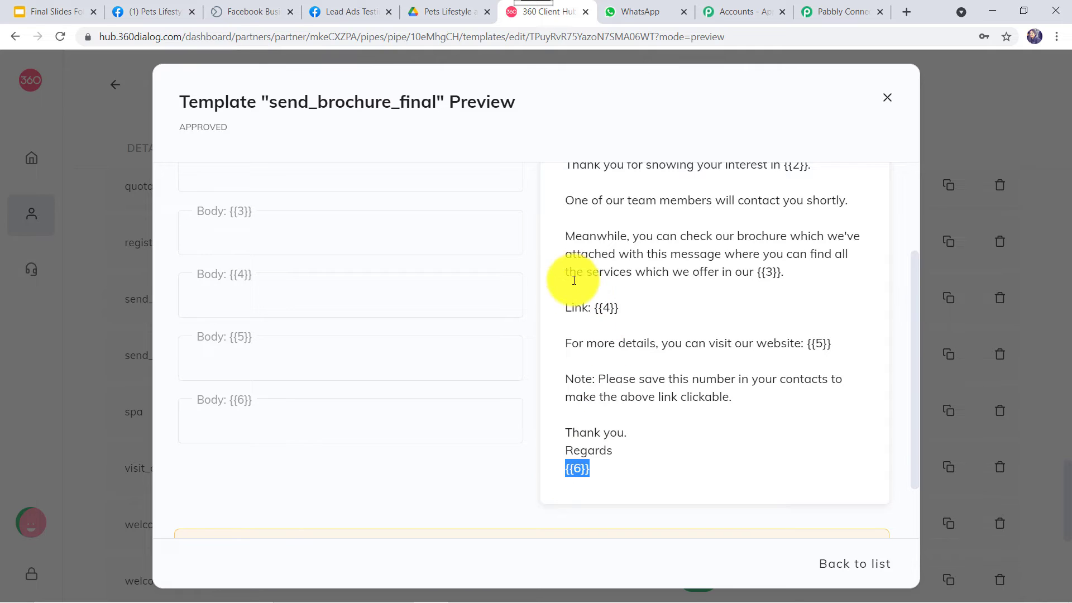
{"action": "scroll", "coordinate": [650, 391], "scroll_direction": "up", "scroll_amount": 3}
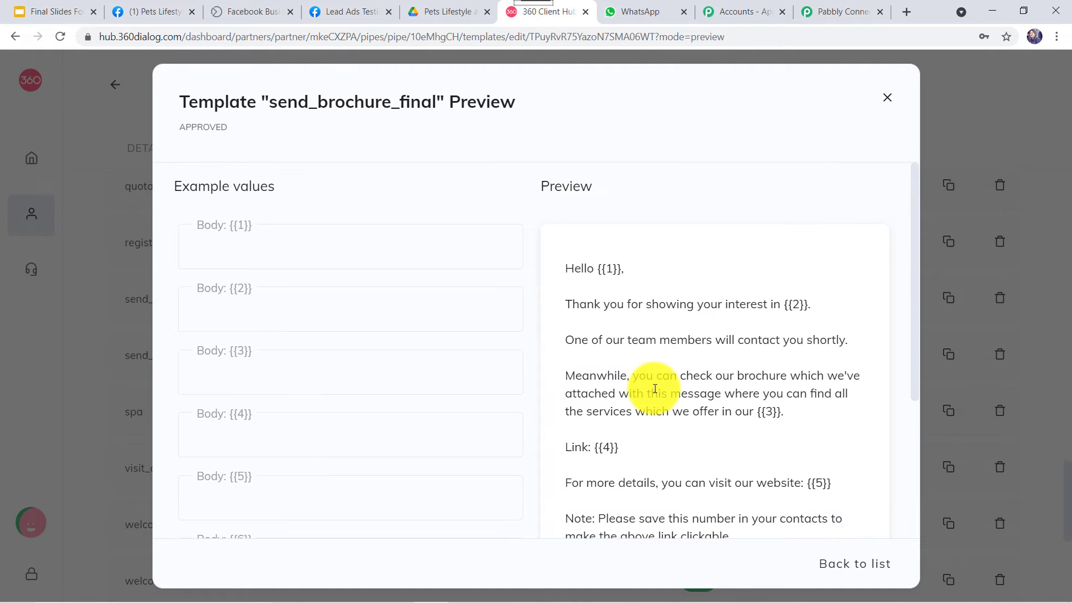
{"action": "scroll", "coordinate": [168, 106], "scroll_direction": "down", "scroll_amount": 5}
{"action": "scroll", "coordinate": [245, 103], "scroll_direction": "up", "scroll_amount": 5}
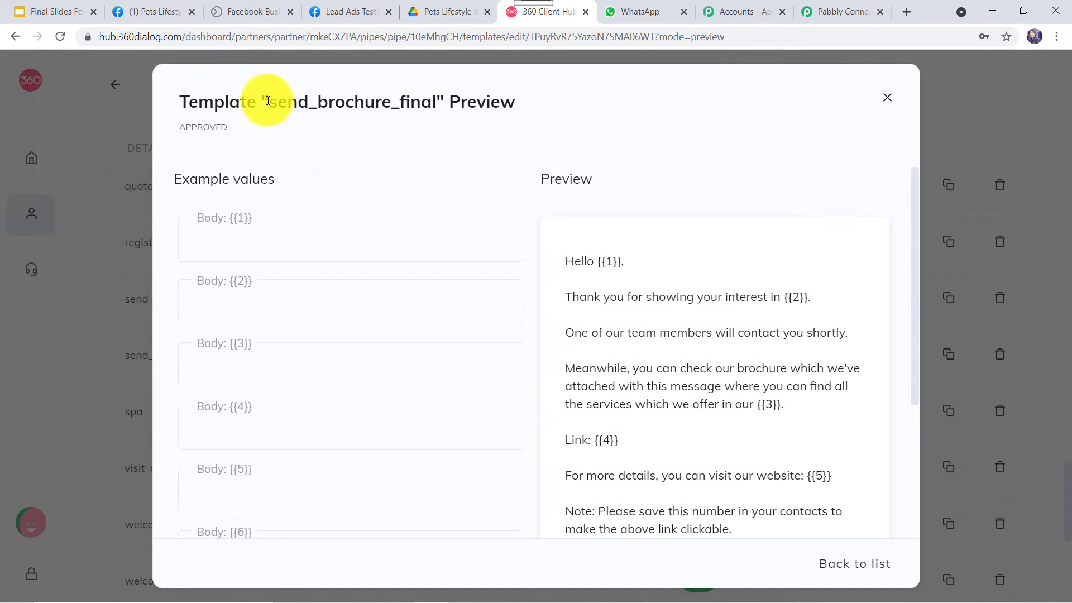
{"action": "left_click_drag", "start_coordinate": [268, 101], "coordinate": [438, 102]}
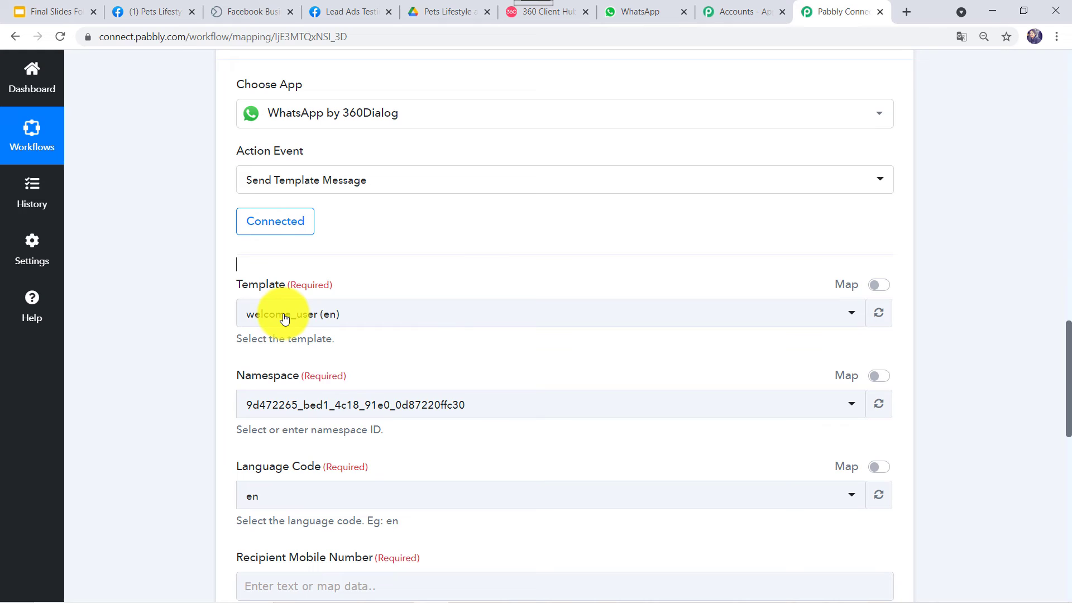
- Switch the WhatsApp action's Template to send_brochure_final (en)
{"action": "left_click", "coordinate": [285, 318]}
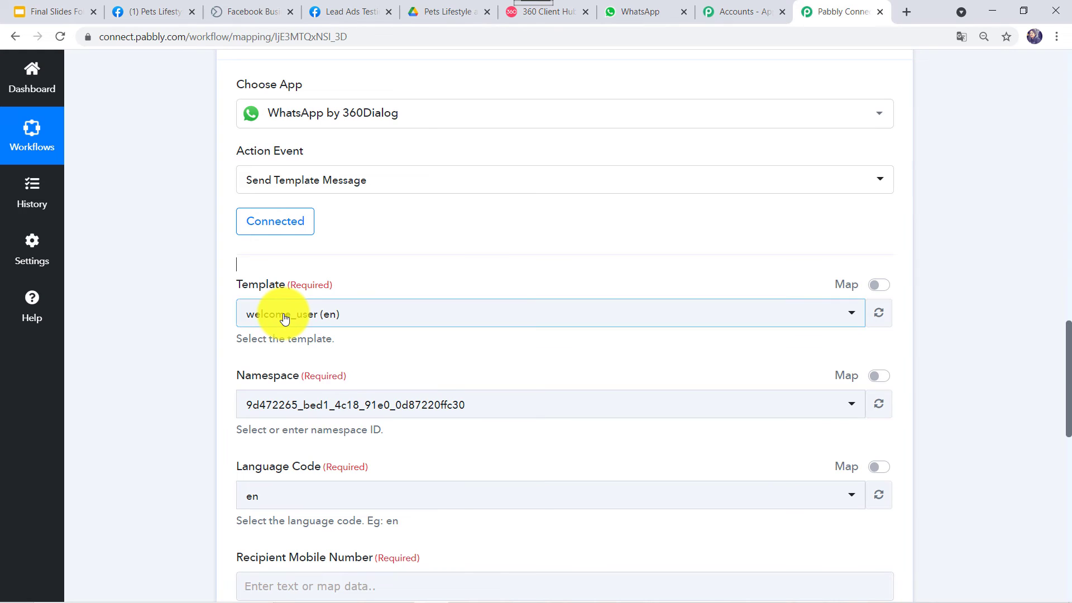
{"action": "left_click", "coordinate": [285, 319]}
{"action": "left_click", "coordinate": [299, 441]}
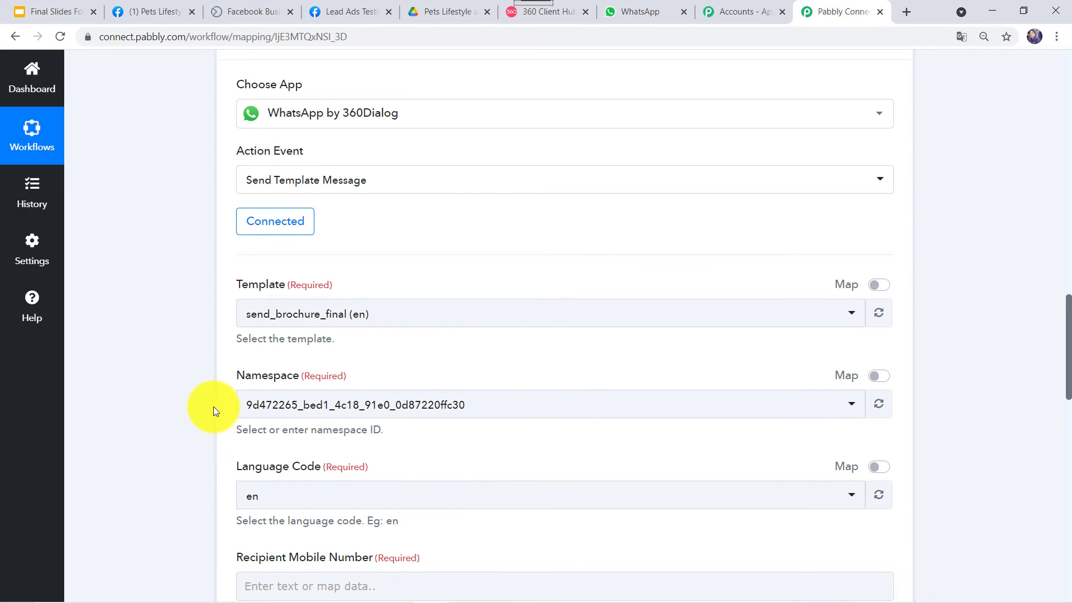
{"action": "scroll", "coordinate": [224, 391], "scroll_direction": "down", "scroll_amount": 6}
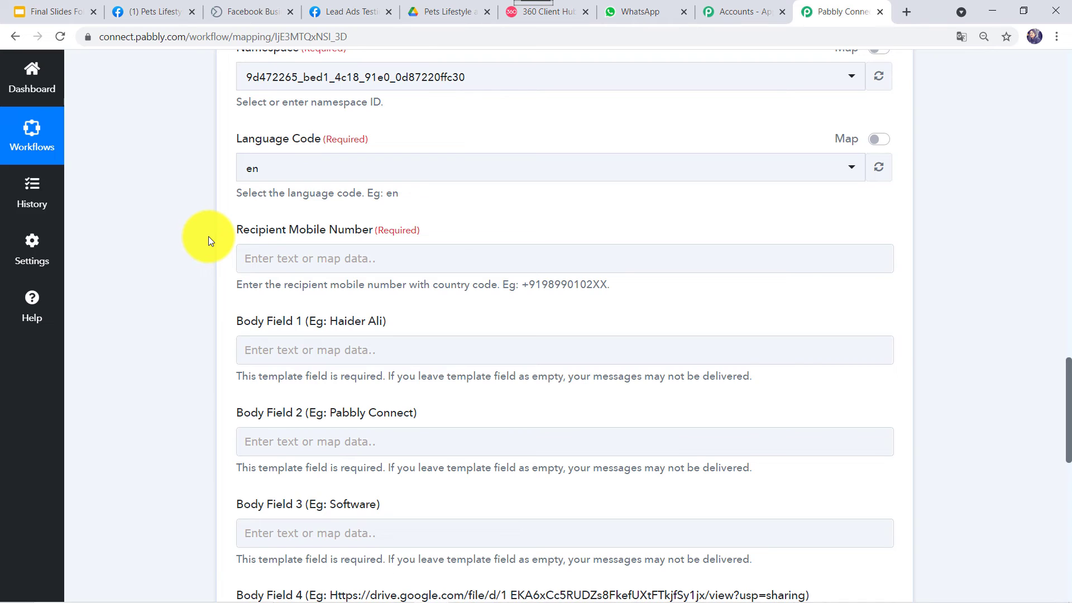
{"action": "scroll", "coordinate": [642, 358], "scroll_direction": "up", "scroll_amount": 8}
{"action": "scroll", "coordinate": [629, 359], "scroll_direction": "up", "scroll_amount": 6}
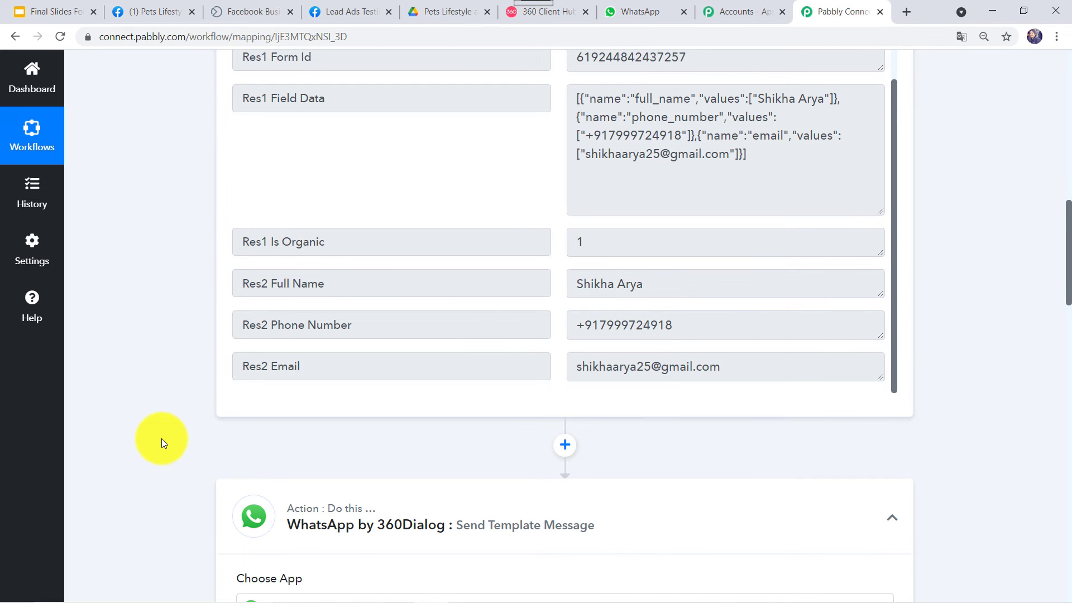
{"action": "scroll", "coordinate": [256, 306], "scroll_direction": "down", "scroll_amount": 9}
{"action": "scroll", "coordinate": [256, 306], "scroll_direction": "down", "scroll_amount": 5}
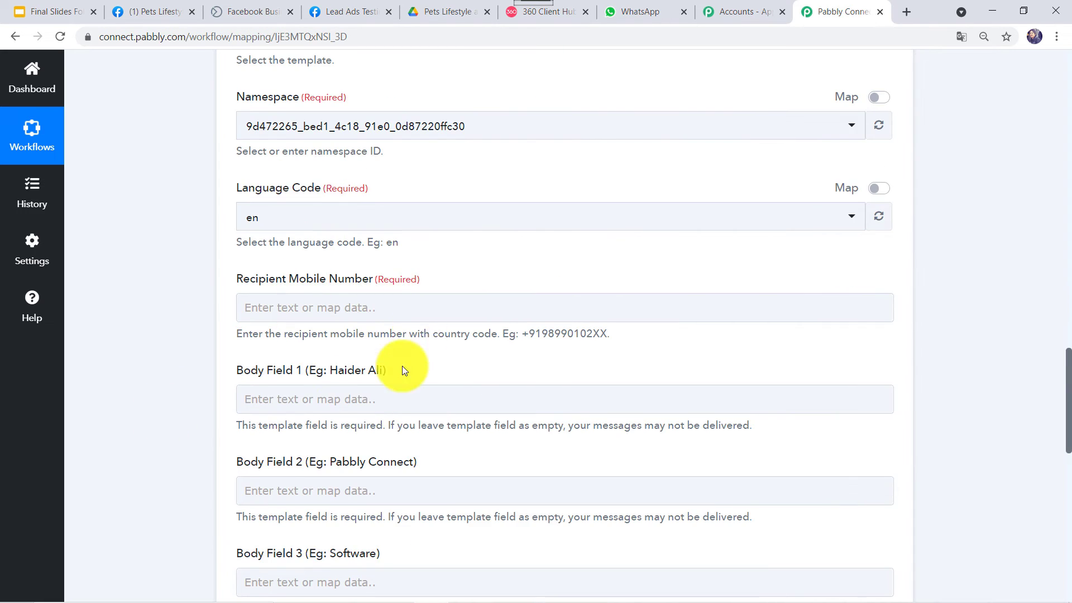
- Map Recipient Mobile Number to the Facebook lead's Res2 Phone Number
{"action": "left_click", "coordinate": [337, 308]}
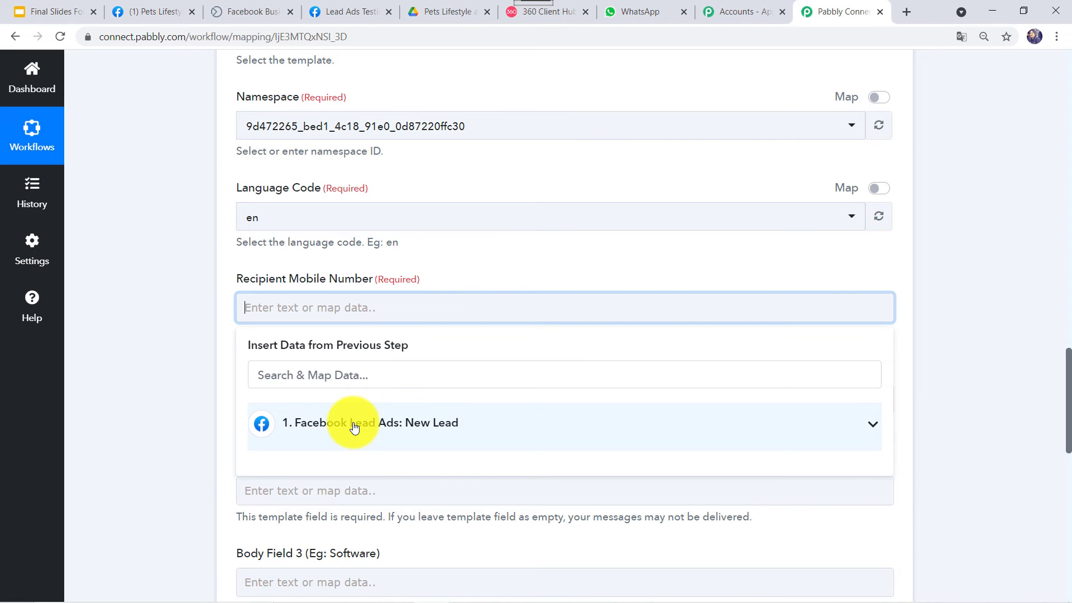
{"action": "left_click", "coordinate": [354, 426]}
{"action": "scroll", "coordinate": [389, 544], "scroll_direction": "down", "scroll_amount": 2}
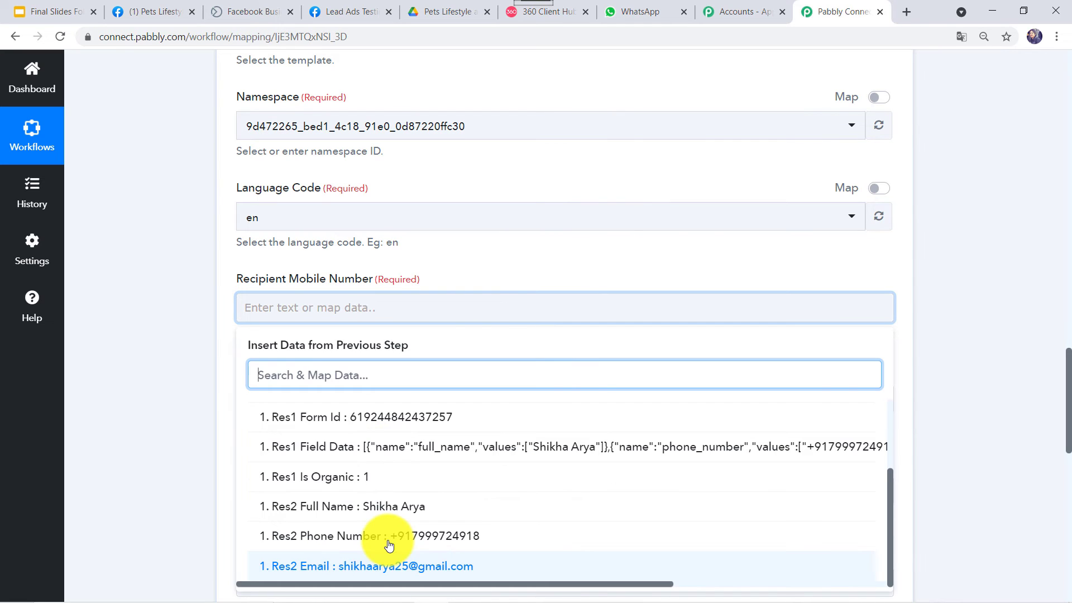
{"action": "left_click", "coordinate": [370, 536]}
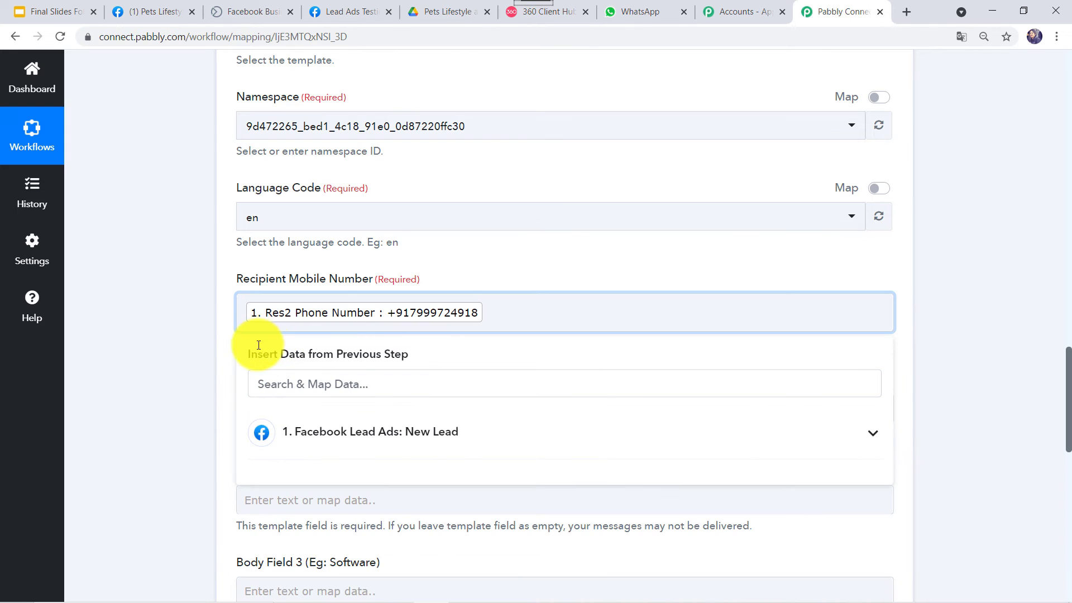
{"action": "left_click", "coordinate": [200, 440]}
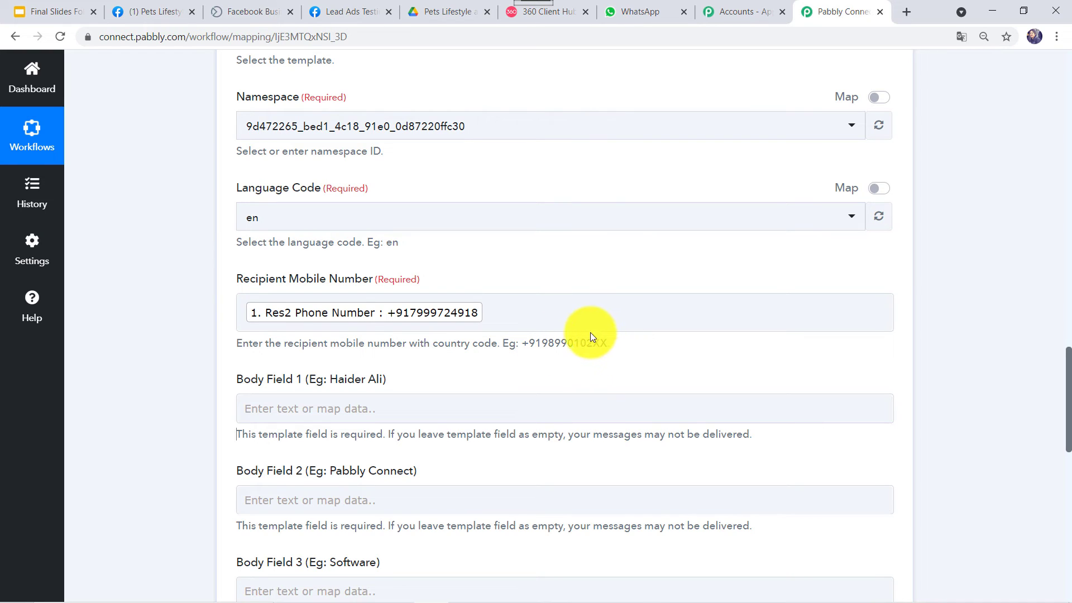
{"action": "left_click", "coordinate": [402, 316]}
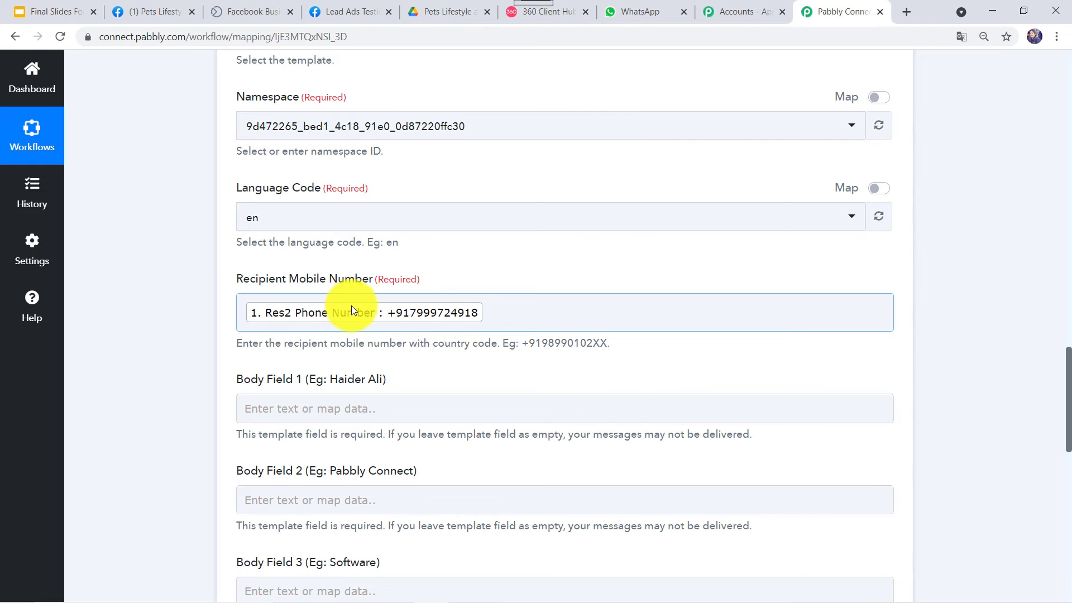
{"action": "left_click", "coordinate": [239, 313]}
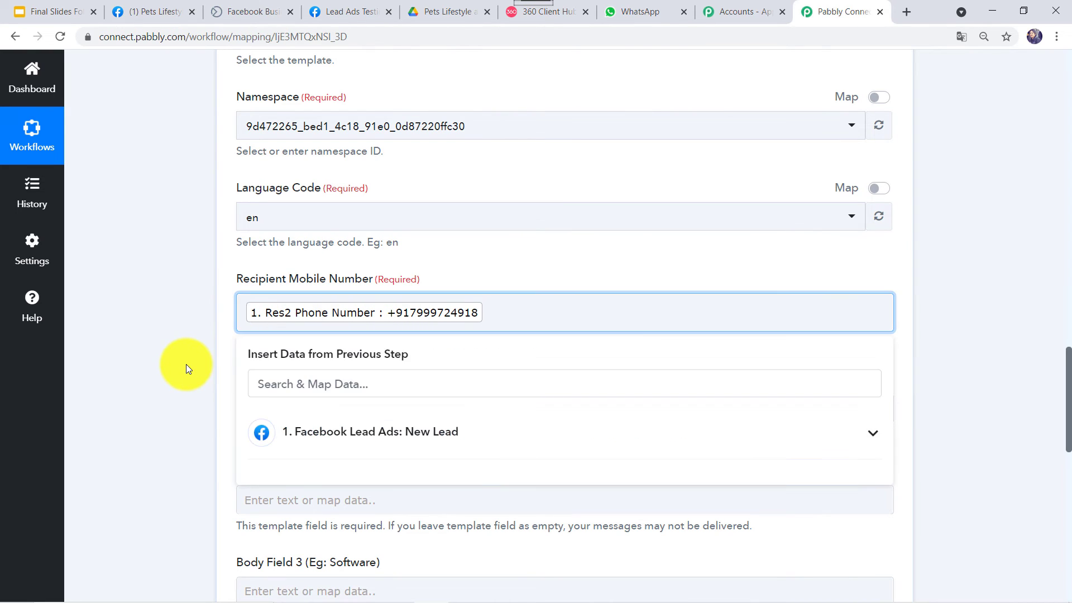
{"action": "left_click", "coordinate": [186, 364]}
{"action": "left_click", "coordinate": [357, 271]}
{"action": "scroll", "coordinate": [371, 267], "scroll_direction": "down", "scroll_amount": 2}
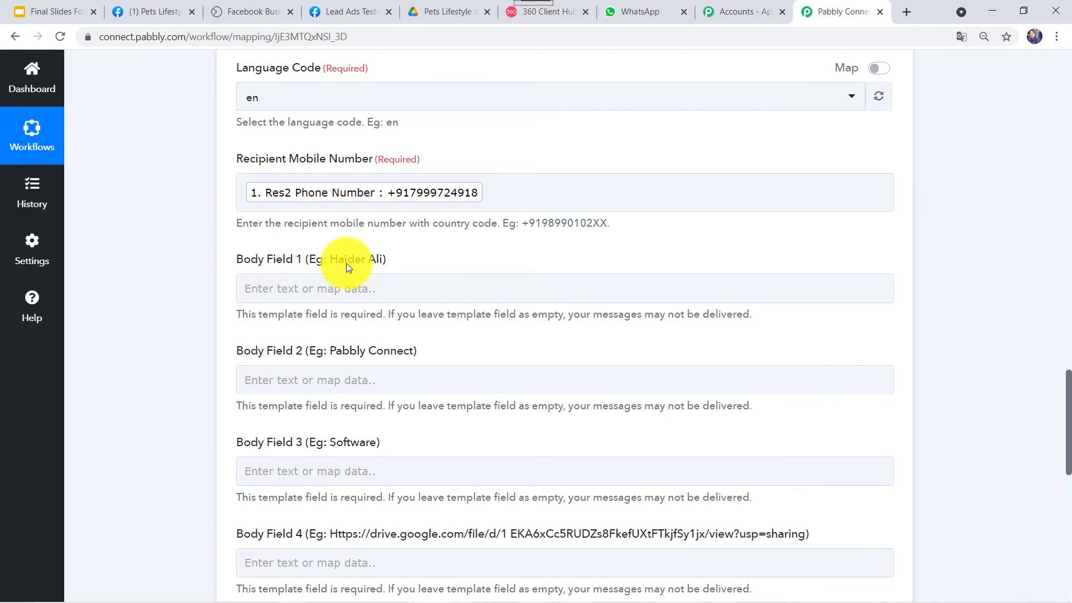
- Map Body Field 1 to the Facebook lead's Res2 Full Name, comparing against the 360dialog preview
{"action": "left_click", "coordinate": [570, 13]}
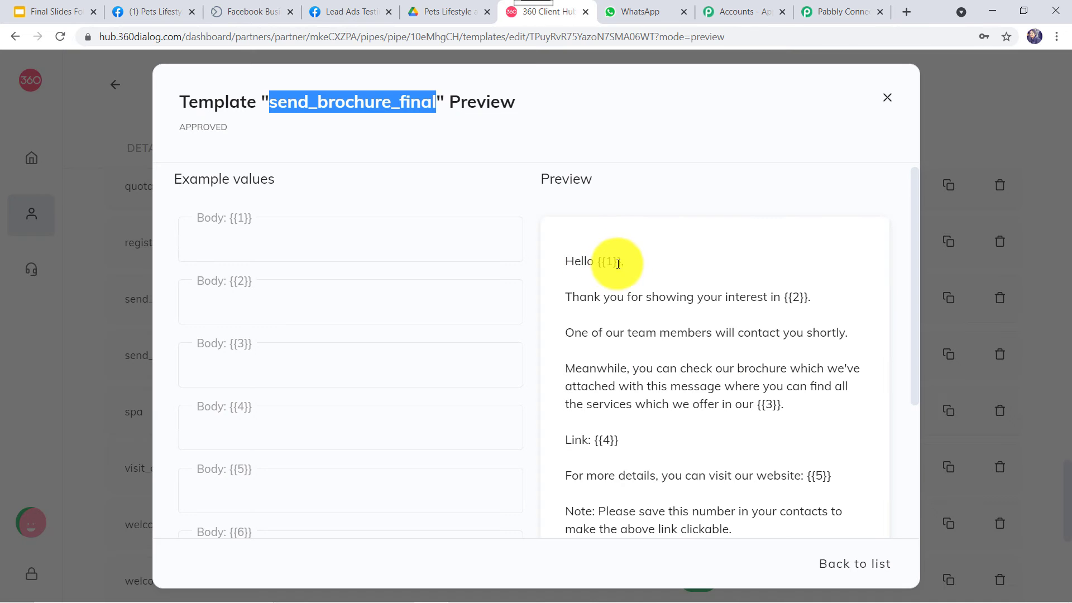
{"action": "left_click", "coordinate": [841, 12]}
{"action": "left_click", "coordinate": [329, 280]}
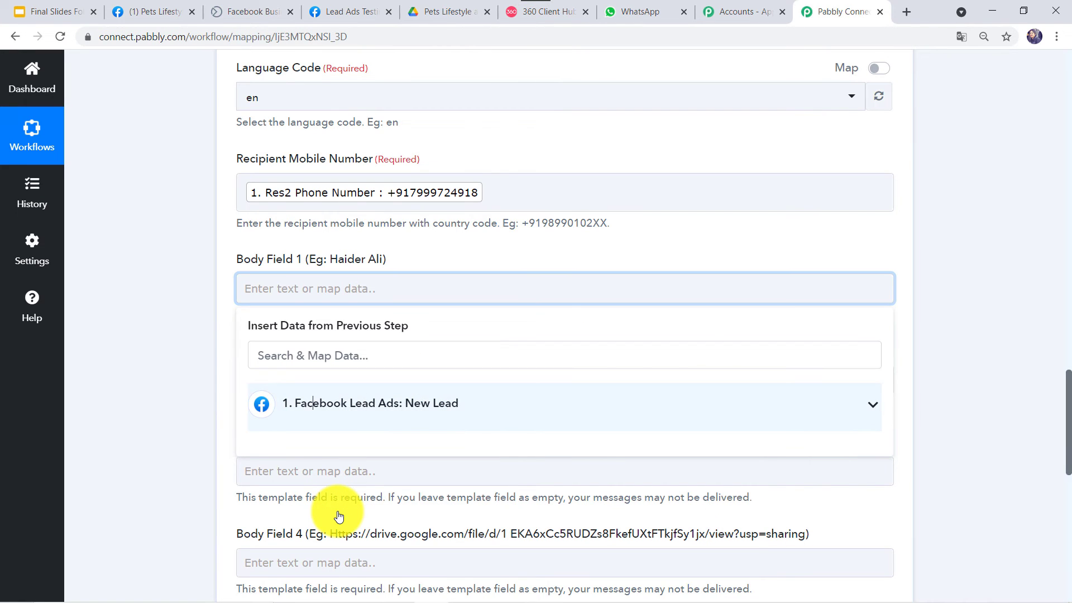
{"action": "key", "text": "Down"}
{"action": "key", "text": "Down"}
{"action": "key", "text": "Down"}
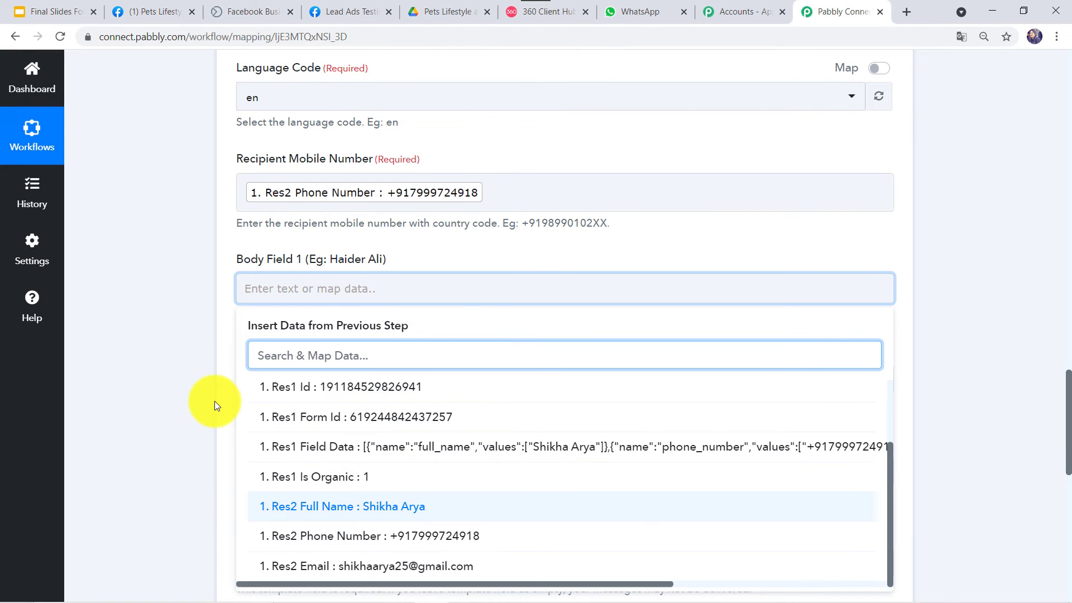
{"action": "key", "text": "Return"}
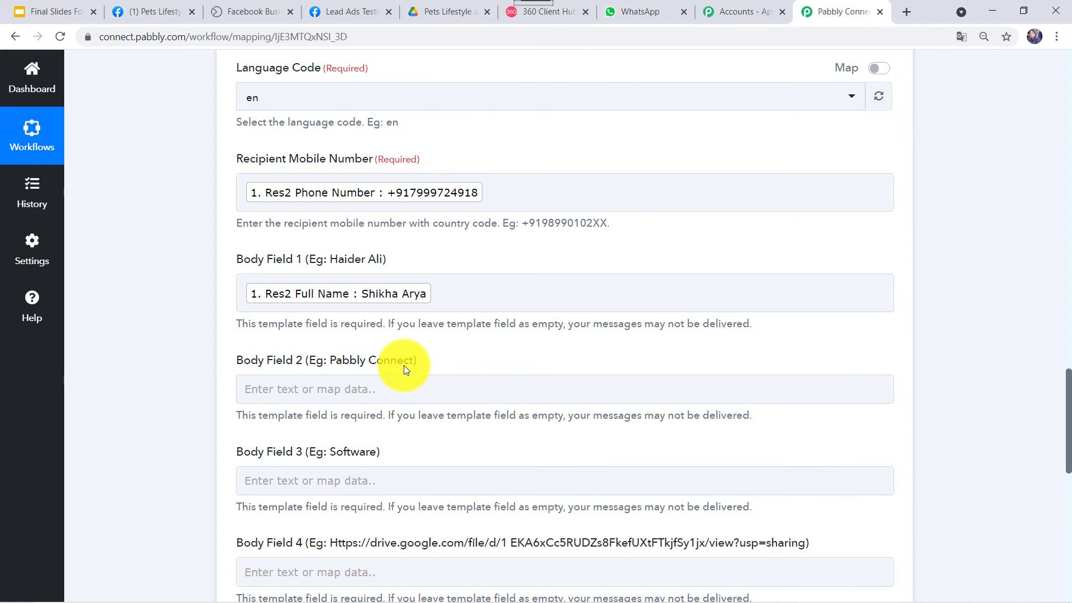
{"action": "left_click", "coordinate": [573, 15]}
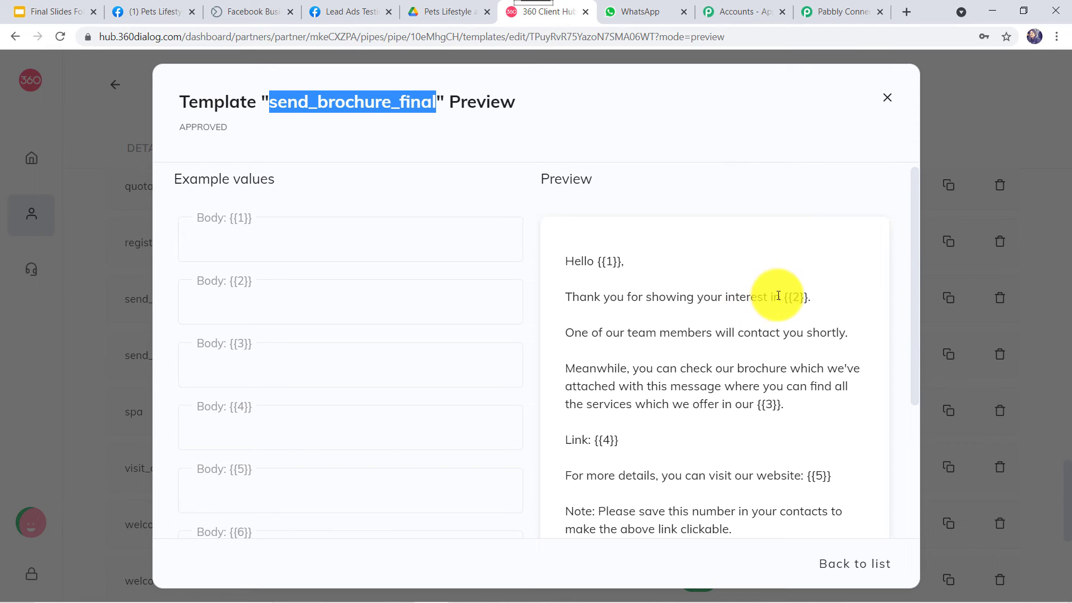
- Copy 'Pets Lifestyle and Care' from the Facebook page into Body Field 2, then recheck the preview
{"action": "left_click", "coordinate": [174, 17]}
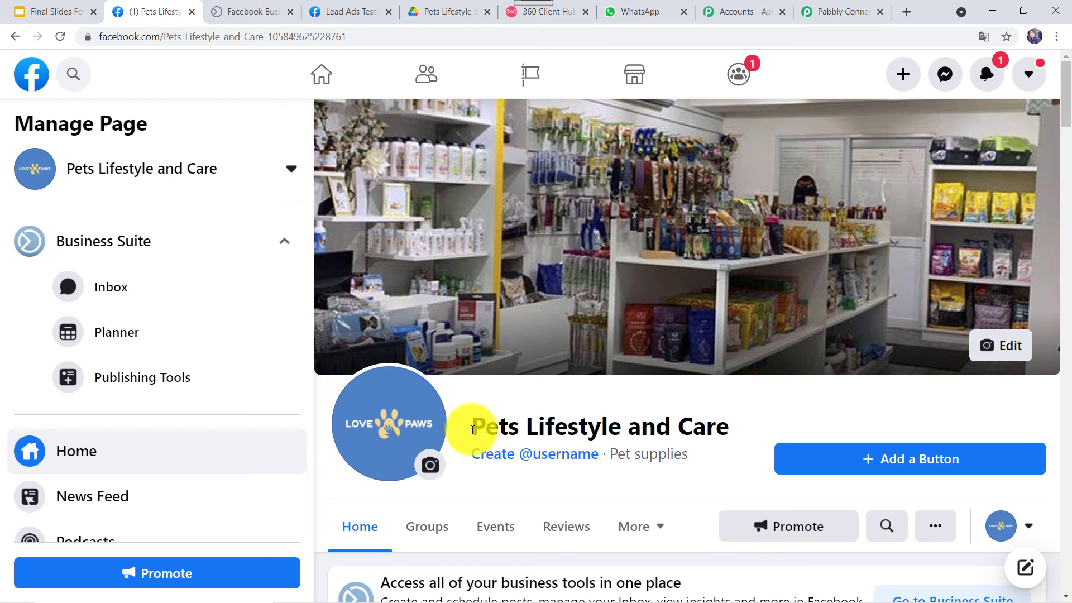
{"action": "left_click_drag", "start_coordinate": [473, 430], "coordinate": [731, 438]}
{"action": "key", "text": "ctrl+c"}
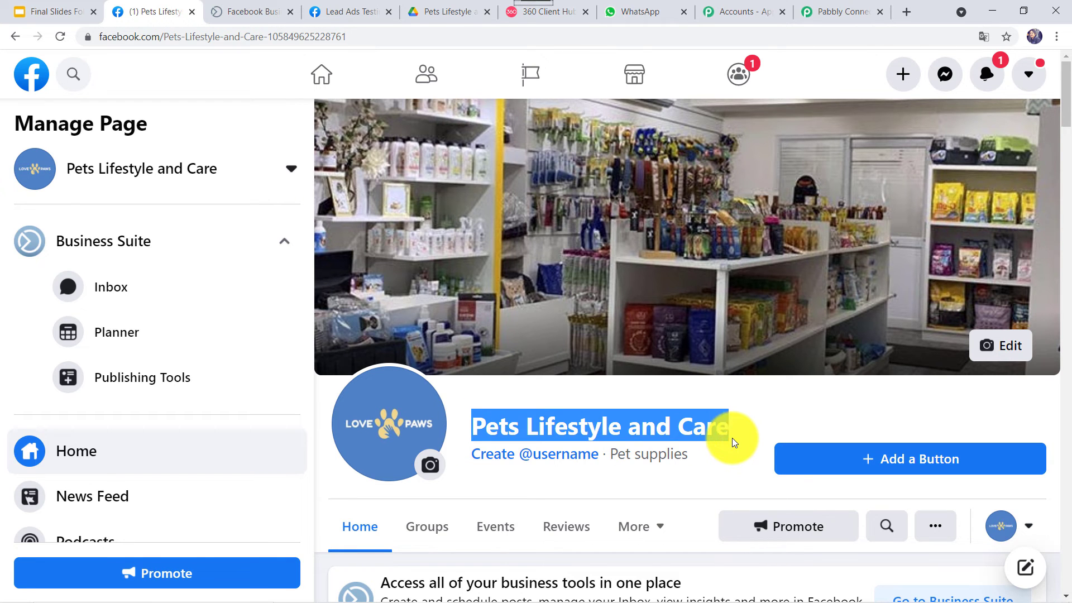
{"action": "left_click", "coordinate": [814, 6]}
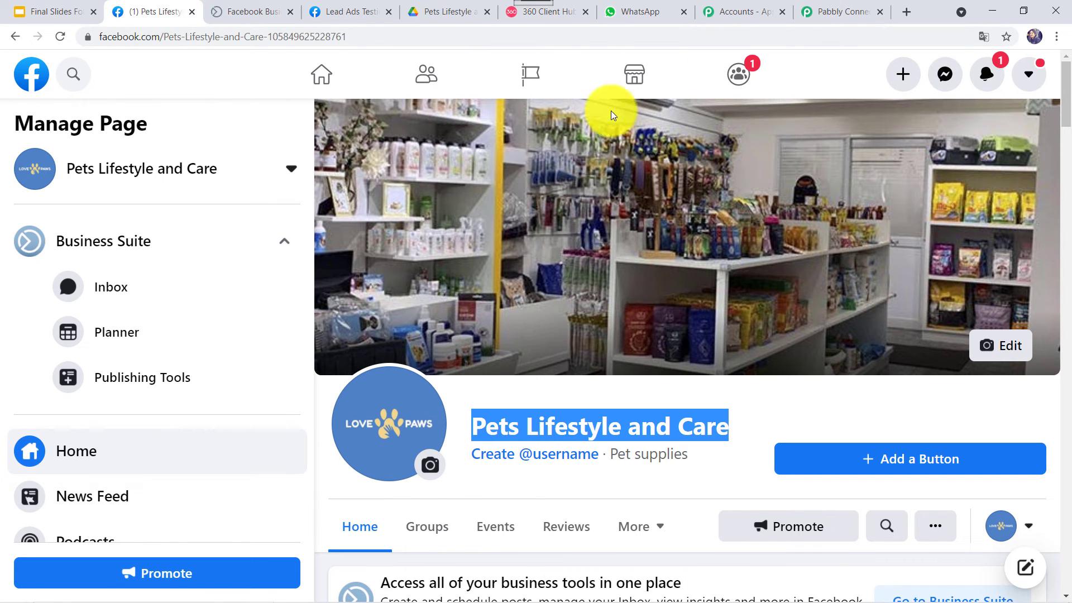
{"action": "left_click", "coordinate": [368, 387]}
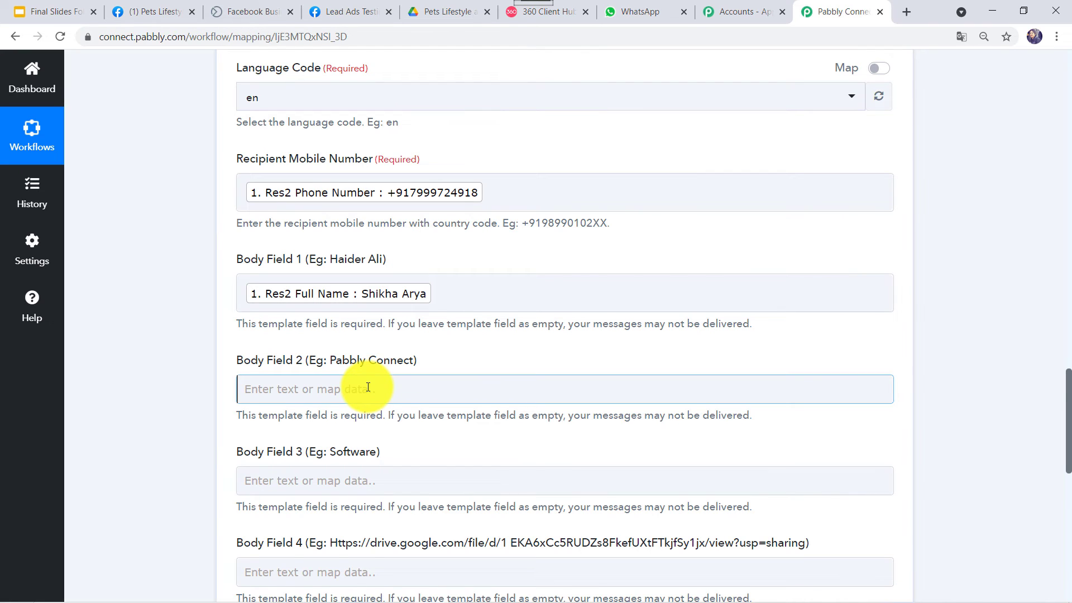
{"action": "key", "text": "ctrl+v"}
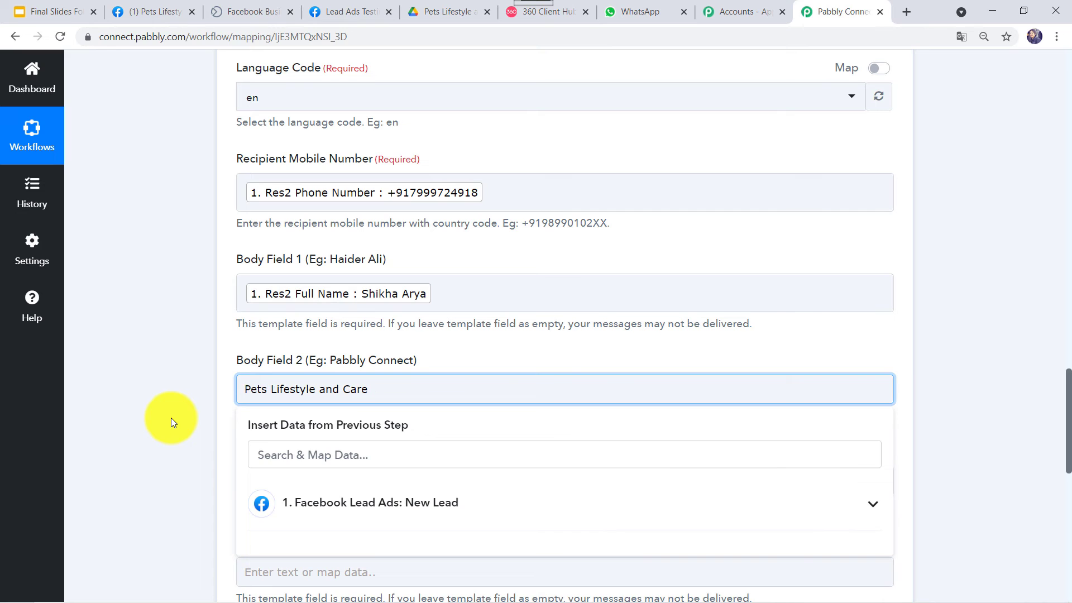
{"action": "left_click", "coordinate": [171, 417]}
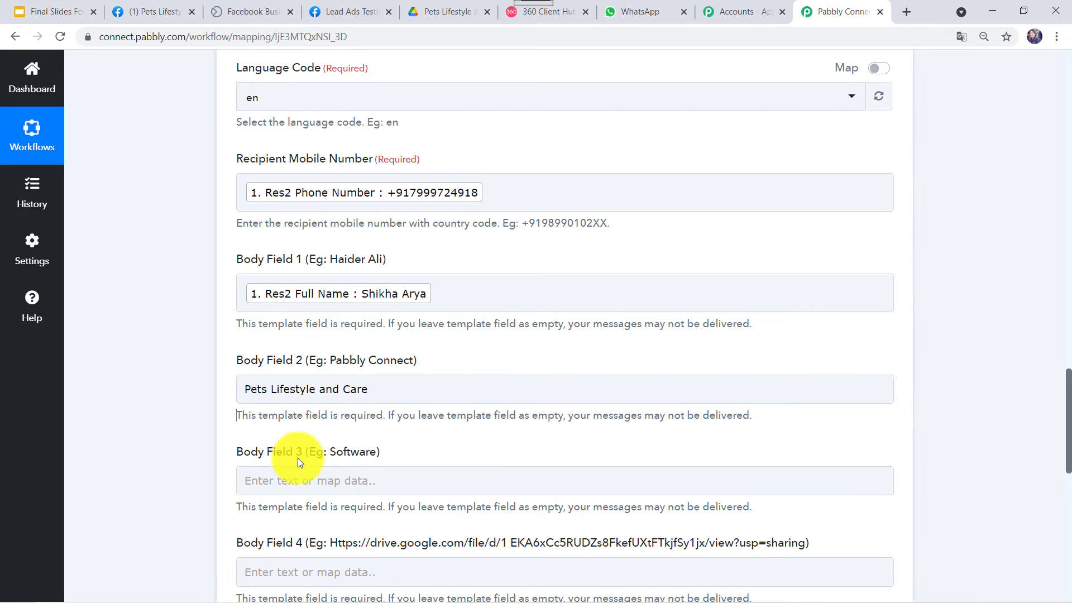
{"action": "left_click", "coordinate": [559, 12]}
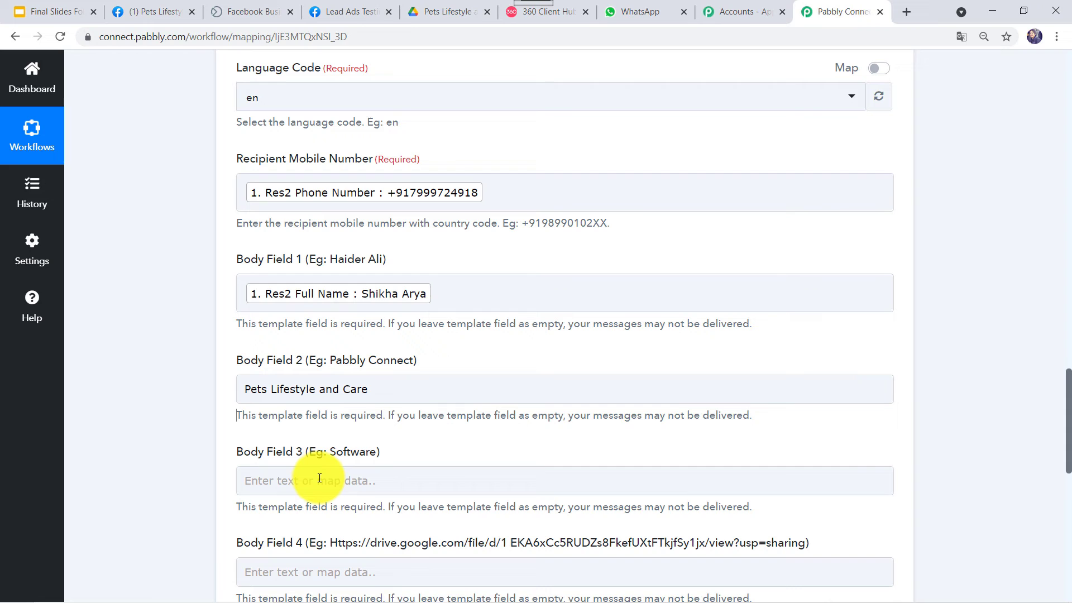
- Enter 'pet store' in Body Field 3 of the WhatsApp by 360Dialog action
{"action": "left_click", "coordinate": [320, 478]}
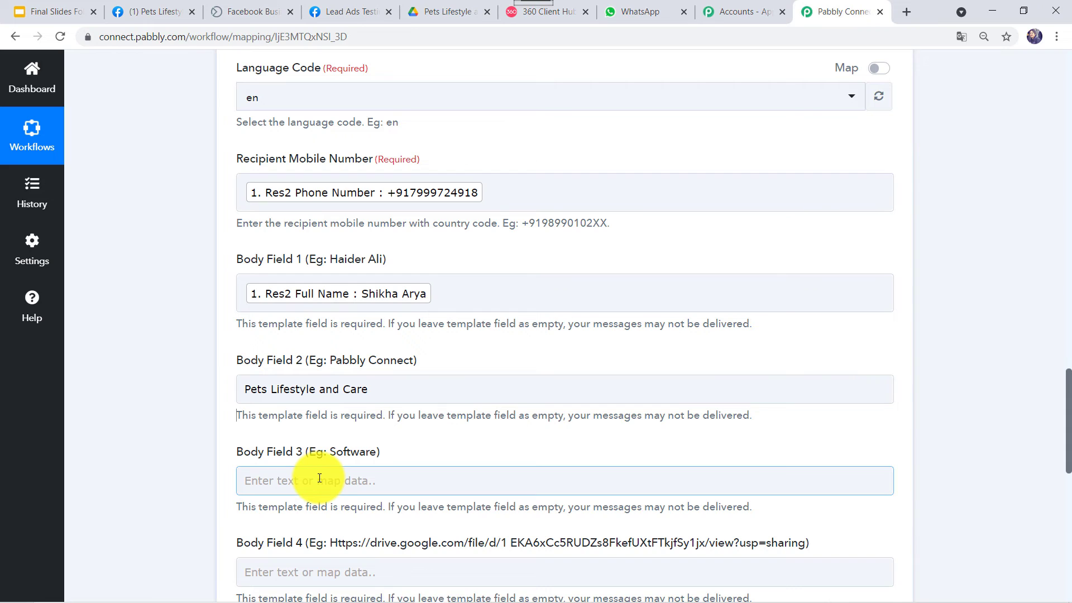
{"action": "left_click", "coordinate": [319, 479]}
{"action": "type", "text": "pet "}
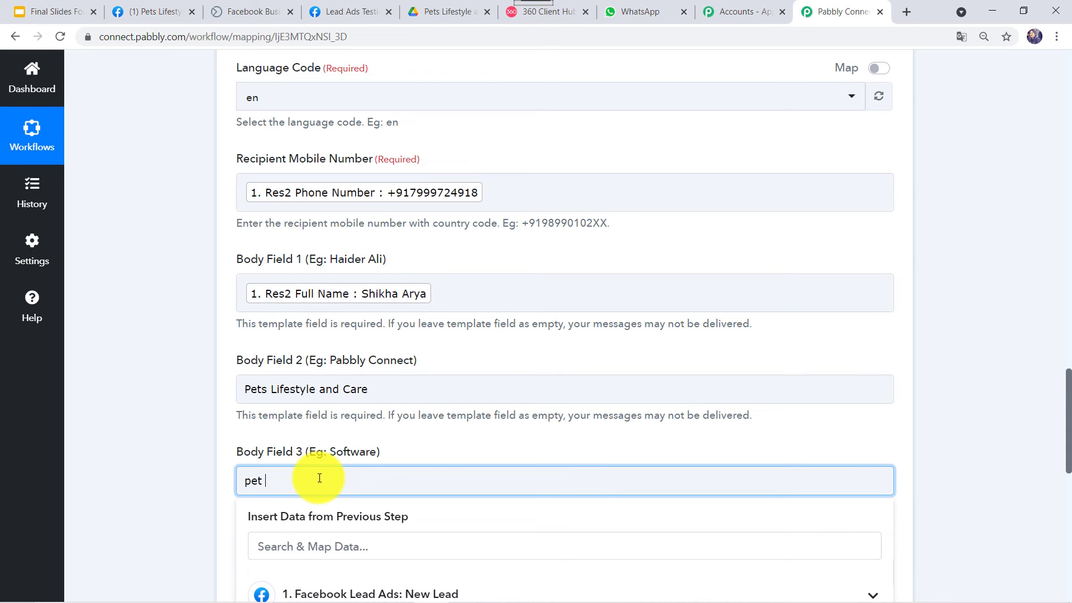
{"action": "type", "text": "store"}
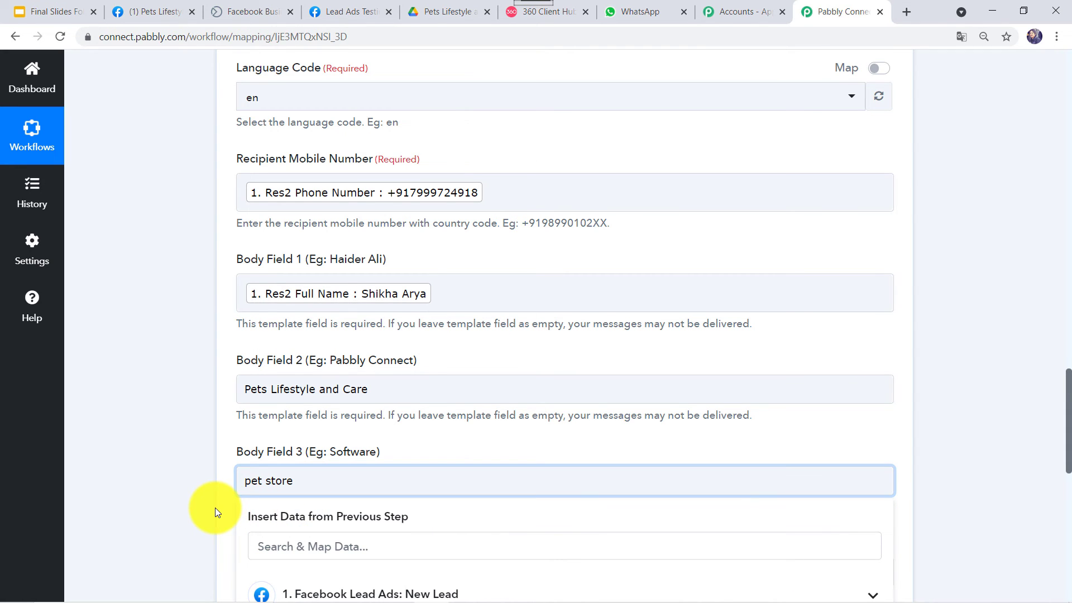
{"action": "scroll", "coordinate": [304, 276], "scroll_direction": "down", "scroll_amount": 5}
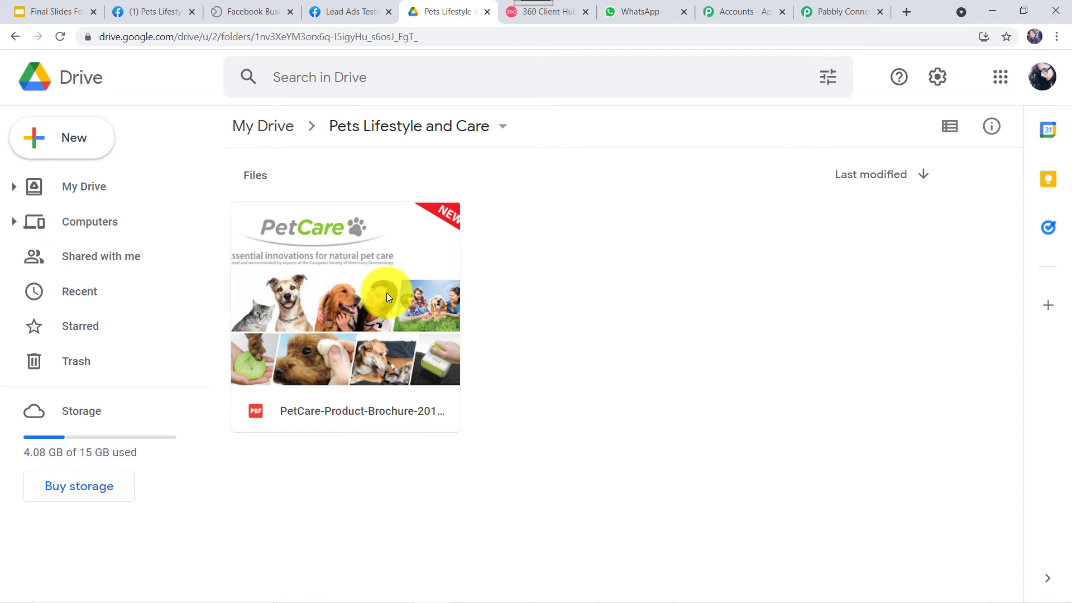
- Copy the PetCare brochure PDF's Google Drive share link and paste it into Body Field 4
{"action": "right_click", "coordinate": [386, 293]}
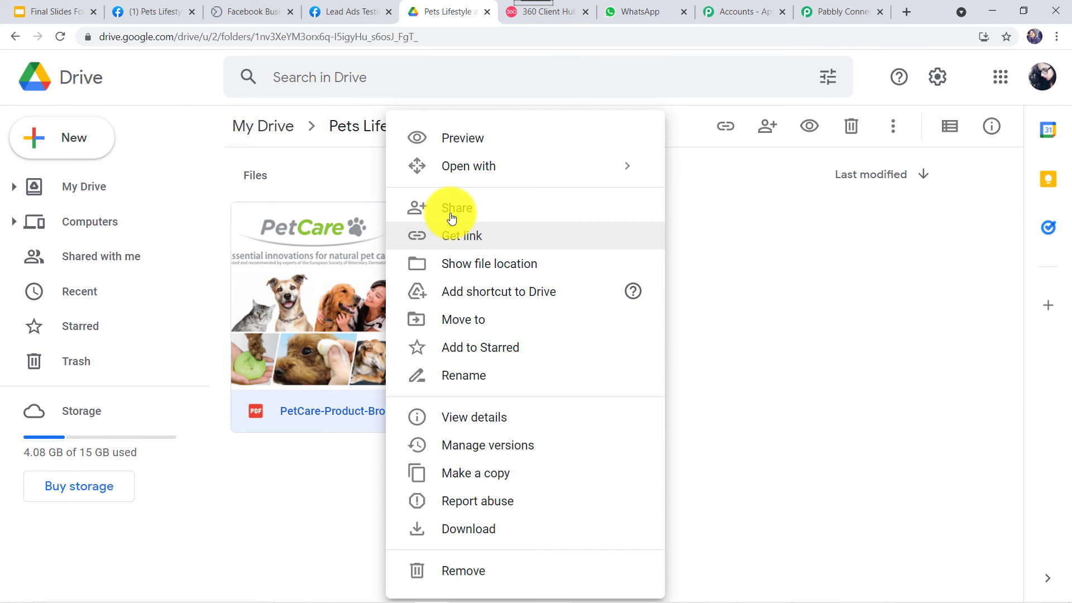
{"action": "left_click", "coordinate": [450, 214]}
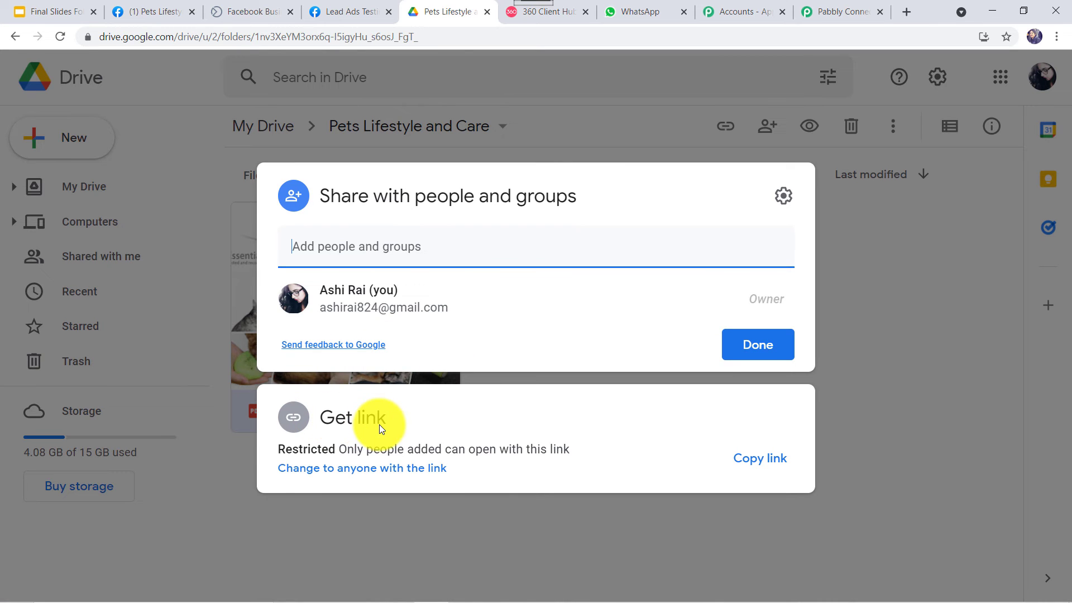
{"action": "left_click", "coordinate": [756, 463]}
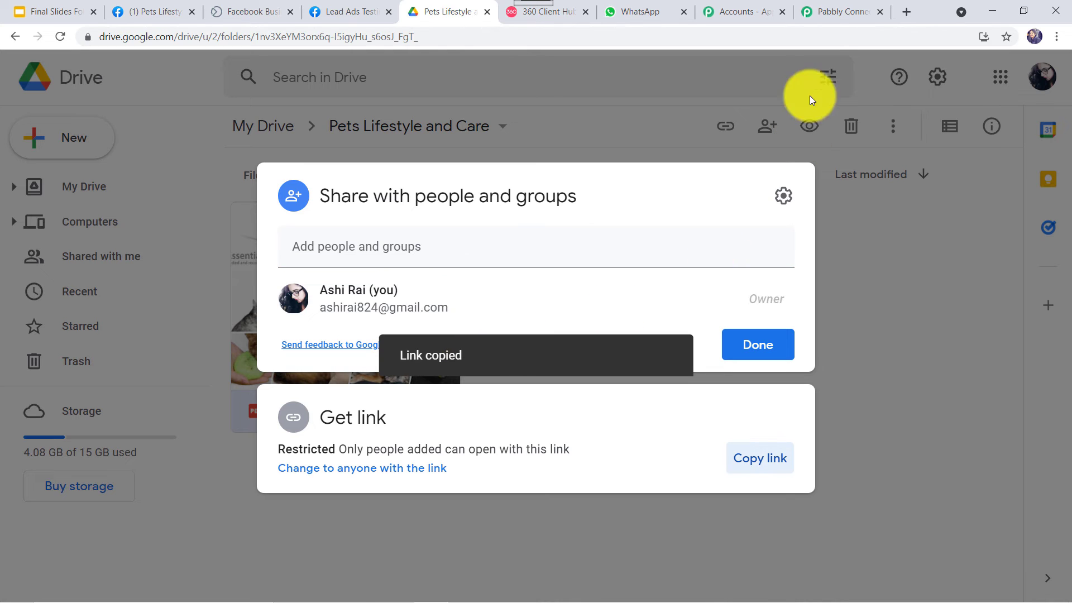
{"action": "left_click", "coordinate": [842, 12]}
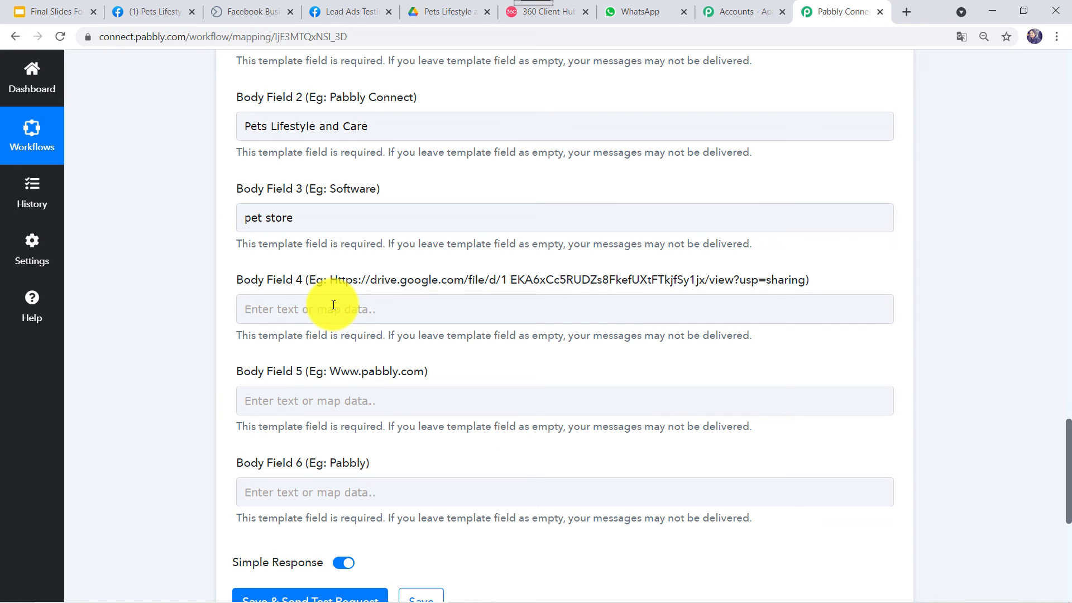
{"action": "right_click", "coordinate": [333, 305]}
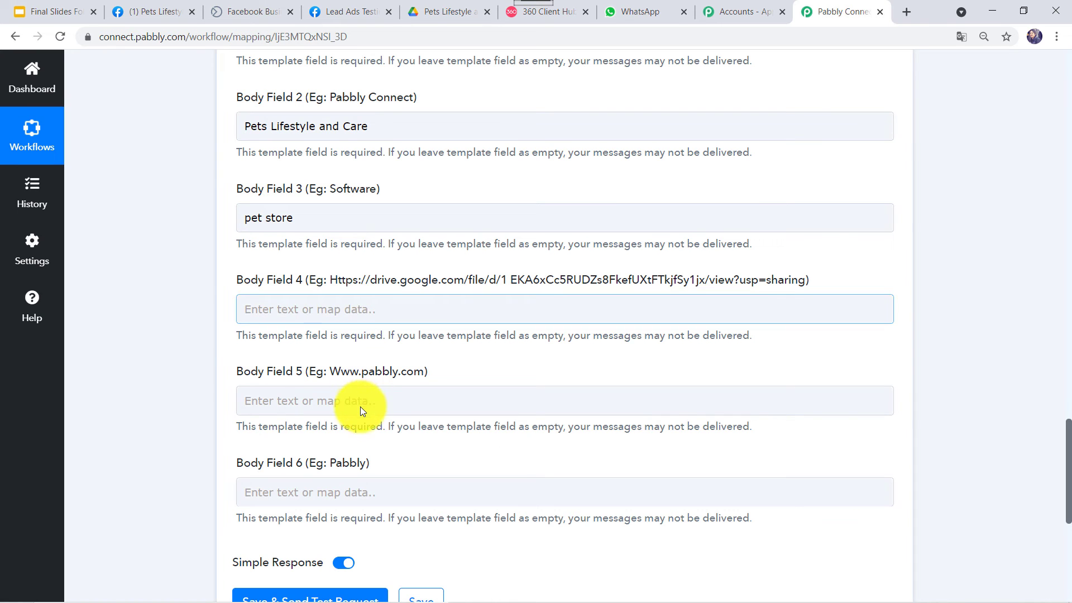
{"action": "left_click", "coordinate": [312, 317]}
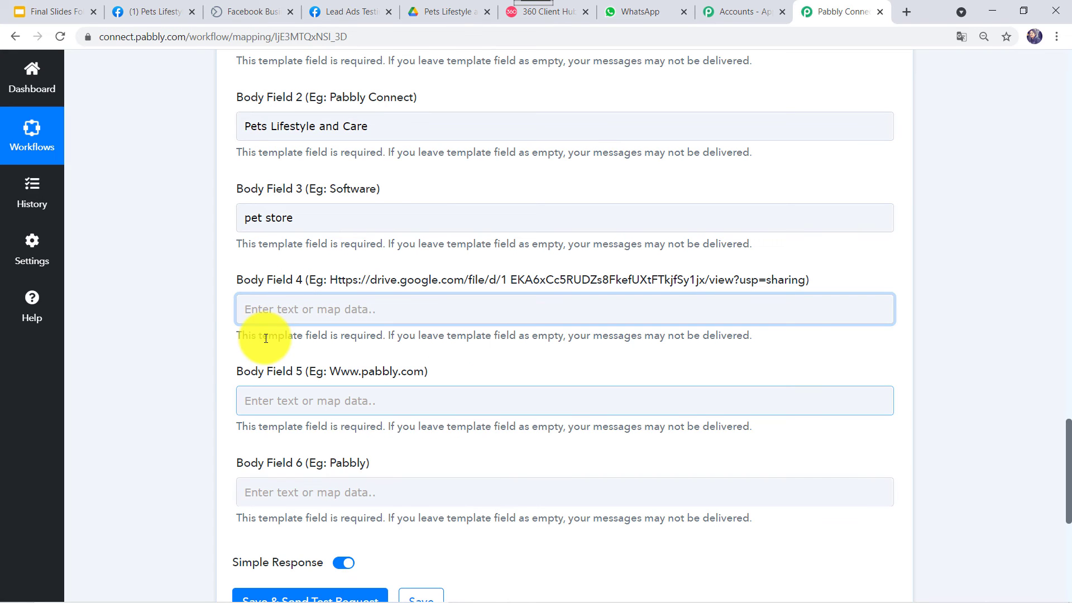
{"action": "key", "text": "ctrl+v"}
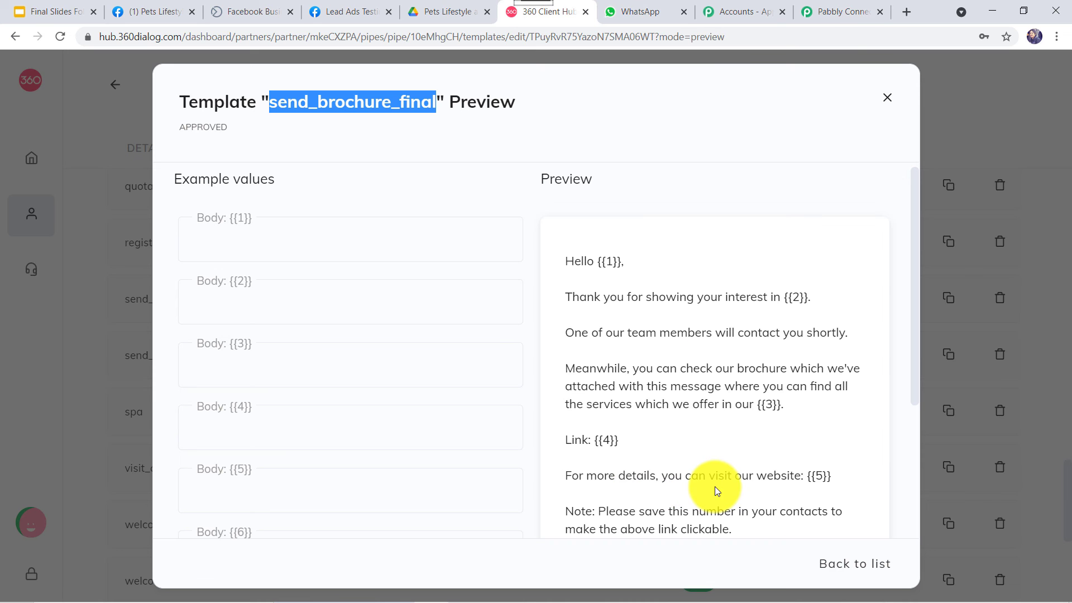
- Copy the Pets Lifestyle and Care Facebook page URL into Body Field 5
{"action": "left_click", "coordinate": [817, 477]}
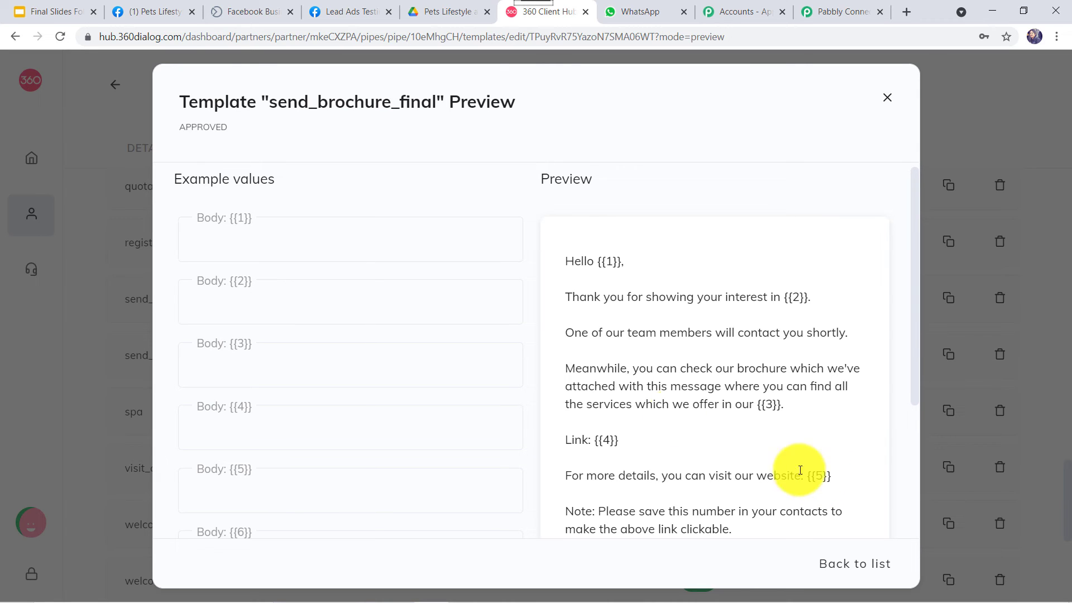
{"action": "left_click", "coordinate": [157, 12]}
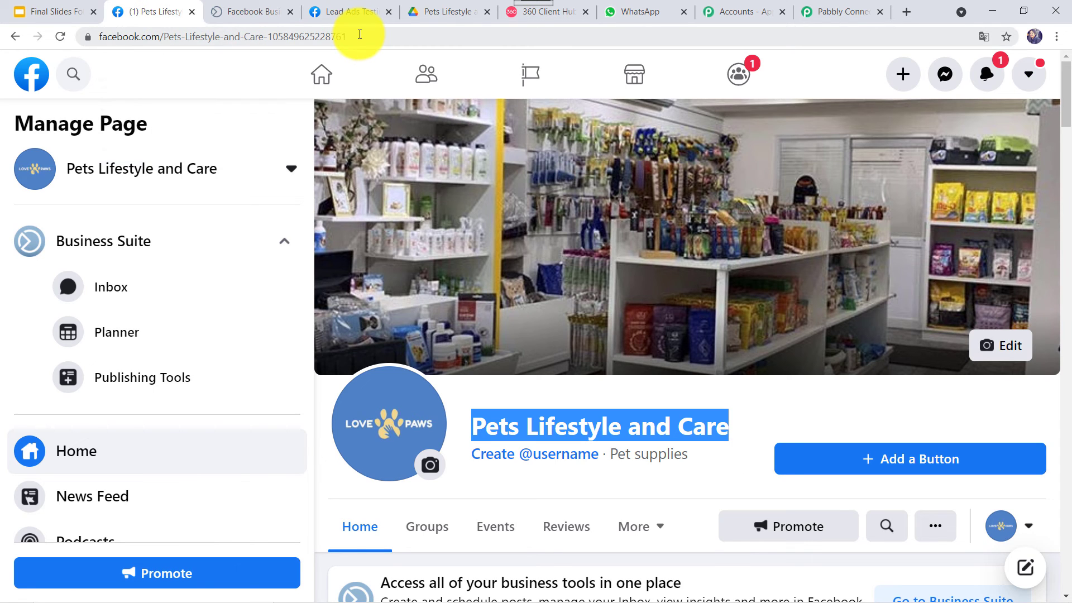
{"action": "left_click", "coordinate": [360, 34]}
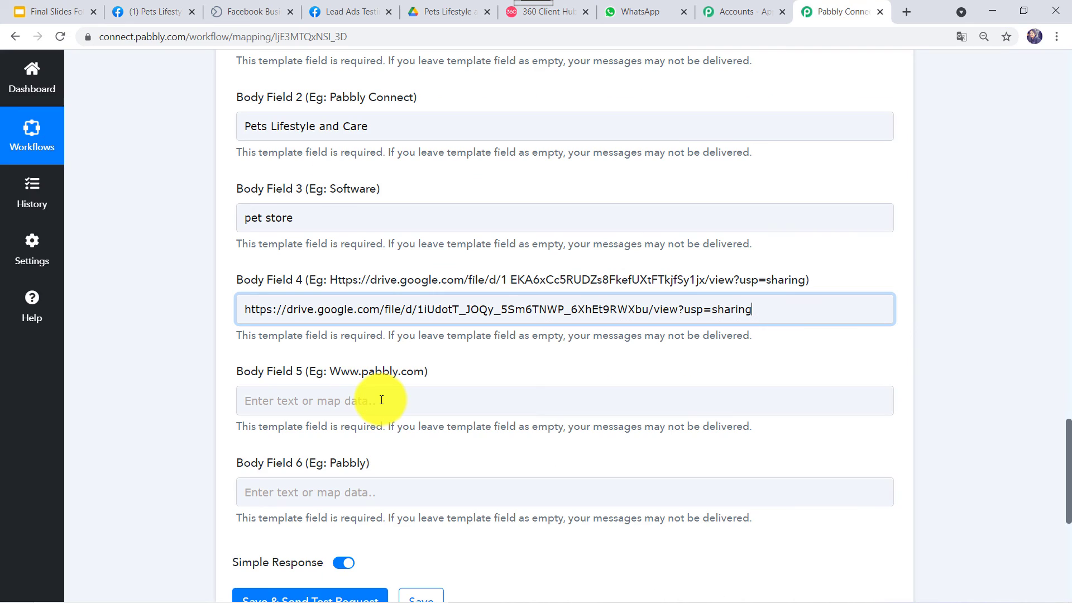
{"action": "right_click", "coordinate": [380, 400]}
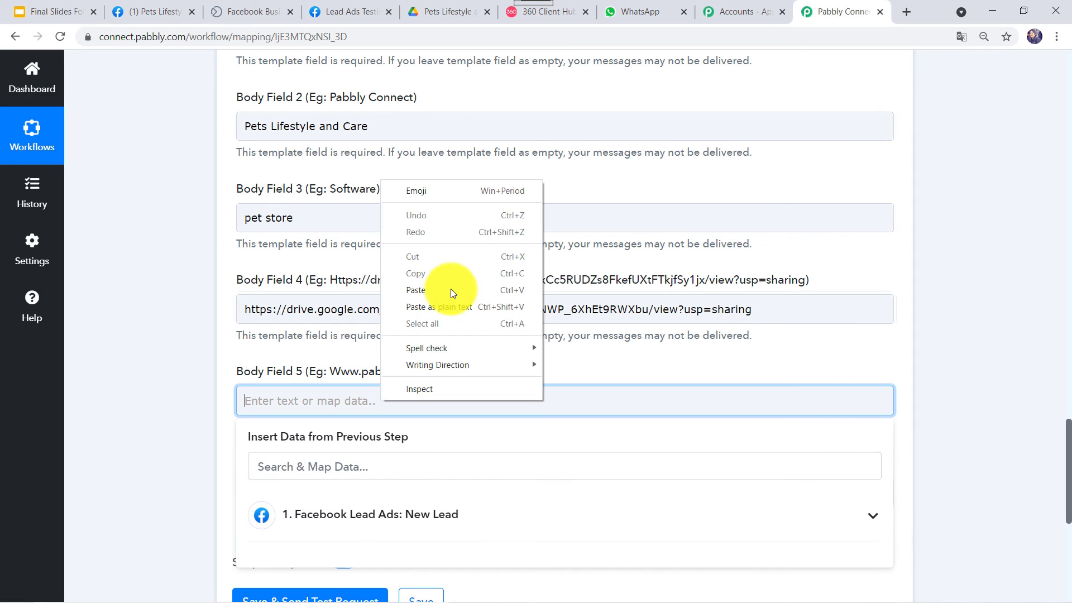
{"action": "key", "text": "Return"}
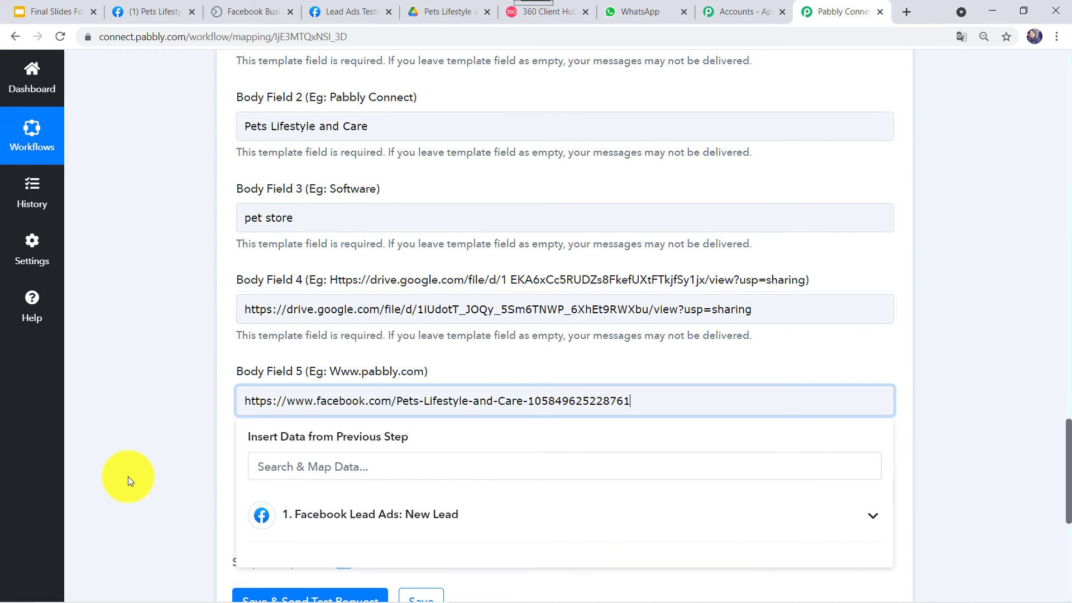
{"action": "left_click", "coordinate": [197, 391]}
{"action": "scroll", "coordinate": [320, 274], "scroll_direction": "down", "scroll_amount": 3}
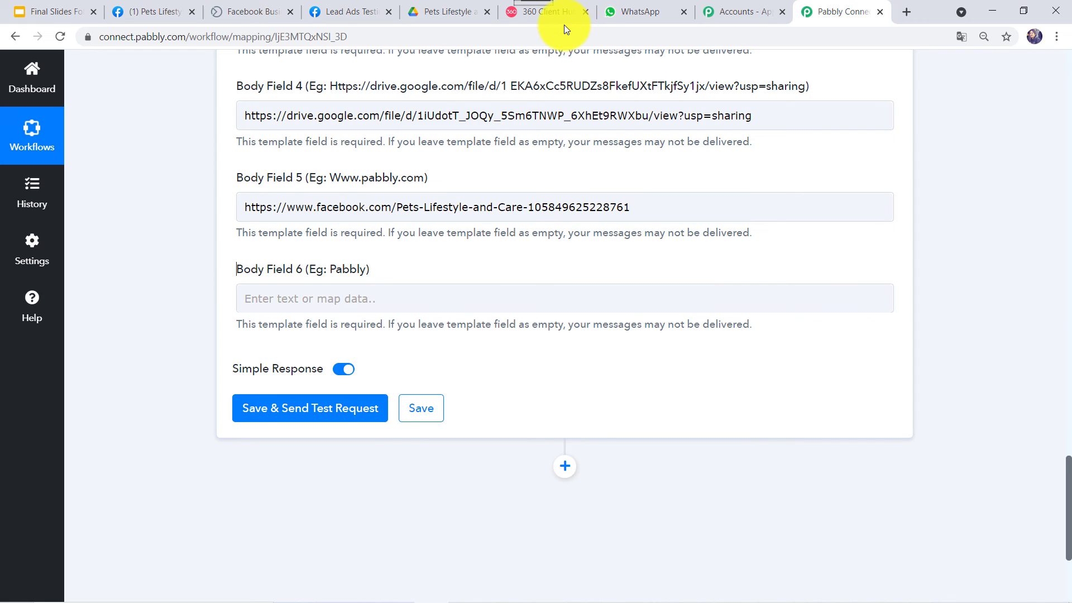
- Copy 'Pets Lifestyle and Care' from Body Field 2 into Body Field 6
{"action": "scroll", "coordinate": [431, 276], "scroll_direction": "up", "scroll_amount": 1}
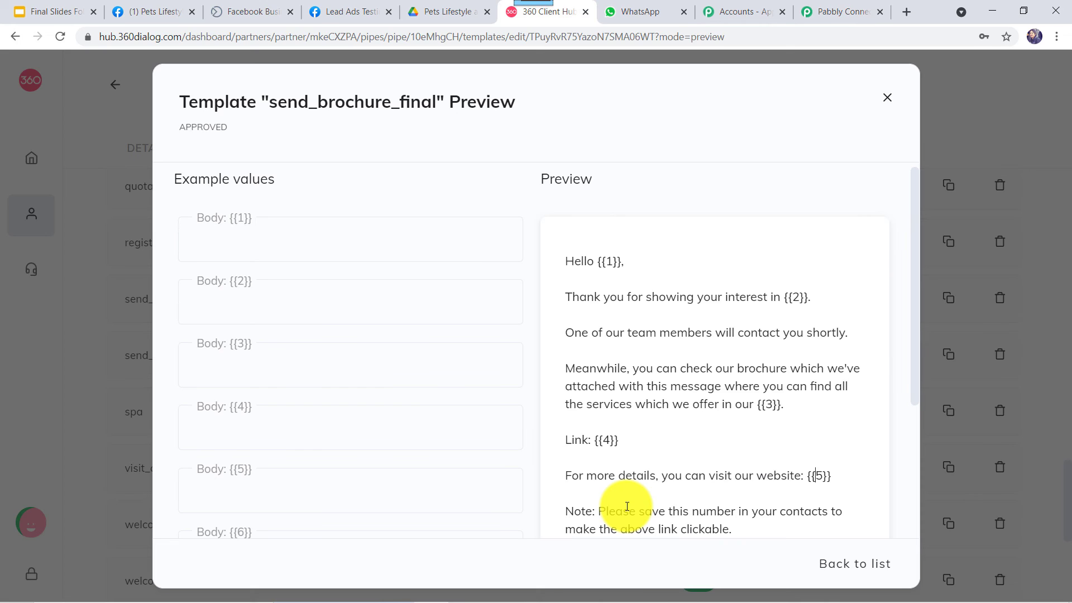
{"action": "scroll", "coordinate": [609, 378], "scroll_direction": "down", "scroll_amount": 4}
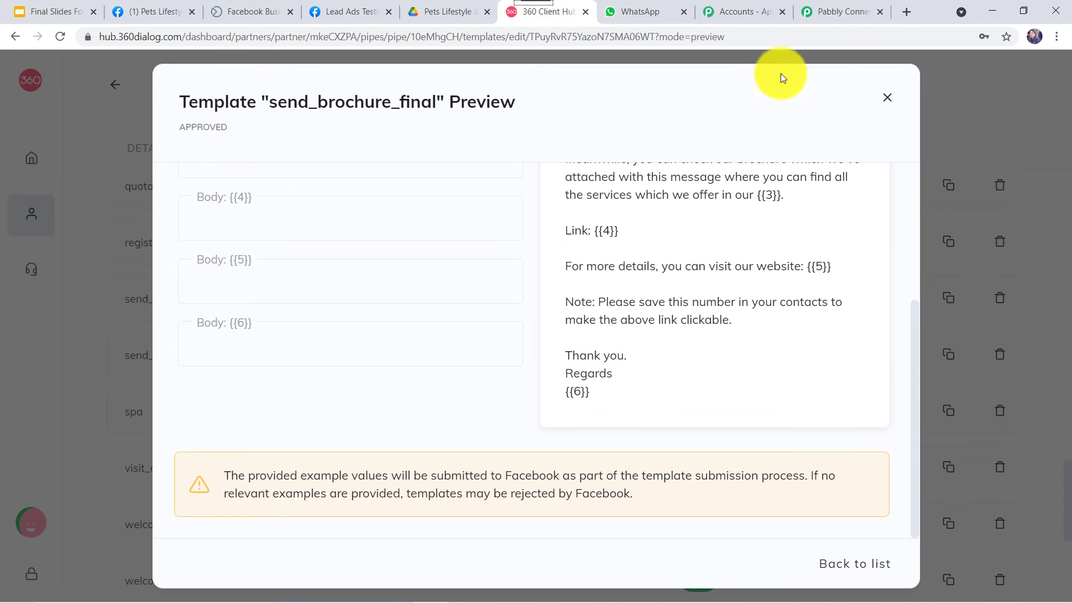
{"action": "left_click", "coordinate": [843, 15]}
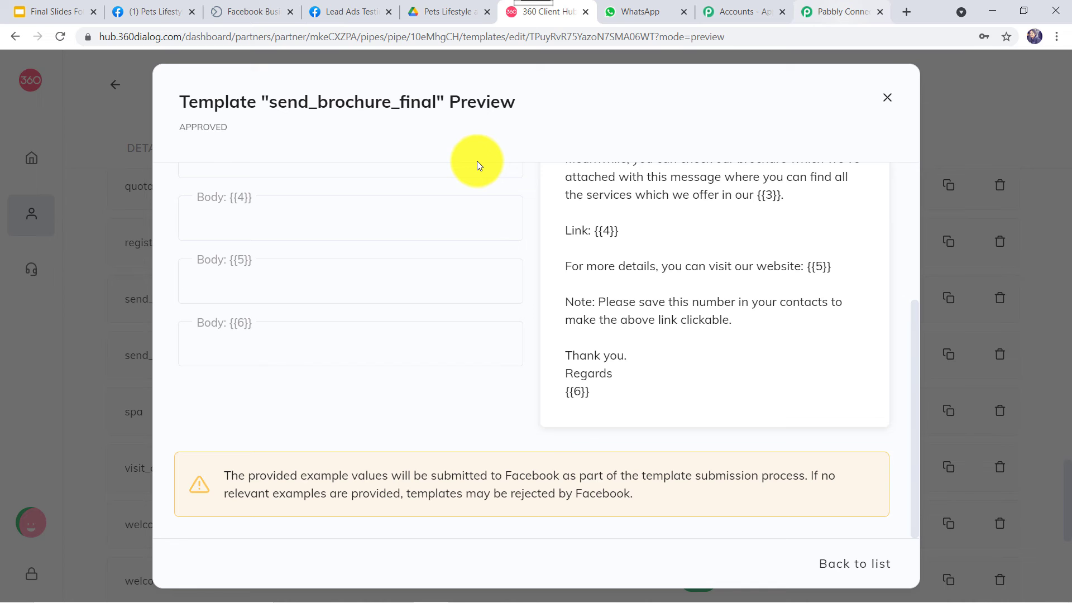
{"action": "scroll", "coordinate": [206, 216], "scroll_direction": "up", "scroll_amount": 5}
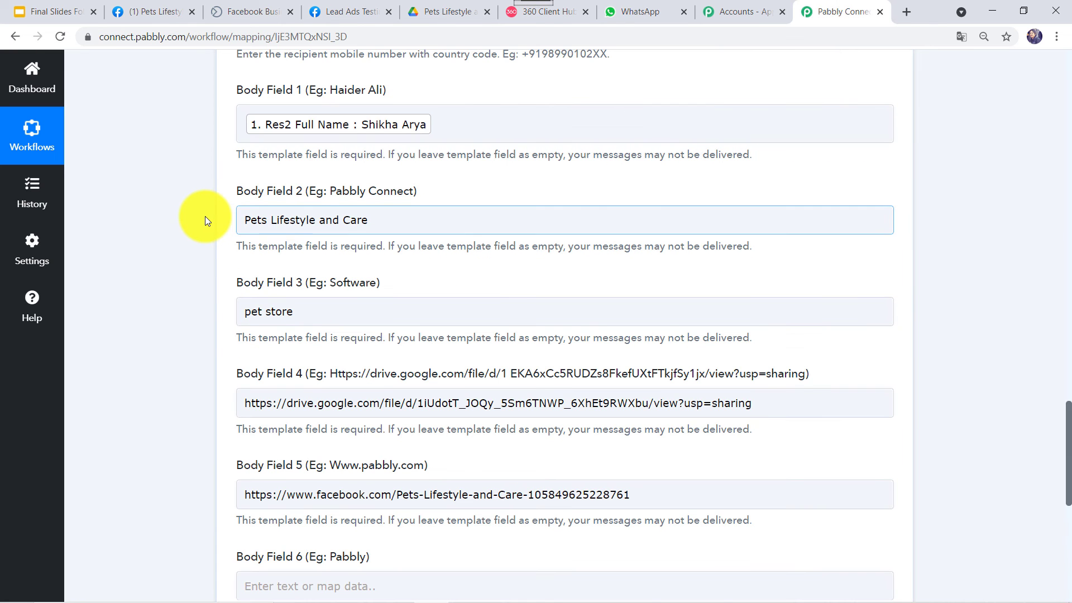
{"action": "key", "text": "ctrl+a"}
{"action": "key", "text": "ctrl+c"}
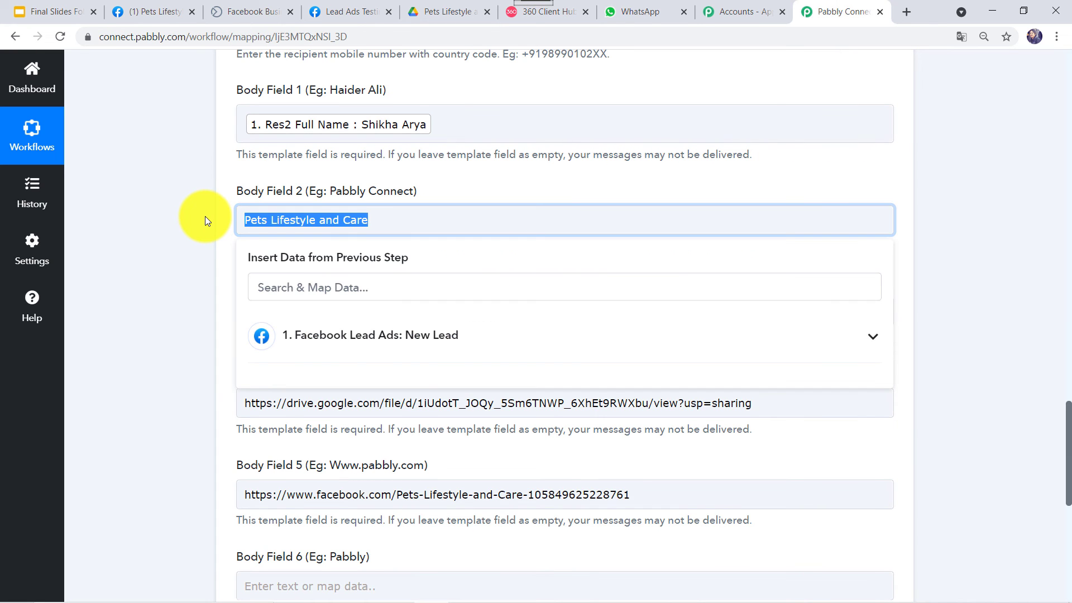
{"action": "left_click", "coordinate": [263, 297]}
{"action": "scroll", "coordinate": [263, 298], "scroll_direction": "down", "scroll_amount": 2}
{"action": "scroll", "coordinate": [264, 299], "scroll_direction": "down", "scroll_amount": 2}
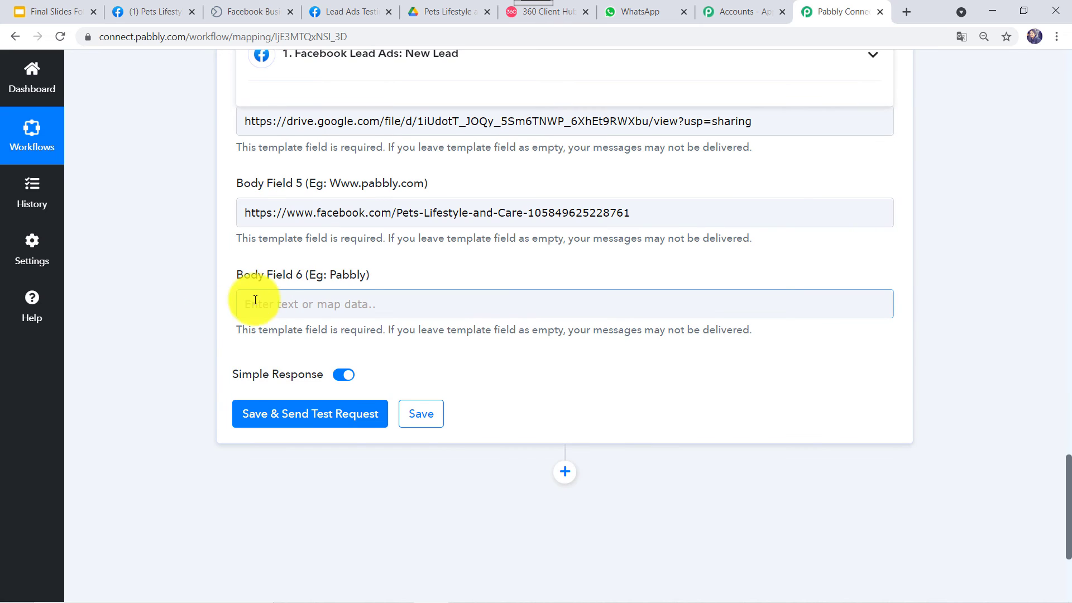
{"action": "left_click", "coordinate": [254, 302]}
{"action": "key", "text": "ctrl+v"}
{"action": "left_click", "coordinate": [175, 351]}
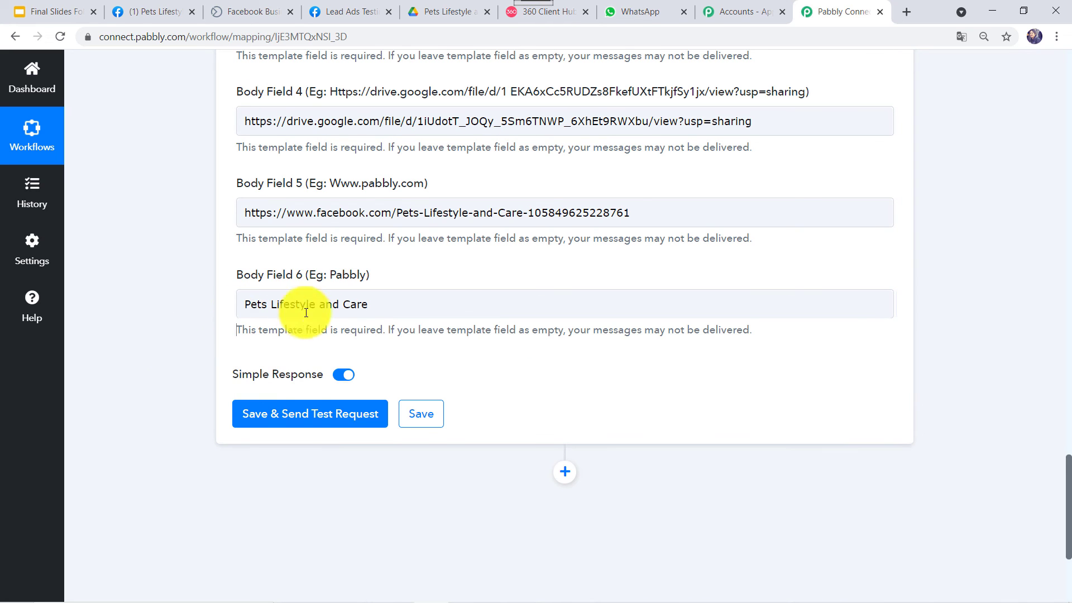
- Save the action and send a test request, which returns a message ID
{"action": "left_click", "coordinate": [301, 416]}
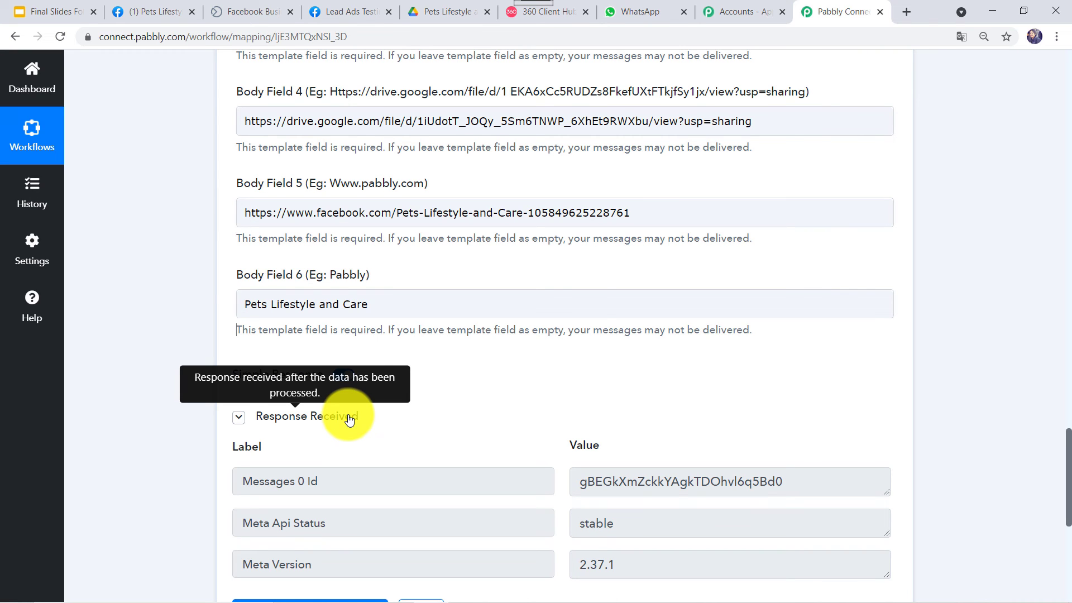
{"action": "scroll", "coordinate": [394, 324], "scroll_direction": "down", "scroll_amount": 1}
{"action": "scroll", "coordinate": [467, 266], "scroll_direction": "down", "scroll_amount": 1}
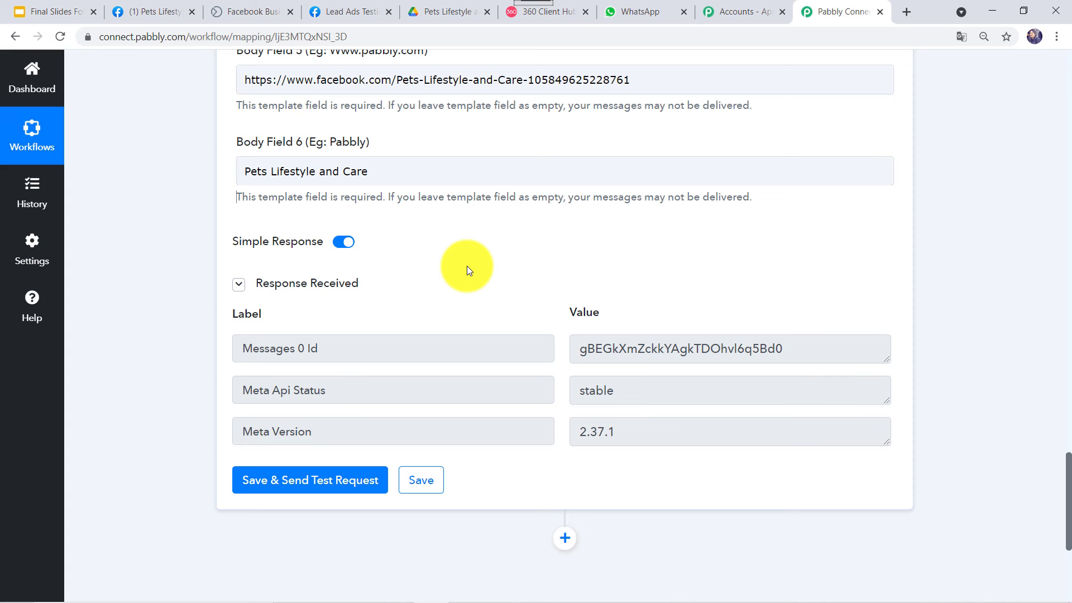
{"action": "left_click", "coordinate": [644, 9]}
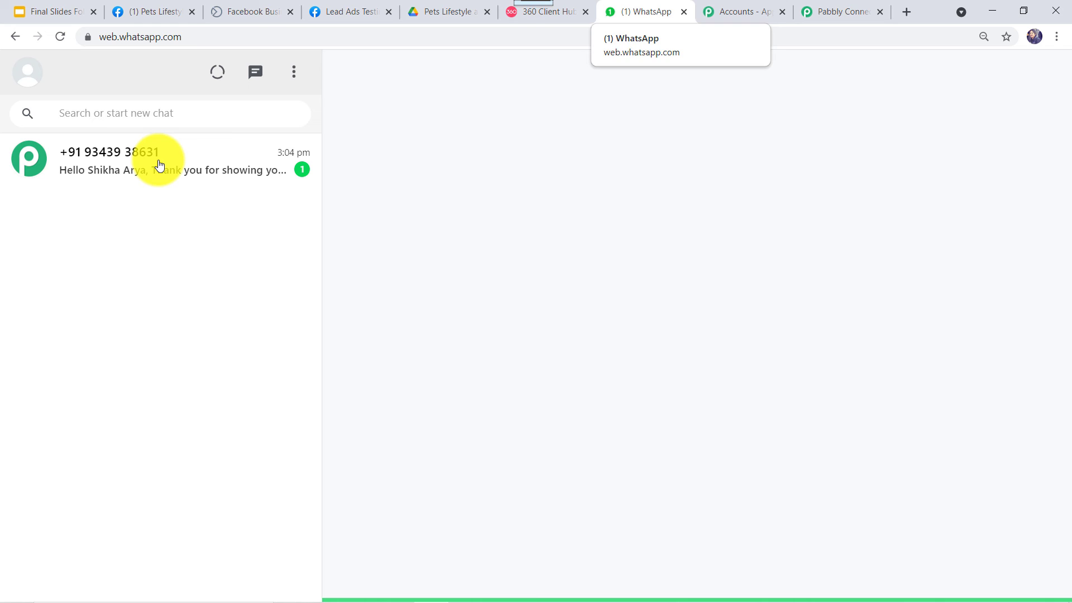
- Check the lead name, business name and signature in the received message, then open the brochure link
{"action": "left_click", "coordinate": [159, 166]}
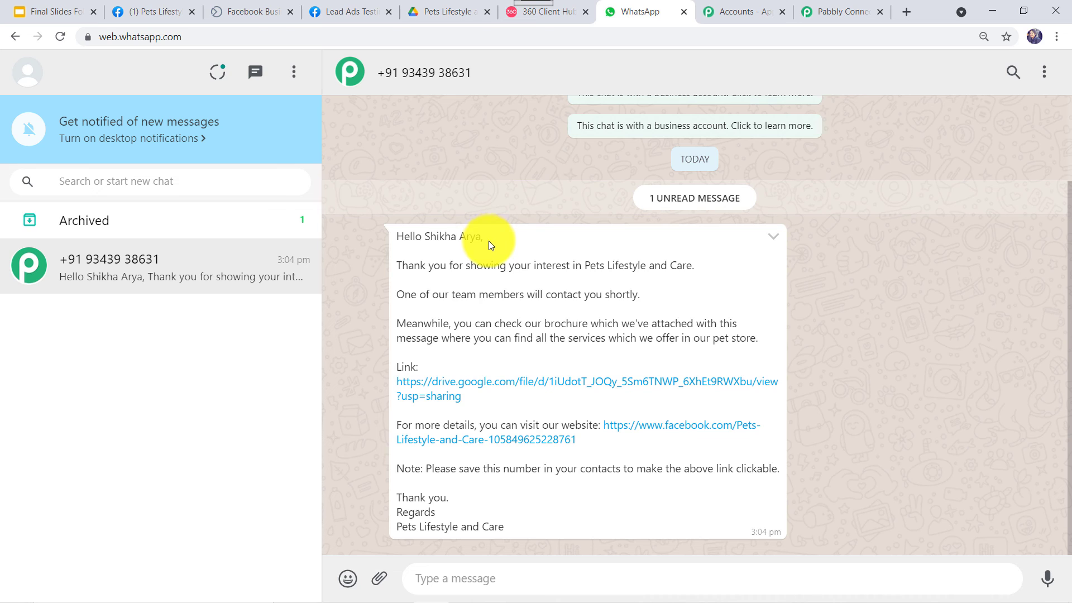
{"action": "left_click_drag", "start_coordinate": [424, 237], "coordinate": [470, 239]}
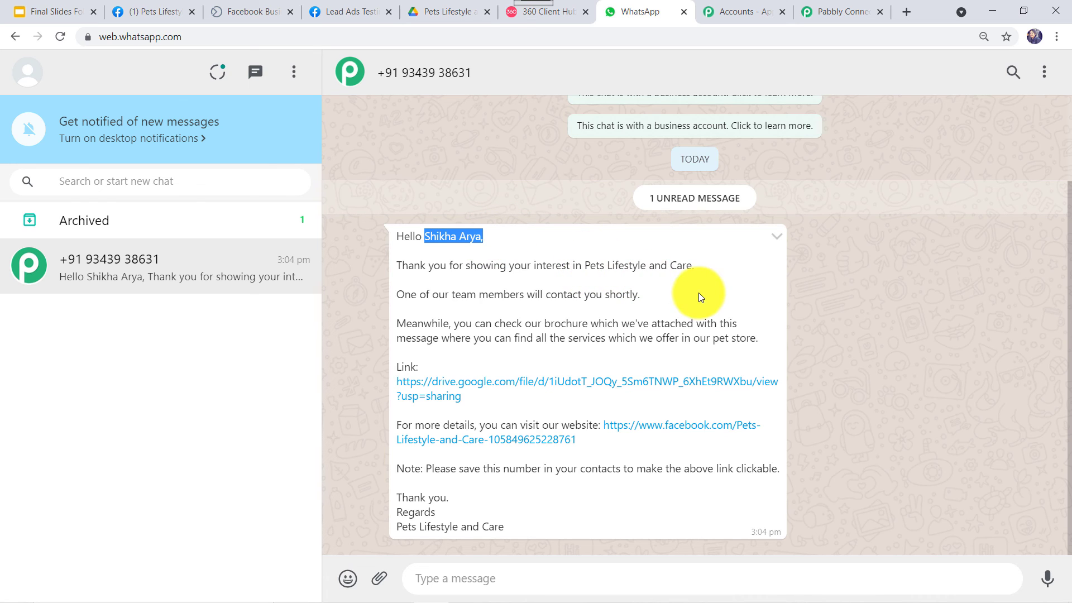
{"action": "left_click_drag", "start_coordinate": [585, 267], "coordinate": [692, 269]}
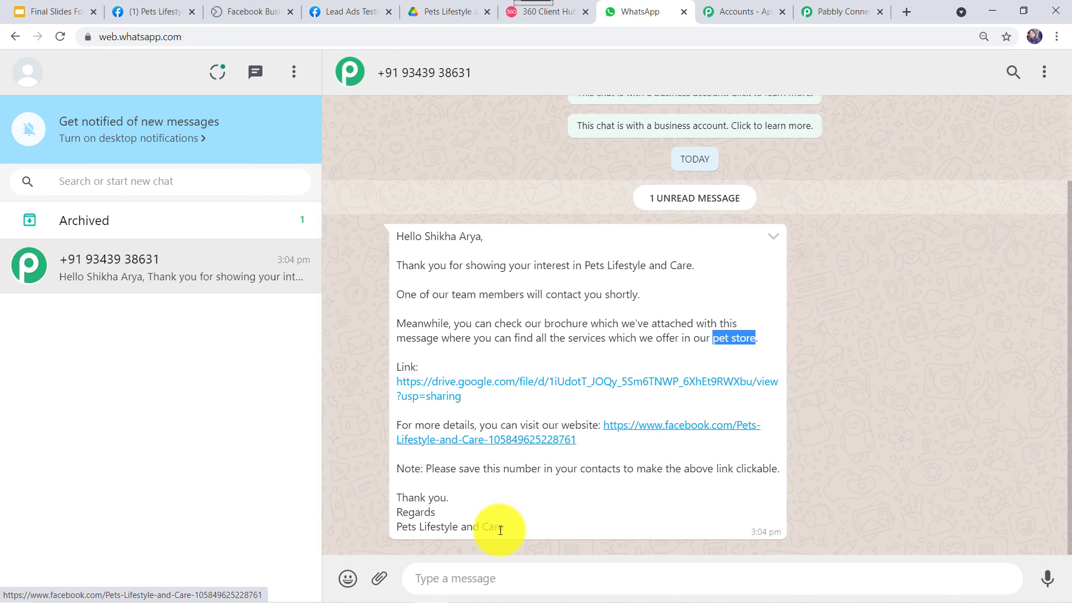
{"action": "triple_click", "coordinate": [364, 528]}
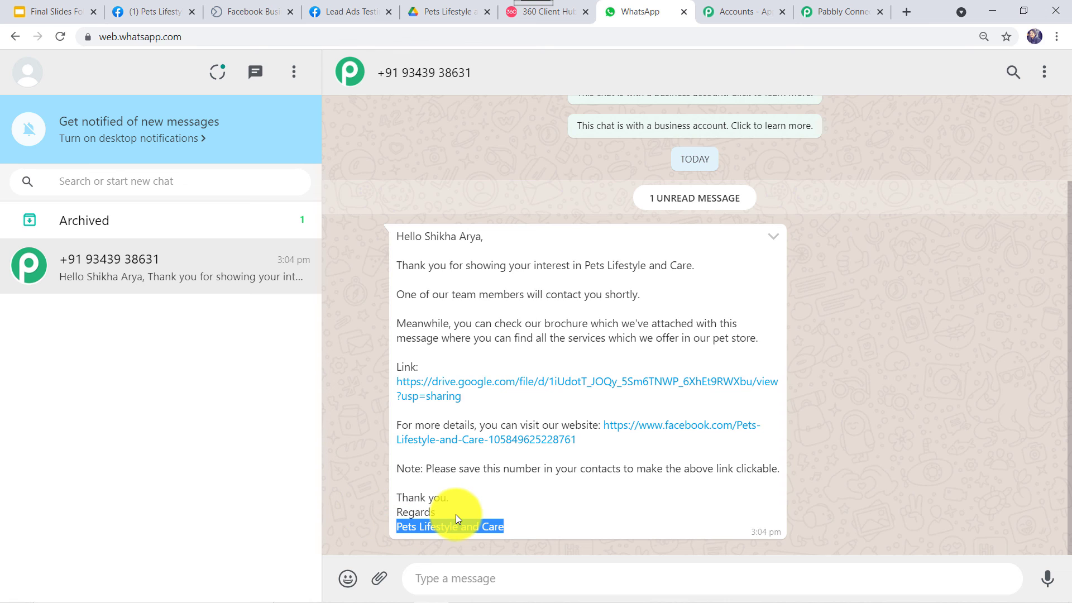
{"action": "left_click", "coordinate": [553, 386]}
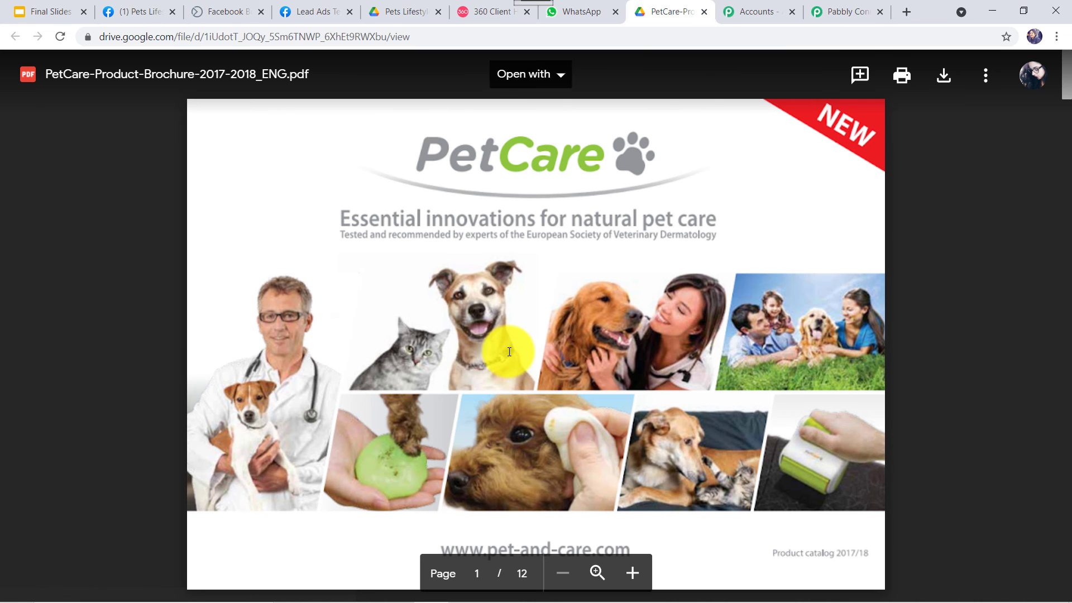
- Page through the 12-page PetCare brochure PDF, then return to the saved Pabbly Connect workflow
{"action": "scroll", "coordinate": [509, 352], "scroll_direction": "down", "scroll_amount": 2}
{"action": "scroll", "coordinate": [509, 357], "scroll_direction": "down", "scroll_amount": 7}
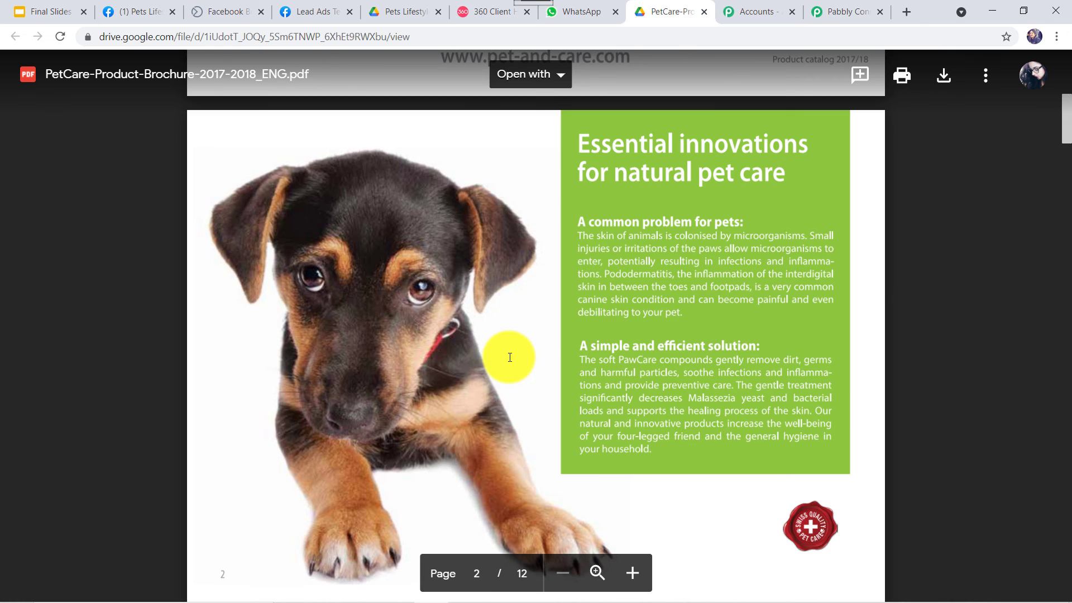
{"action": "scroll", "coordinate": [509, 357], "scroll_direction": "down", "scroll_amount": 5}
{"action": "scroll", "coordinate": [508, 355], "scroll_direction": "down", "scroll_amount": 15}
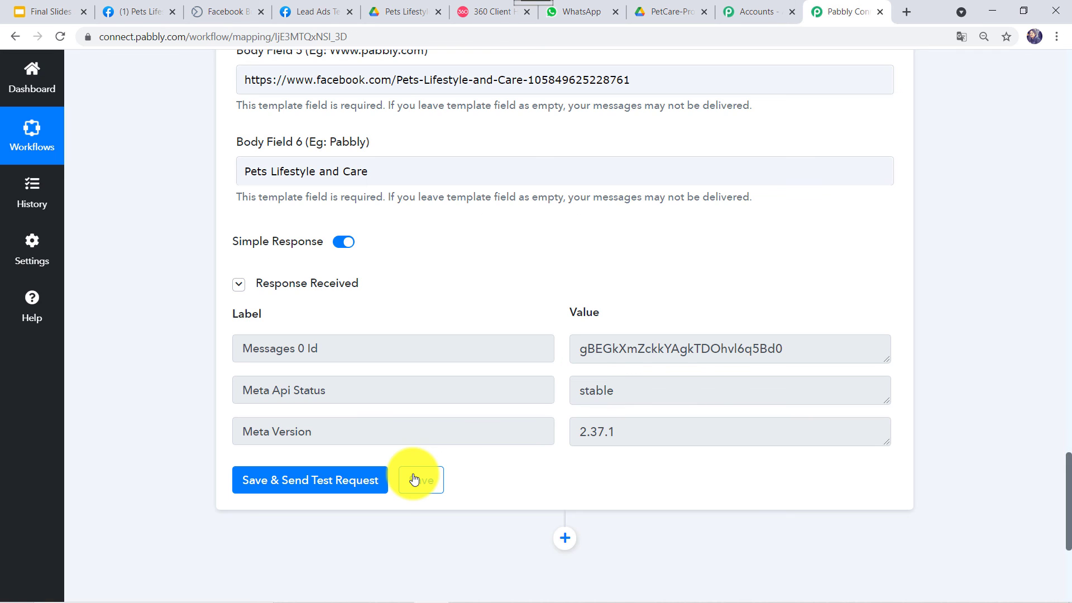
{"action": "left_click", "coordinate": [414, 480]}
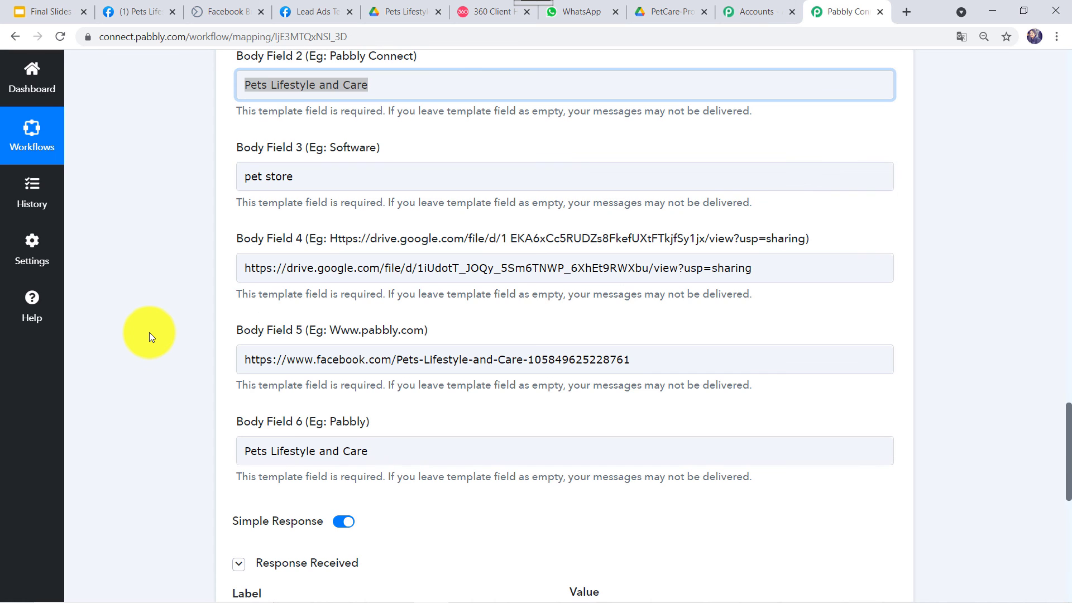
{"action": "scroll", "coordinate": [149, 333], "scroll_direction": "up", "scroll_amount": 20}
{"action": "scroll", "coordinate": [390, 225], "scroll_direction": "up", "scroll_amount": 13}
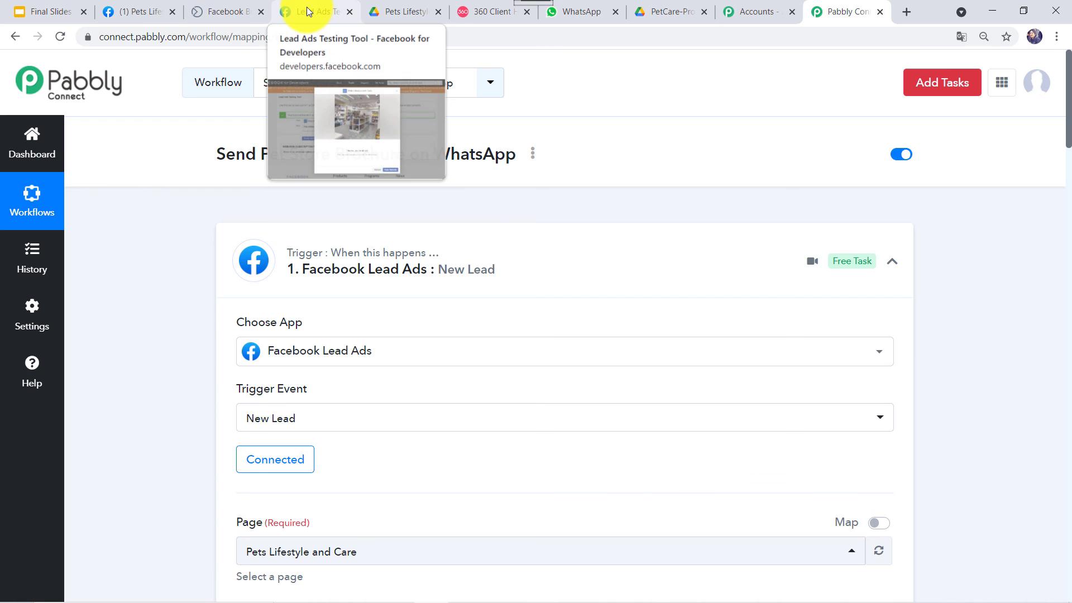
- Submit a test lead with the lead's full name, phone number and email address
{"action": "left_click", "coordinate": [306, 6]}
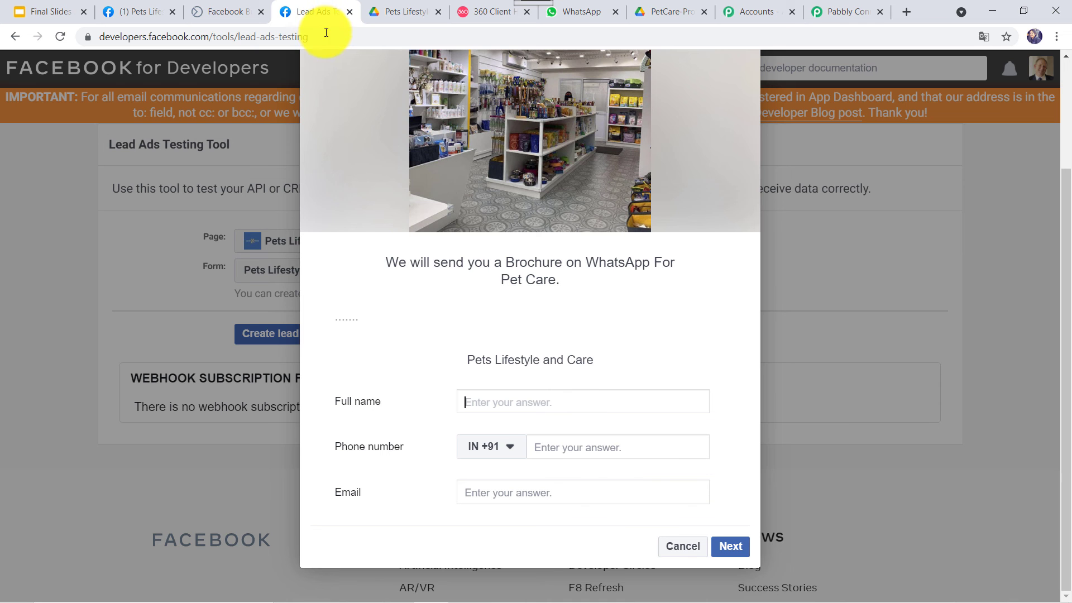
{"action": "left_click", "coordinate": [535, 405]}
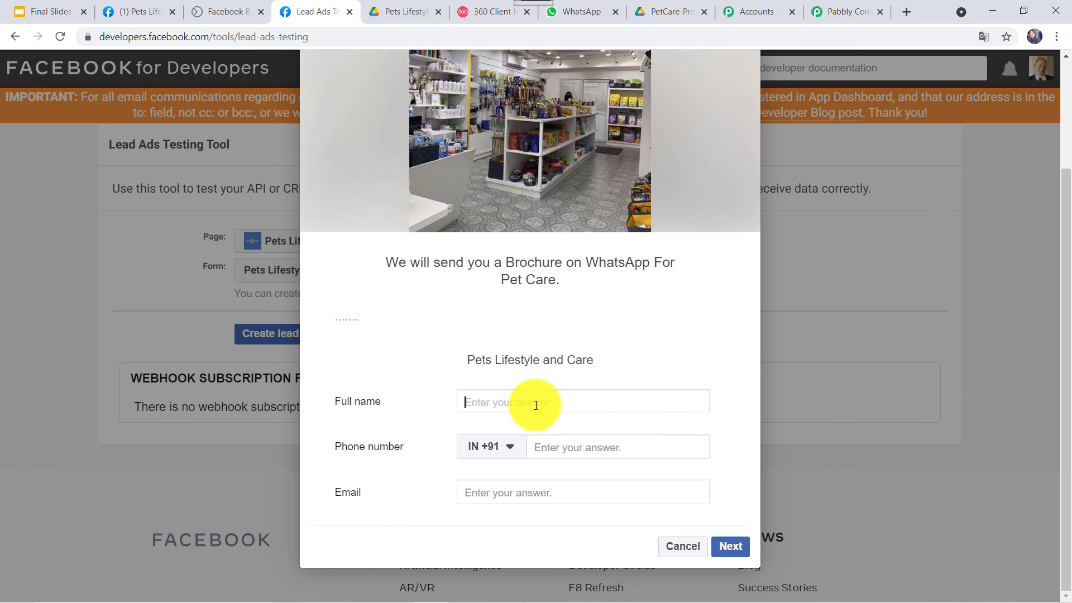
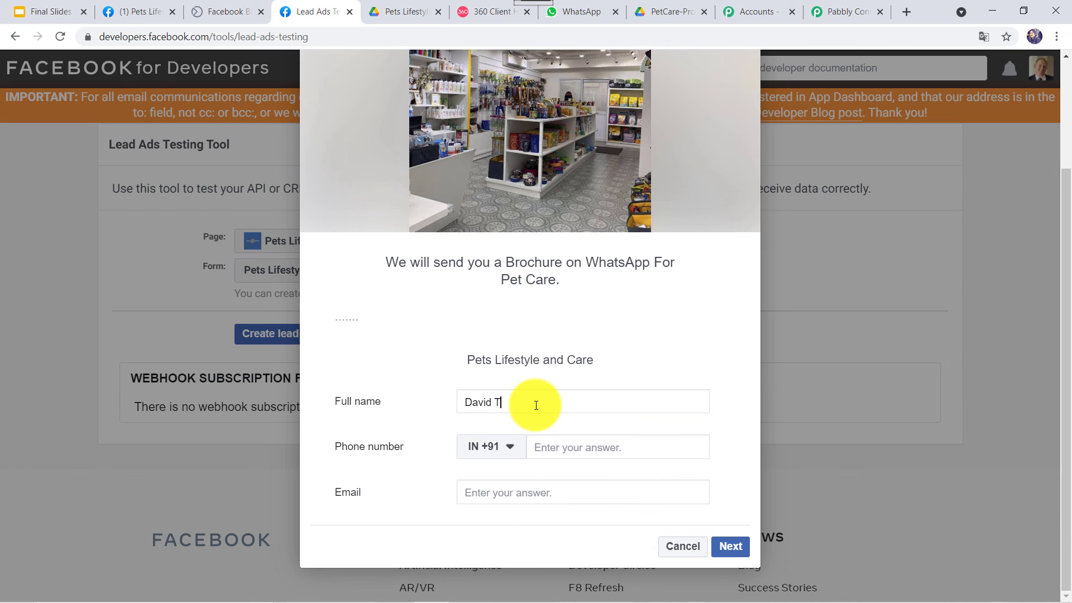
{"action": "key", "text": "Tab"}
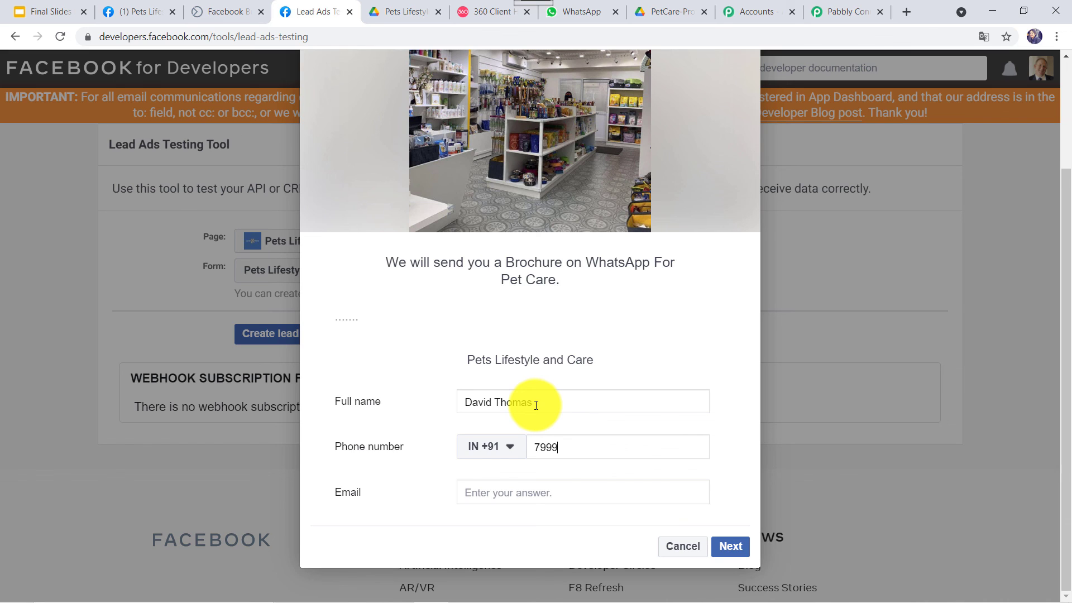
{"action": "key", "text": "Tab"}
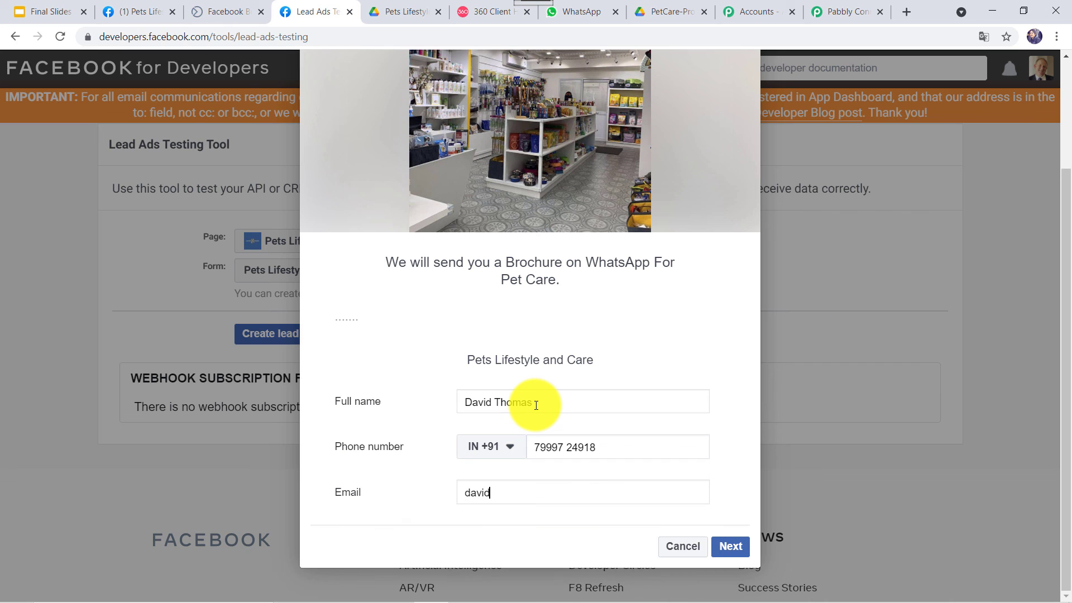
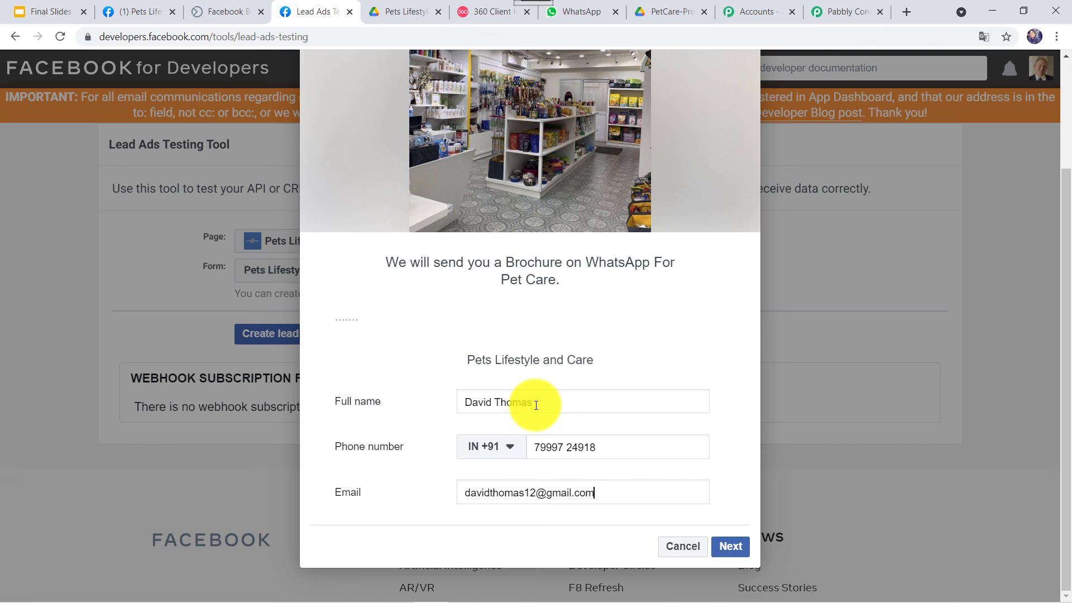
{"action": "left_click", "coordinate": [740, 550]}
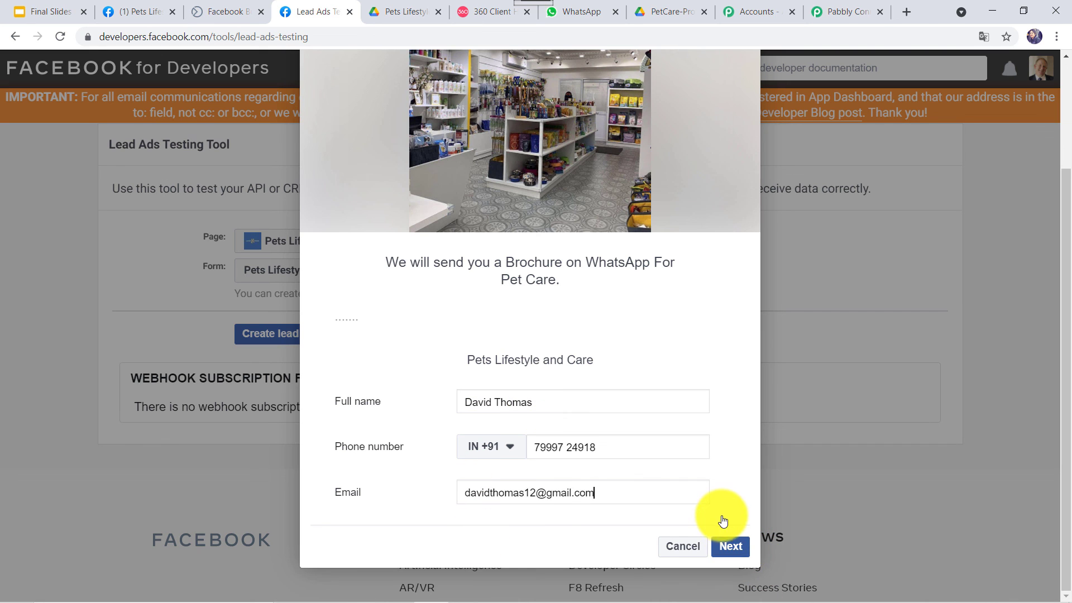
{"action": "left_click", "coordinate": [723, 518]}
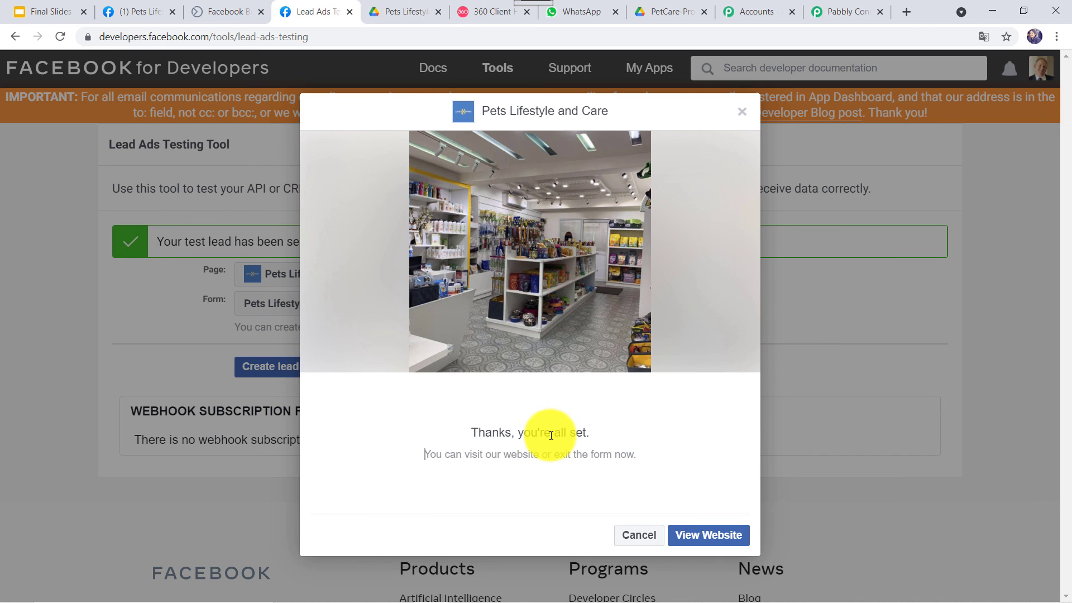
{"action": "key", "text": "ctrl+7"}
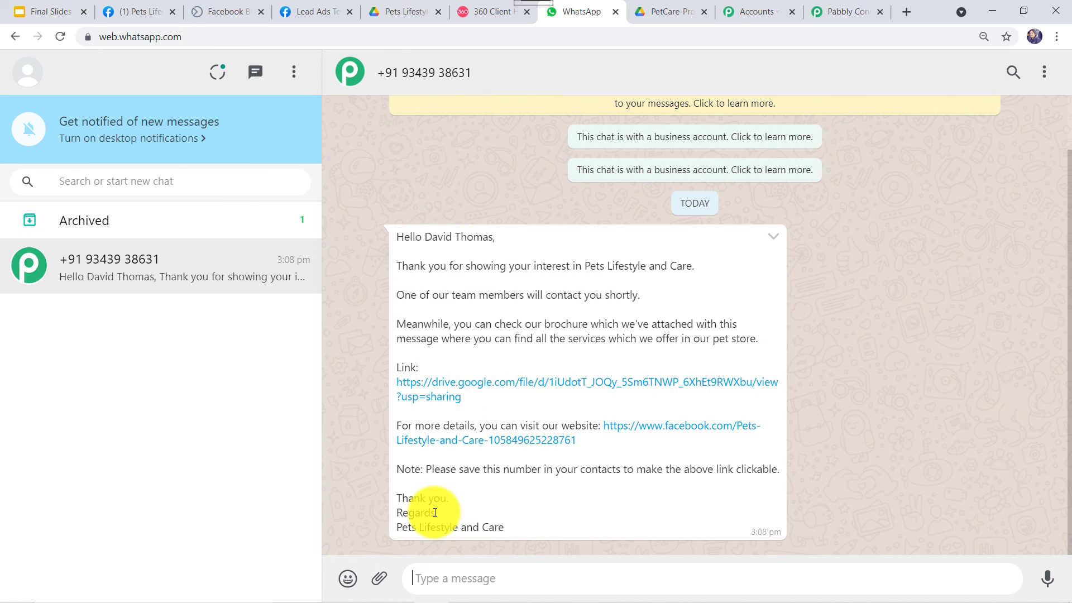
- Open the brochure link from the new lead's WhatsApp message and scroll through the PDF pages
{"action": "left_click", "coordinate": [514, 384]}
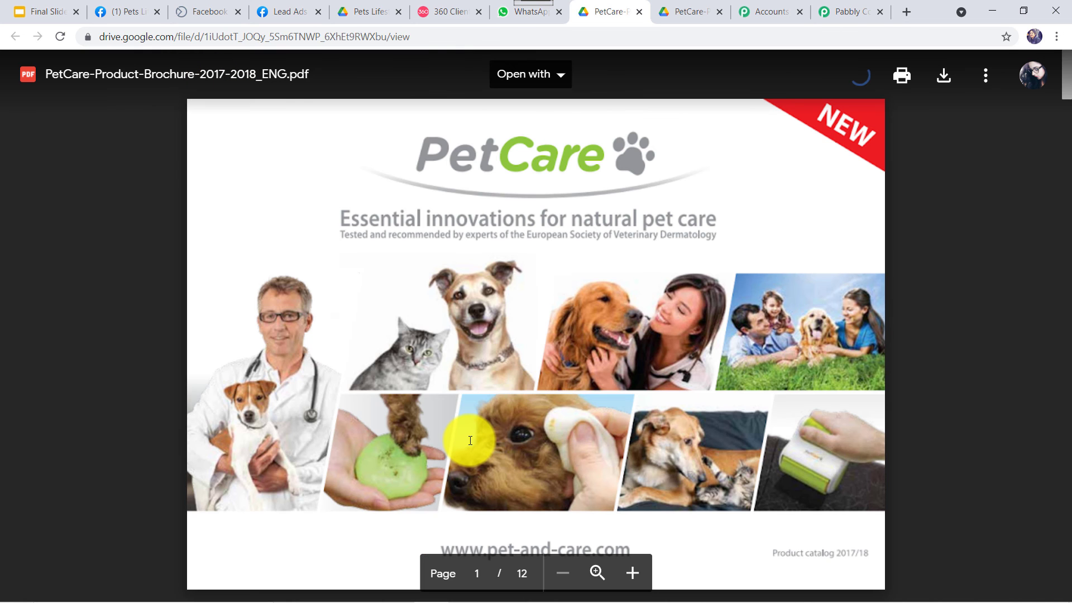
{"action": "scroll", "coordinate": [470, 441], "scroll_direction": "down", "scroll_amount": 15}
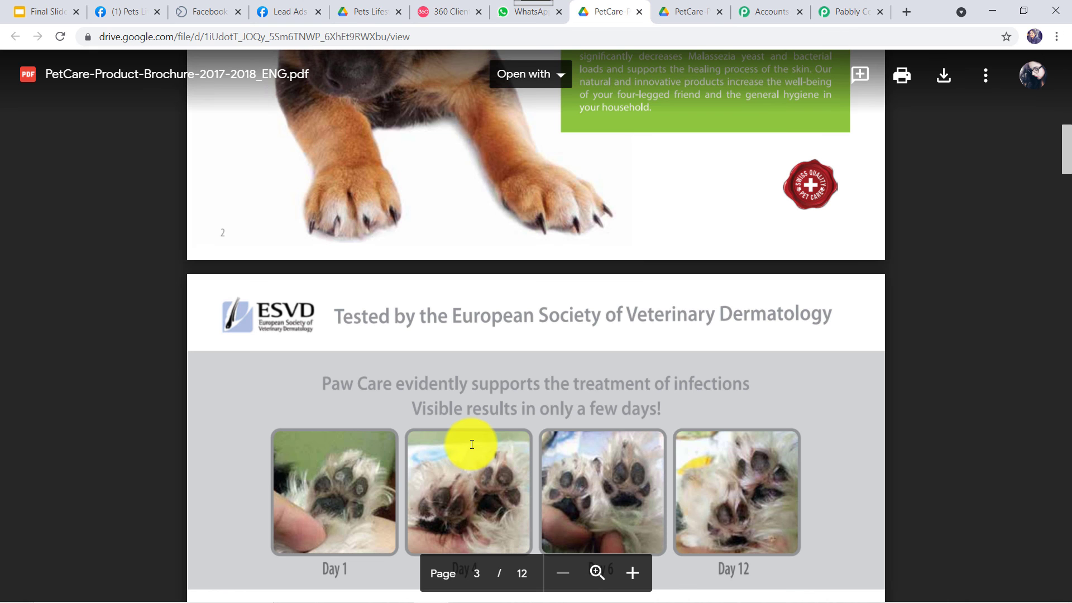
{"action": "scroll", "coordinate": [473, 445], "scroll_direction": "down", "scroll_amount": 10}
{"action": "scroll", "coordinate": [472, 445], "scroll_direction": "down", "scroll_amount": 10}
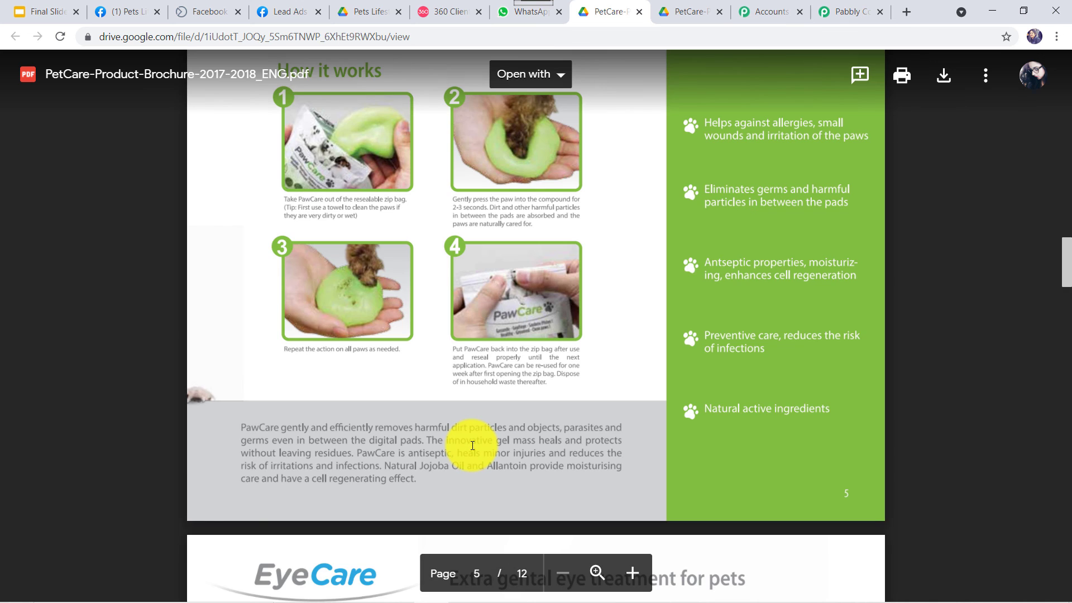
{"action": "scroll", "coordinate": [472, 444], "scroll_direction": "up", "scroll_amount": 20}
{"action": "scroll", "coordinate": [472, 445], "scroll_direction": "up", "scroll_amount": 10}
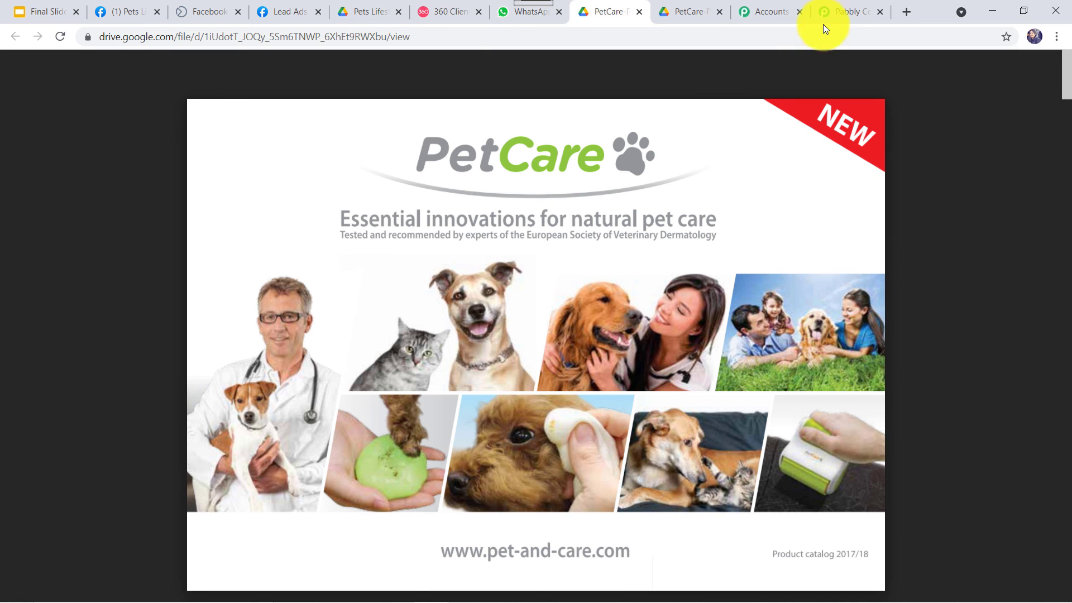
- Scroll to the top of the workflow and collapse the Facebook Lead Ads trigger and WhatsApp action
{"action": "left_click", "coordinate": [839, 11]}
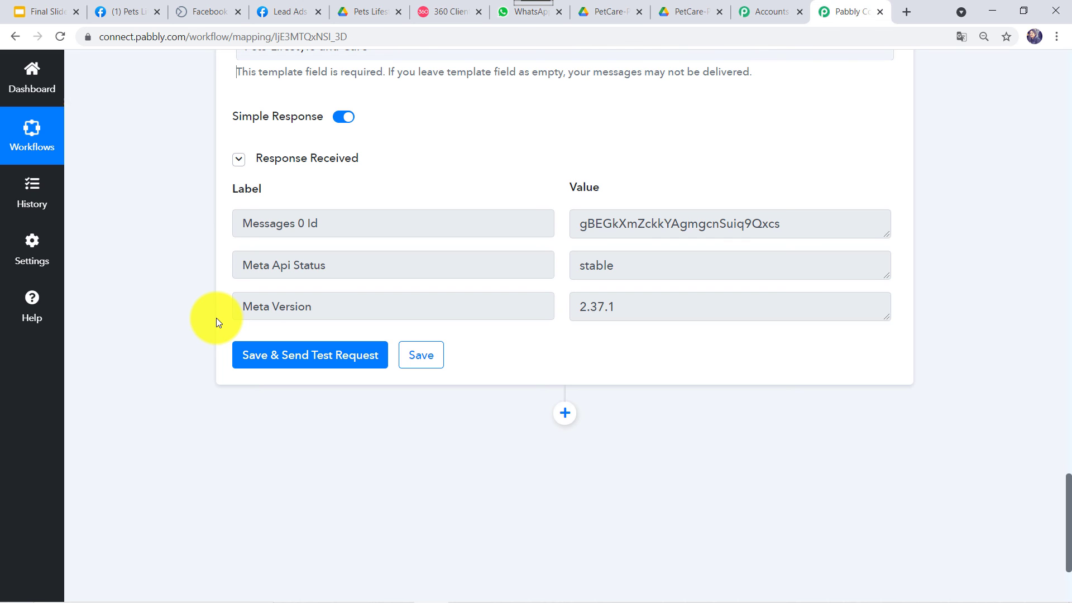
{"action": "scroll", "coordinate": [217, 321], "scroll_direction": "up", "scroll_amount": 10}
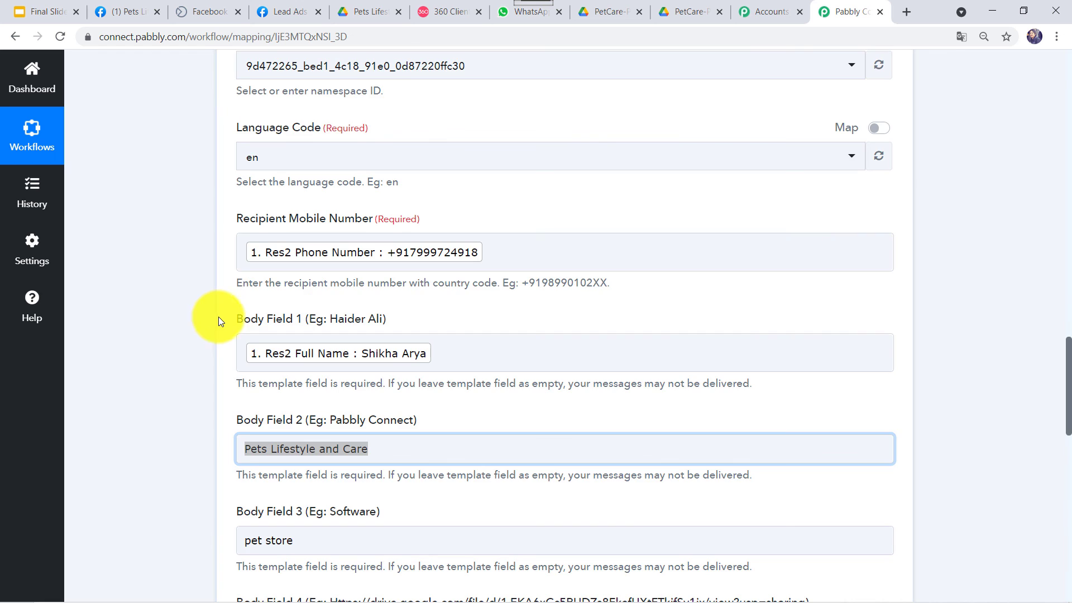
{"action": "scroll", "coordinate": [525, 269], "scroll_direction": "up", "scroll_amount": 15}
{"action": "scroll", "coordinate": [536, 374], "scroll_direction": "up", "scroll_amount": 4}
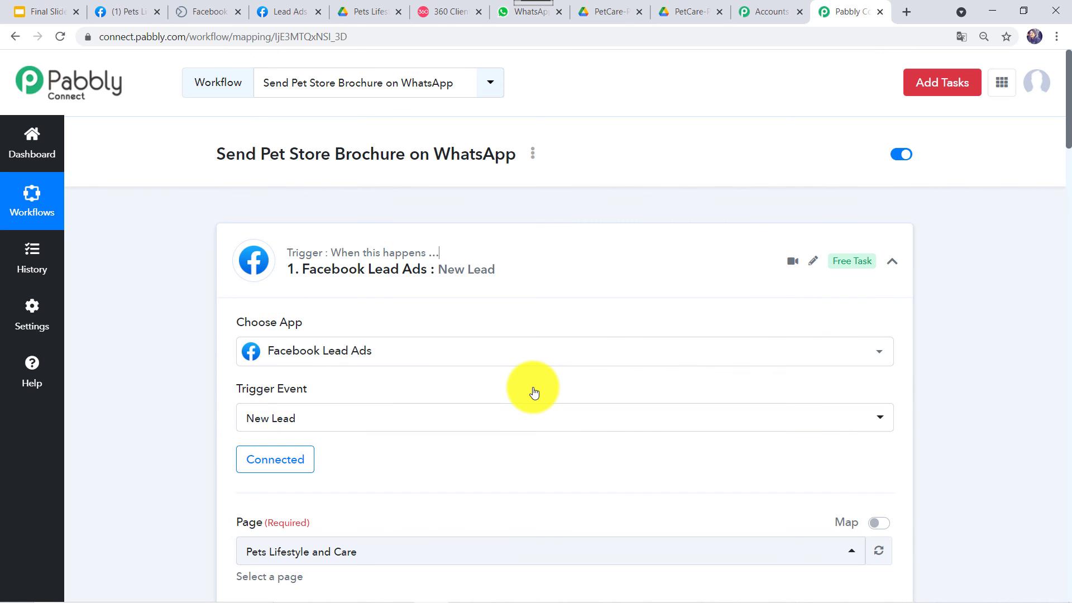
{"action": "left_click", "coordinate": [512, 389]}
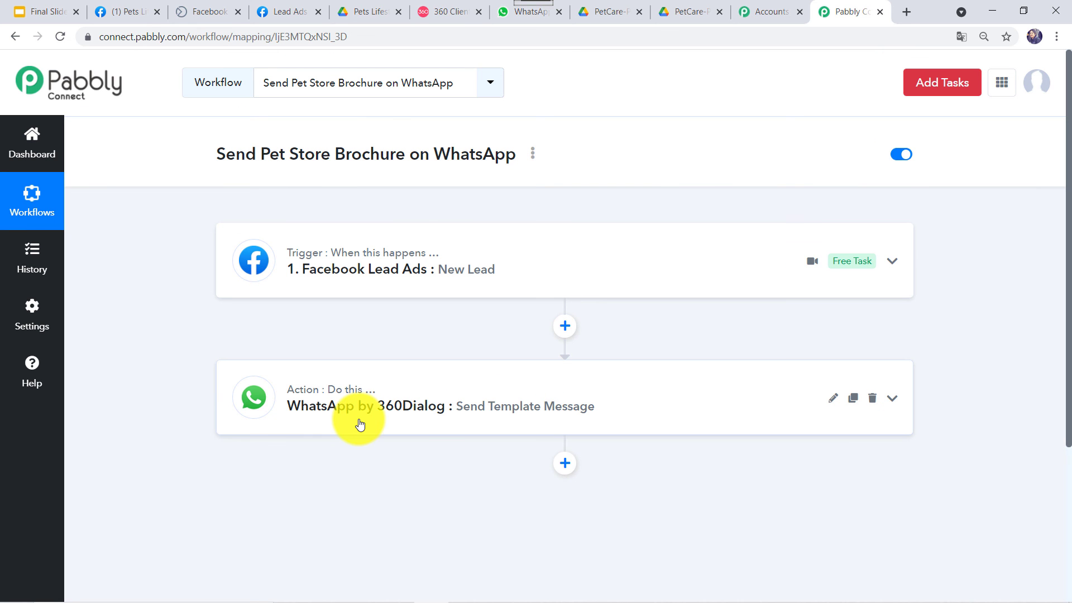